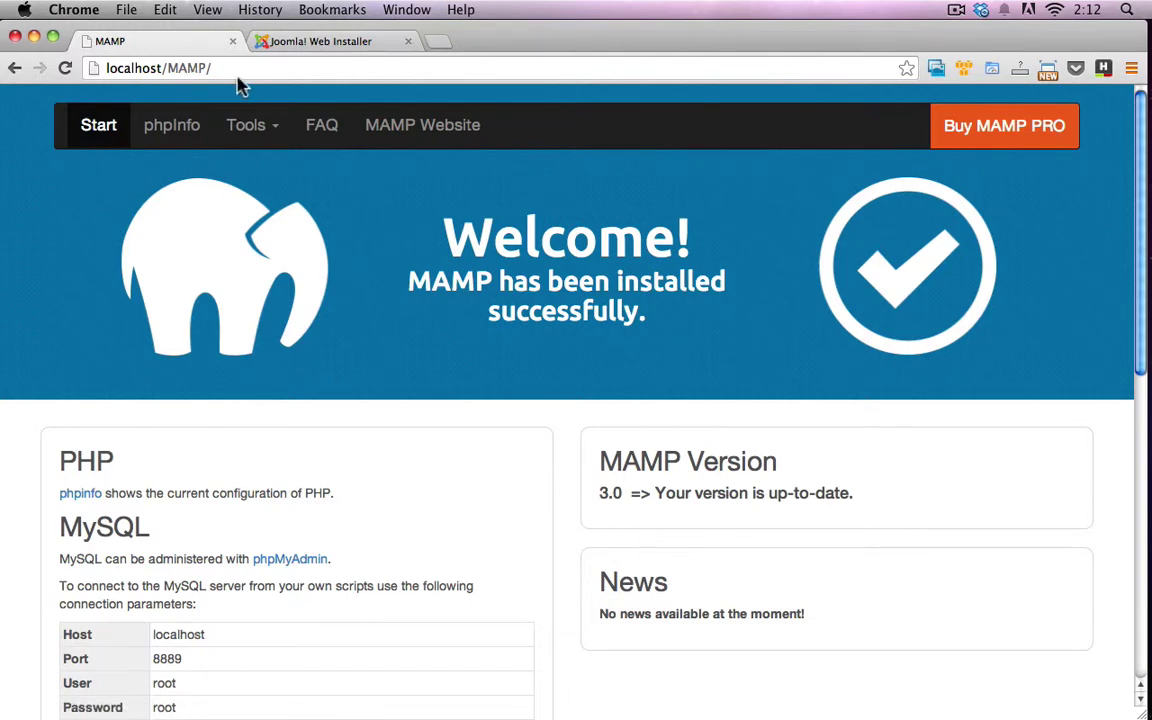
# Review MAMP's MySQL connection details: host localhost, port 8889, user root and the password
pyautogui.scroll(-10, 505, 320)
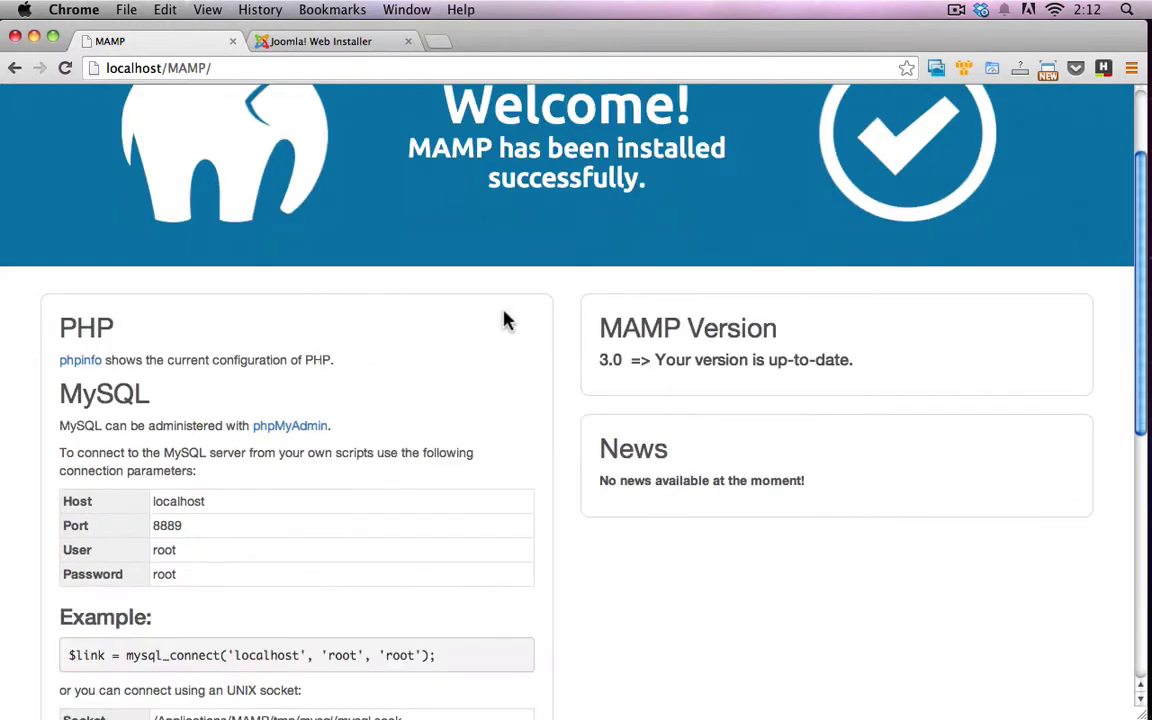
pyautogui.scroll(10, 503, 331)
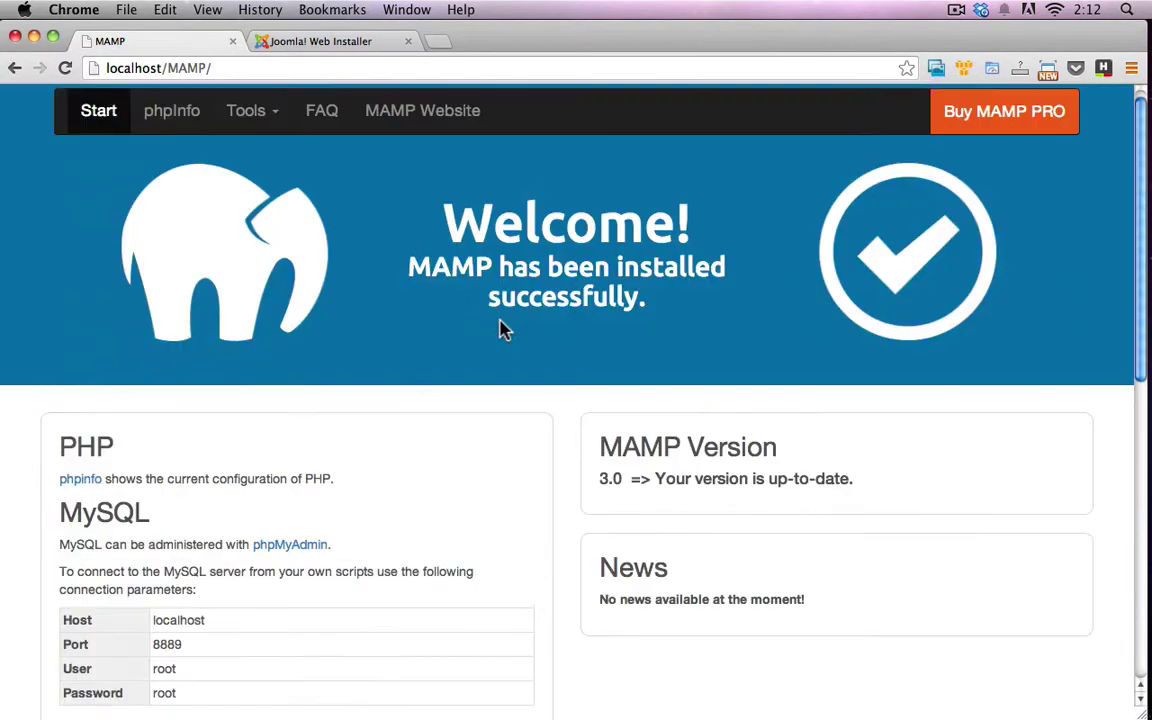
pyautogui.scroll(2, 503, 322)
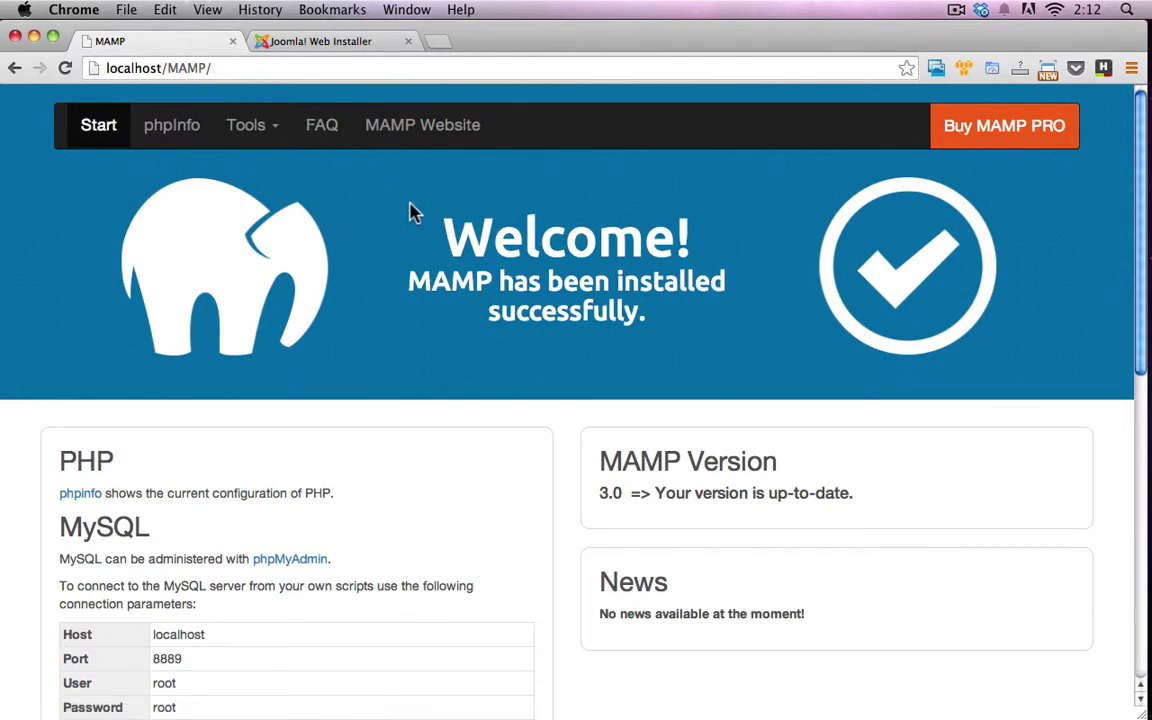
pyautogui.scroll(-1, 487, 305)
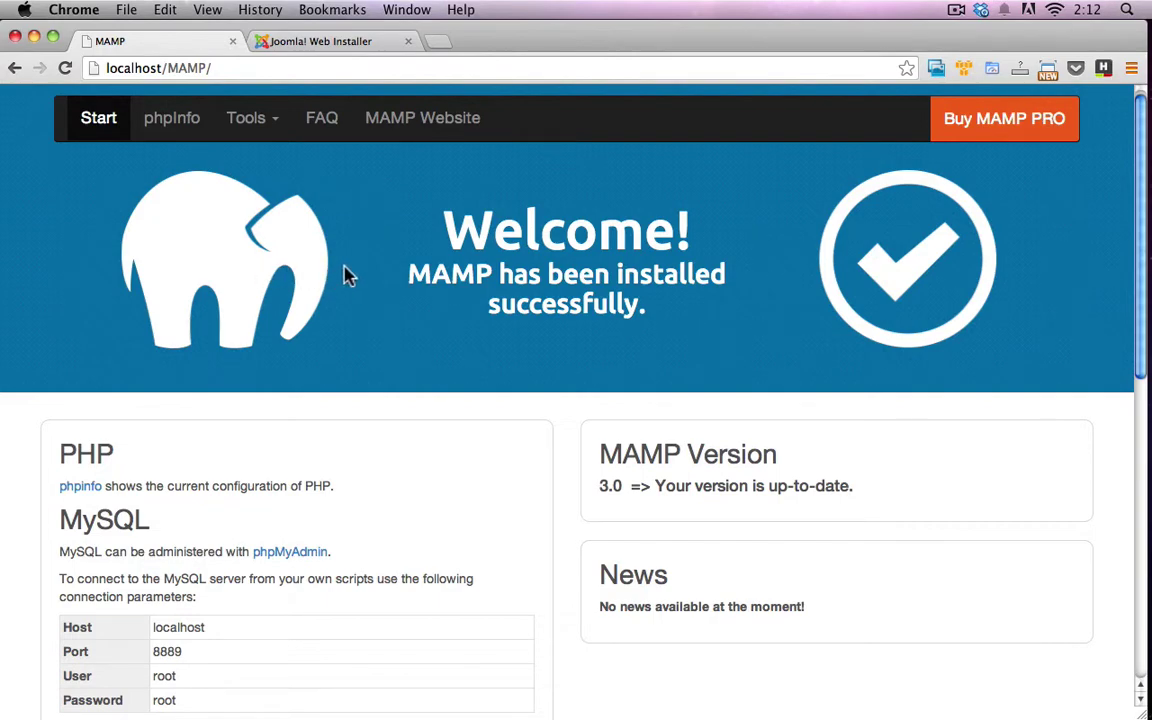
pyautogui.scroll(-5, 373, 334)
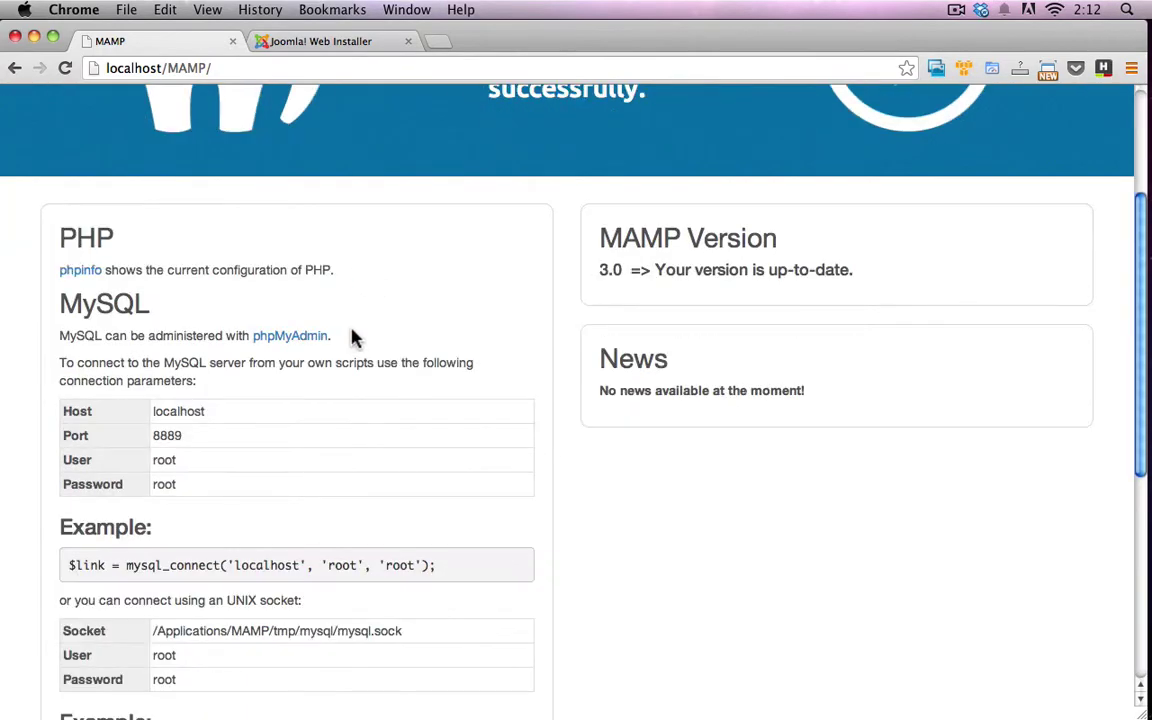
pyautogui.scroll(-3, 351, 338)
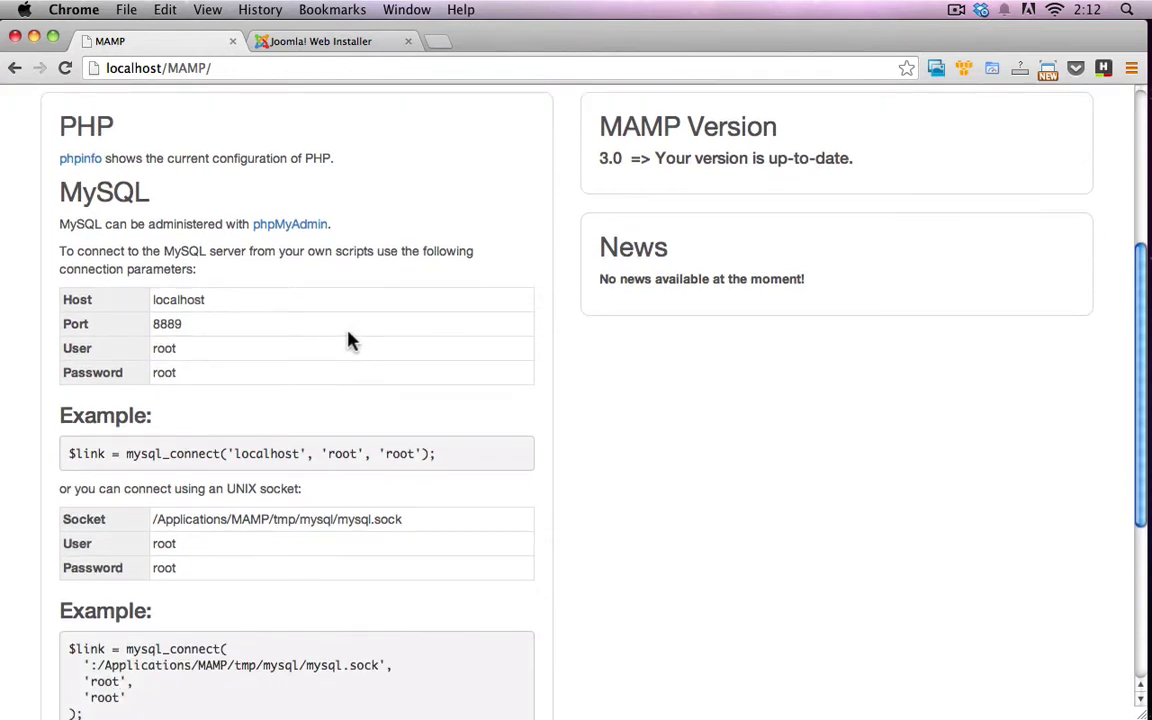
pyautogui.doubleClick(163, 348)
pyautogui.doubleClick(163, 372)
pyautogui.click(290, 350)
pyautogui.scroll(4, 290, 358)
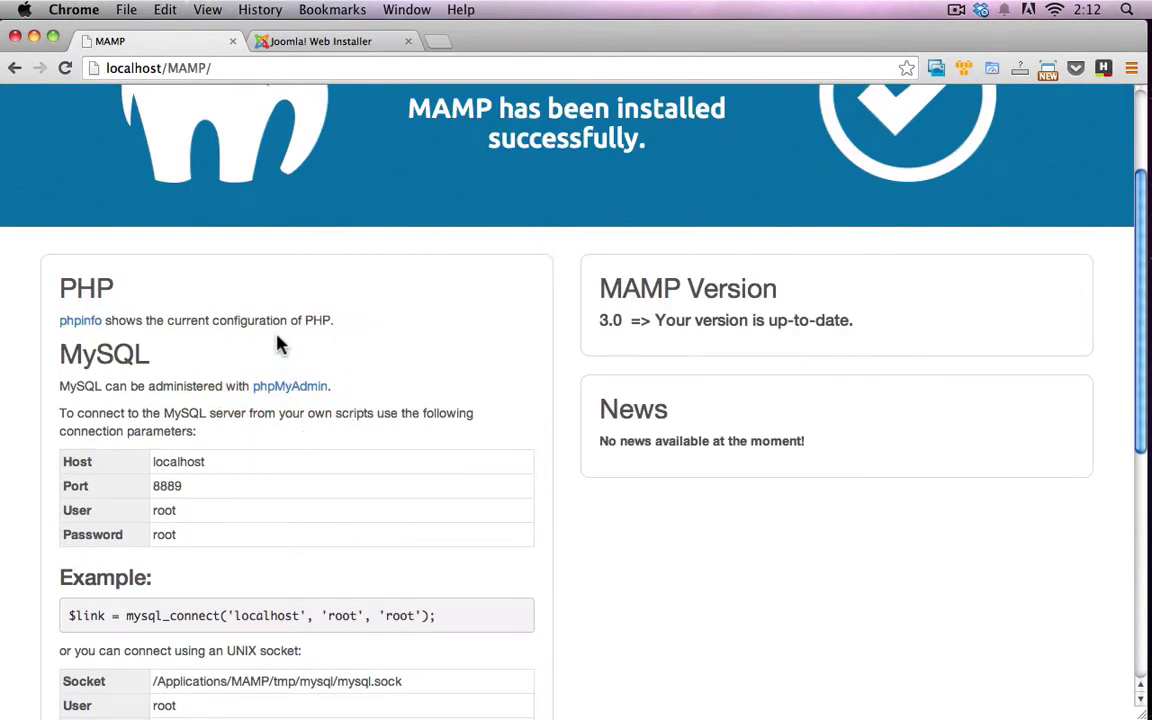
pyautogui.scroll(3, 274, 338)
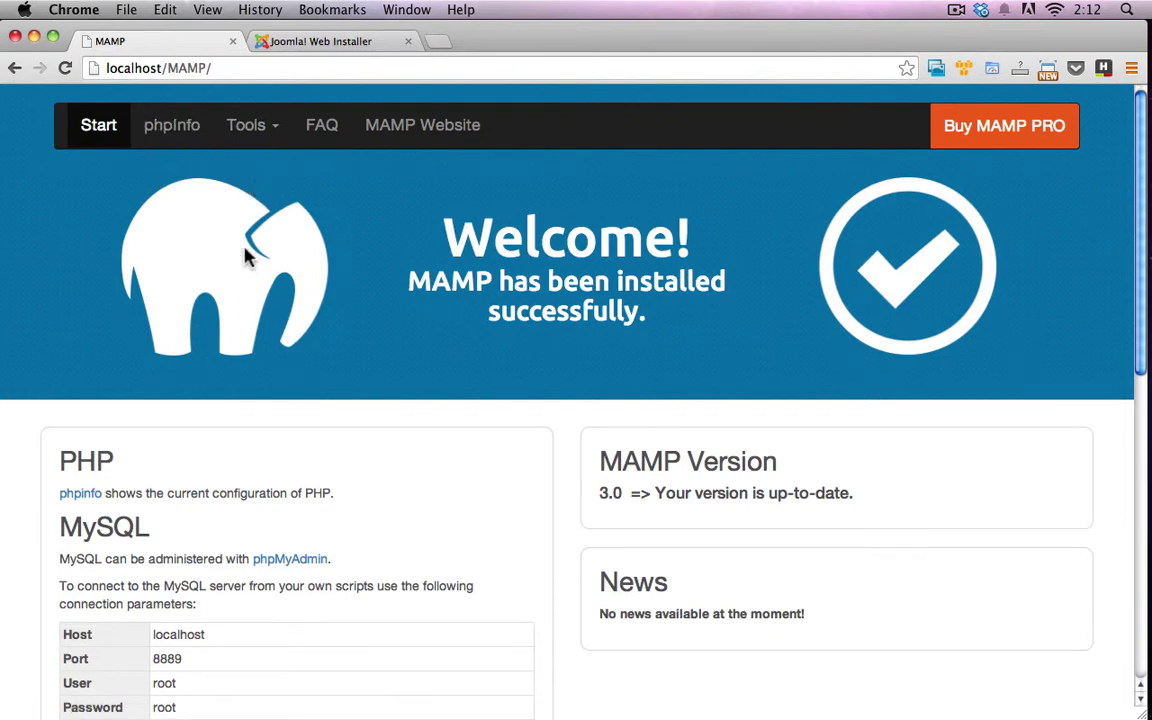
# Open phpMyAdmin from Tools and create an empty database named joomla
pyautogui.click(258, 140)
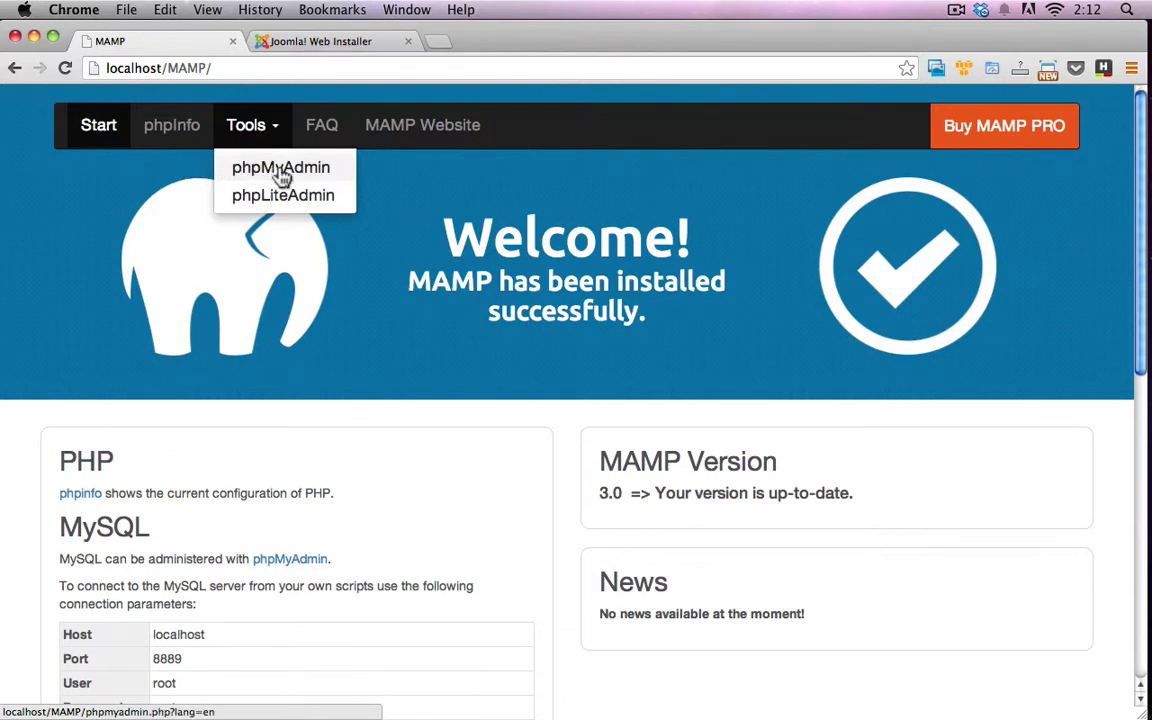
pyautogui.click(282, 170)
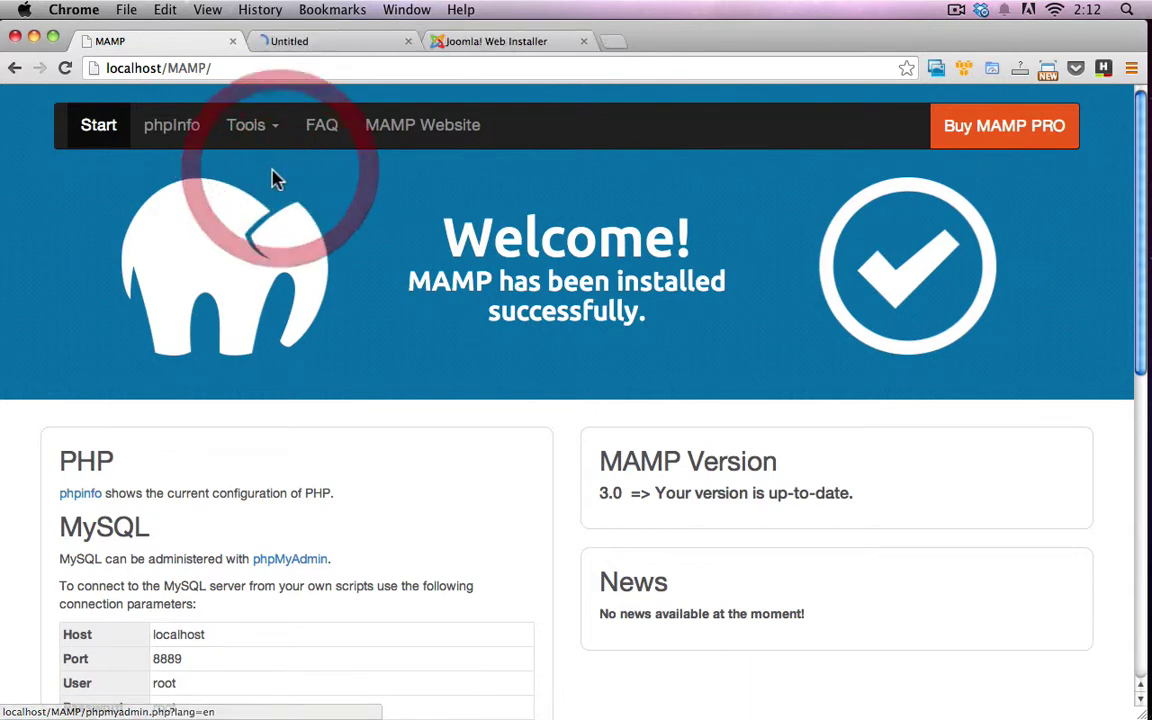
pyautogui.click(320, 44)
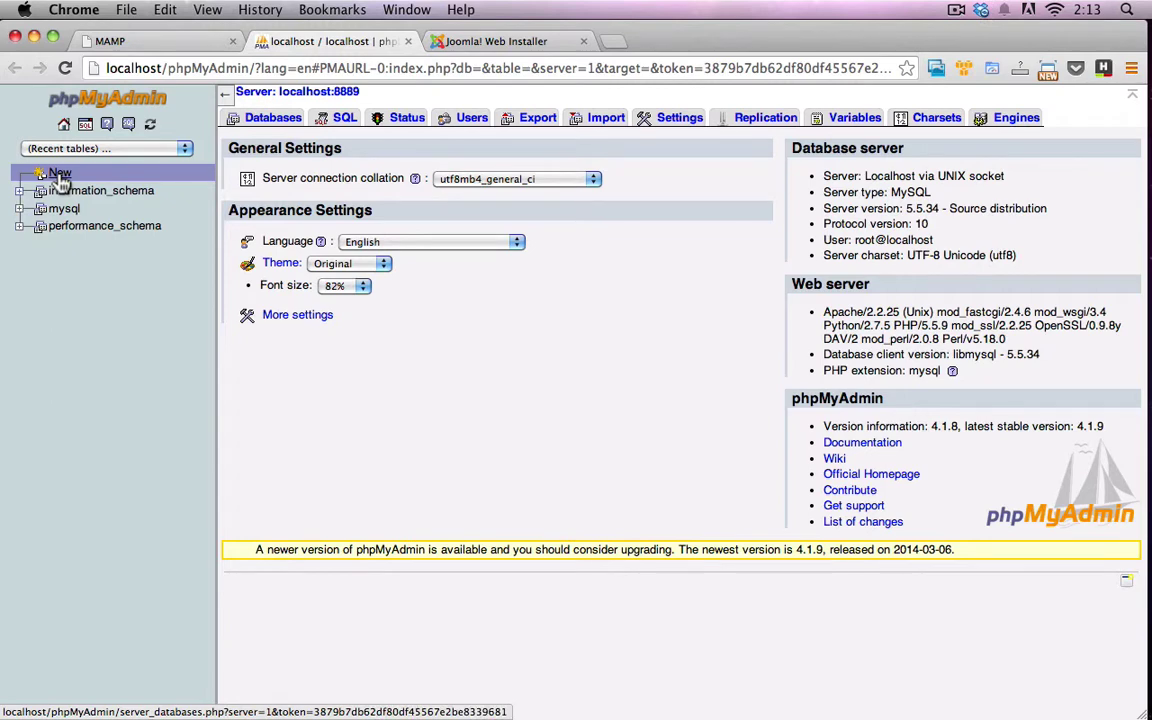
pyautogui.click(60, 176)
pyautogui.click(334, 196)
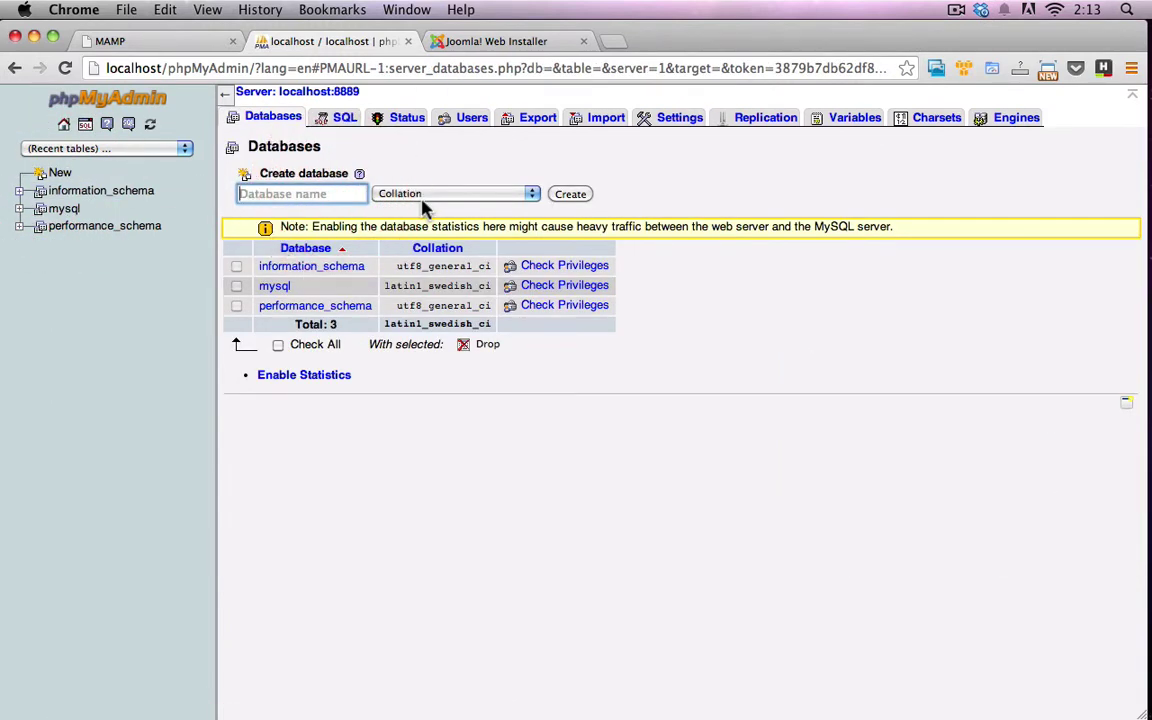
pyautogui.write('joomla')
pyautogui.click(564, 196)
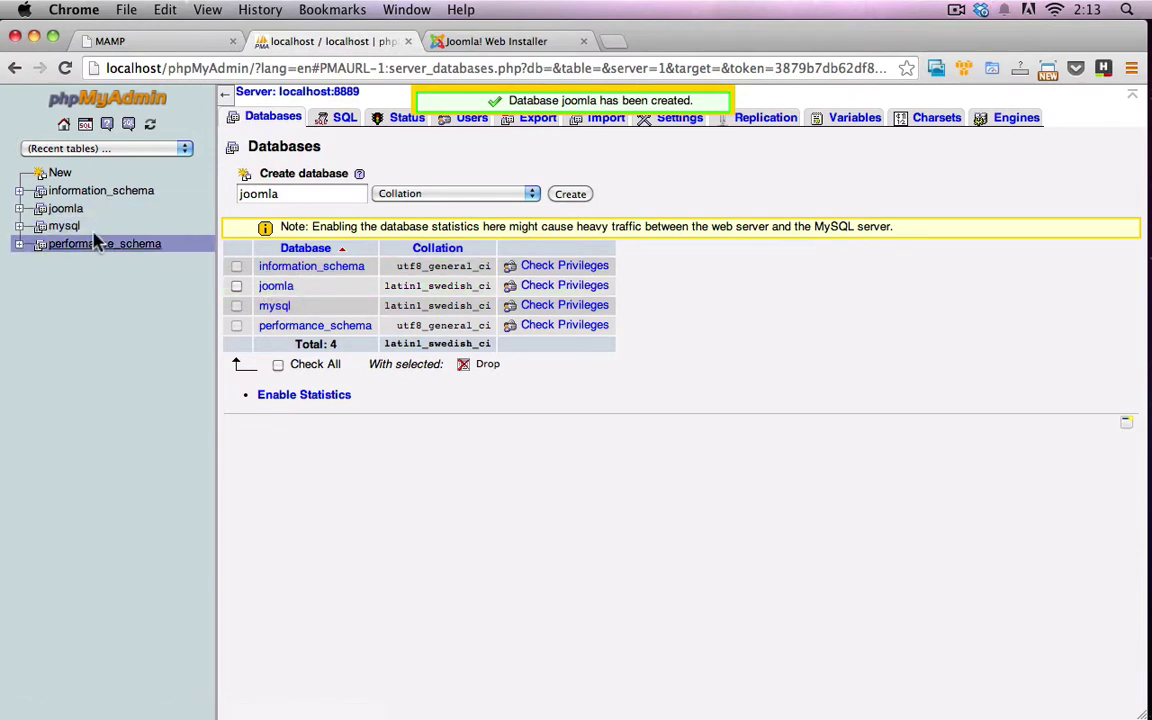
# Return to the MAMP start page and select the MySQL user name root
pyautogui.click(142, 40)
pyautogui.scroll(-5, 233, 340)
pyautogui.doubleClick(163, 409)
# Bring up the Joomla installer's Main Configuration page and check its installation URL
pyautogui.click(162, 433)
pyautogui.scroll(3, 270, 430)
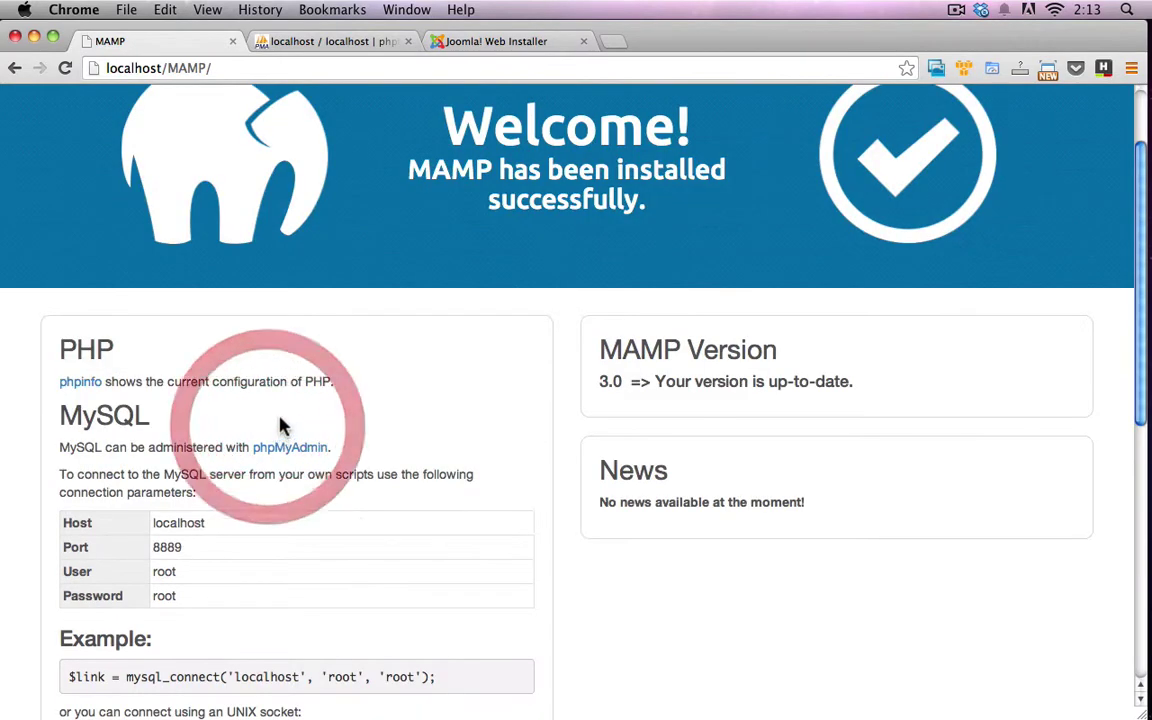
pyautogui.click(474, 45)
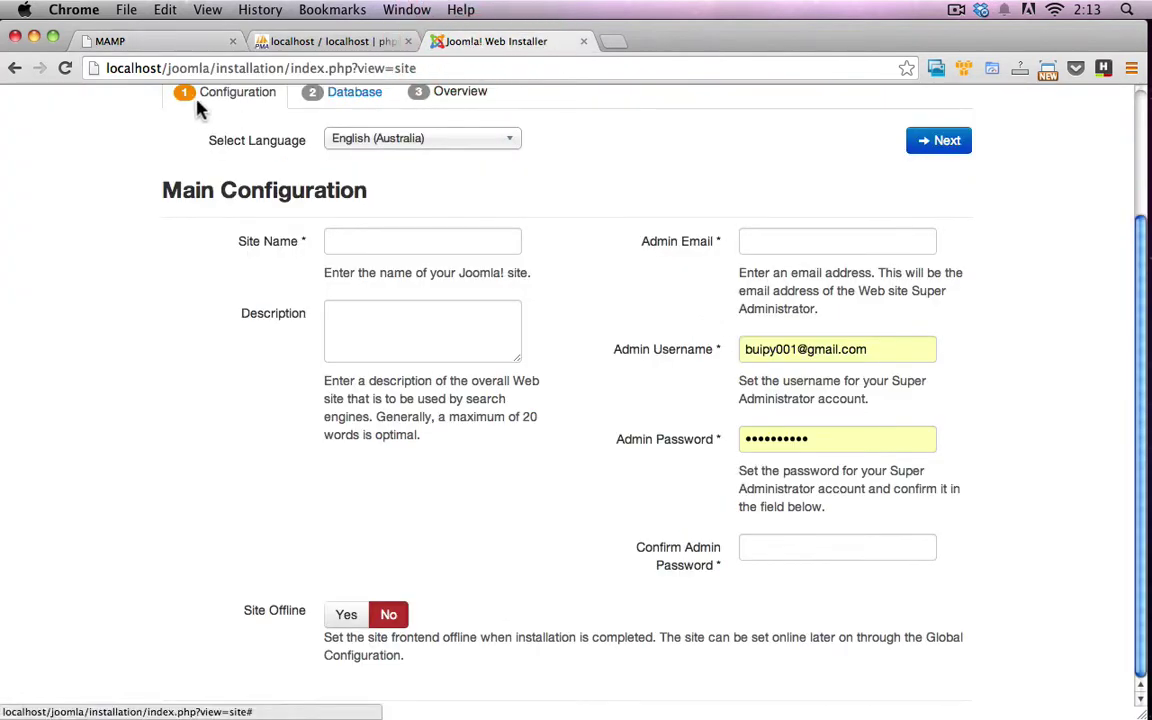
pyautogui.scroll(3, 170, 139)
pyautogui.moveTo(168, 68); pyautogui.dragTo(468, 68)
pyautogui.click(268, 128)
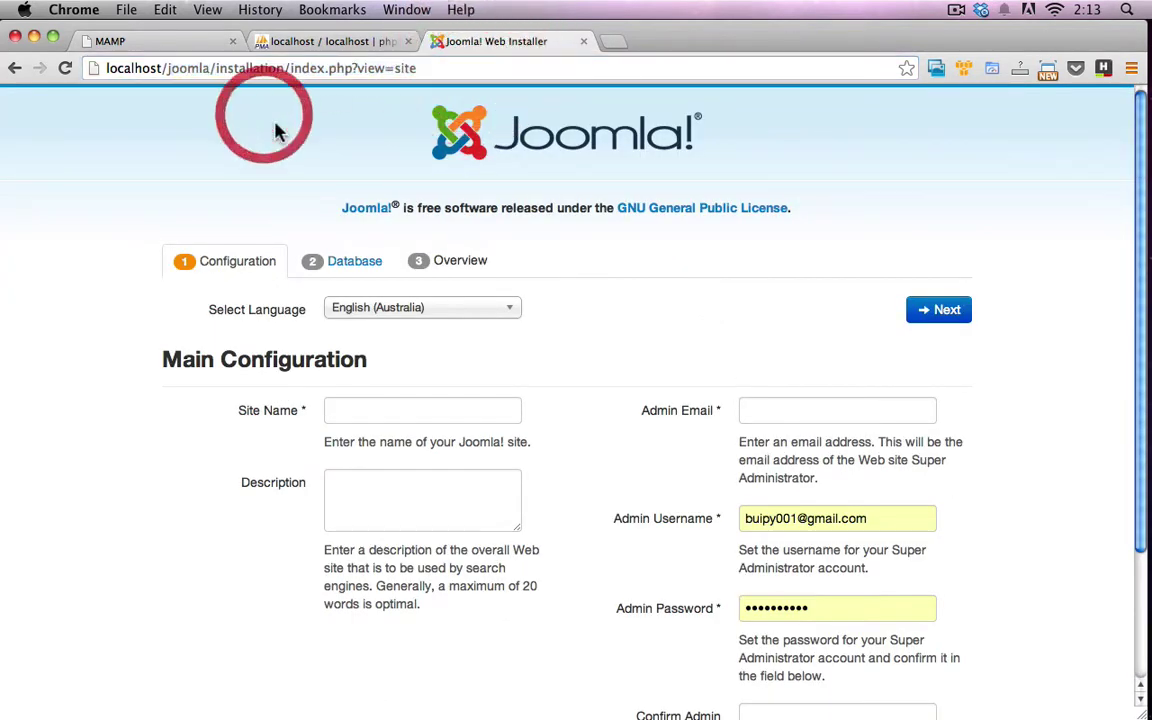
# Browse the joomla folder's 25 files, including Joomla_3.2.3-Stable-Full_Package.zip
pyautogui.click(18, 165)
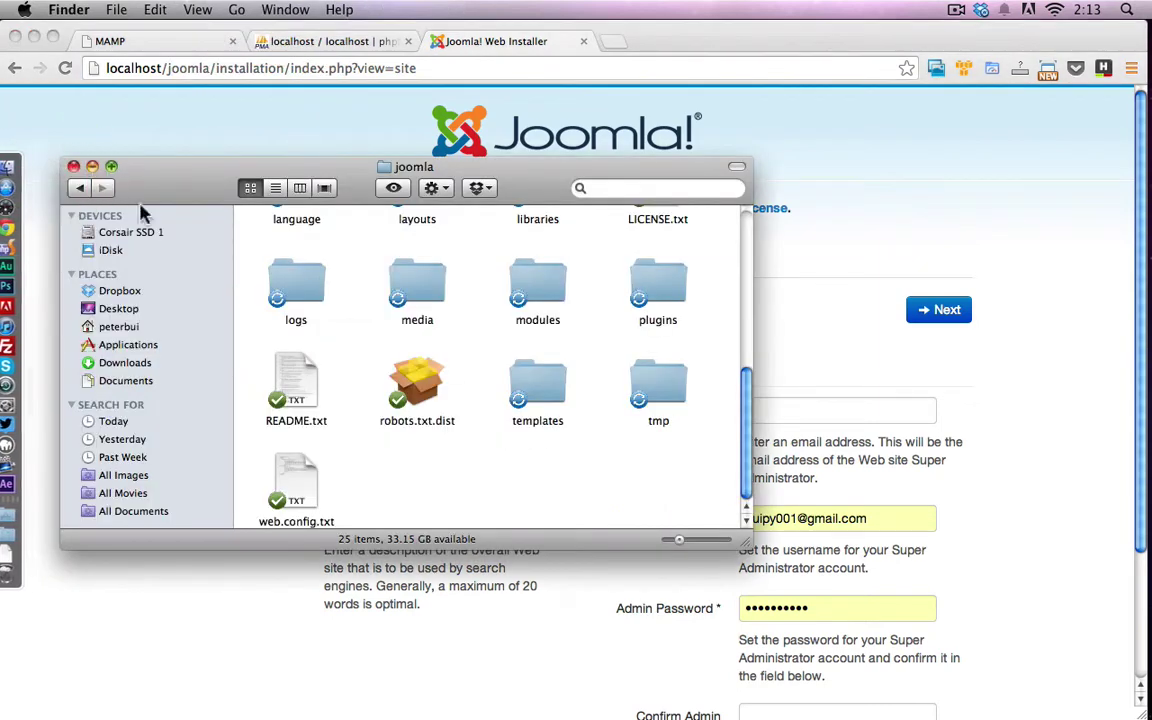
pyautogui.click(452, 465)
pyautogui.scroll(5, 455, 460)
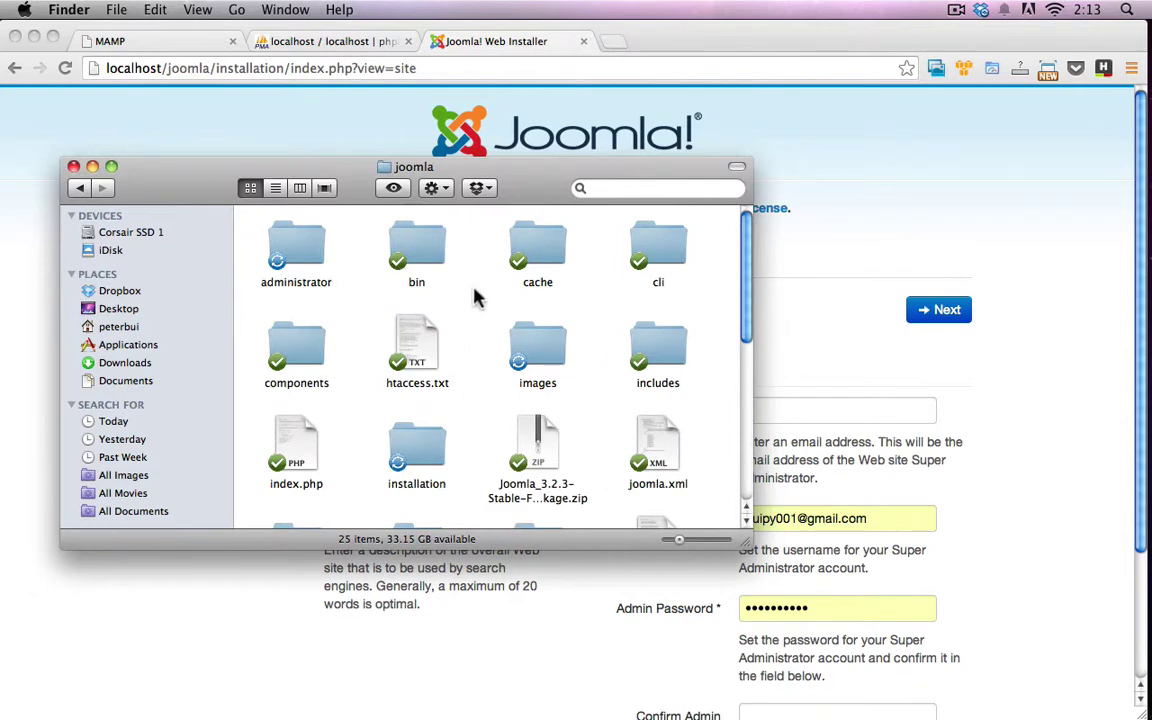
pyautogui.scroll(-5, 476, 300)
pyautogui.scroll(2, 424, 334)
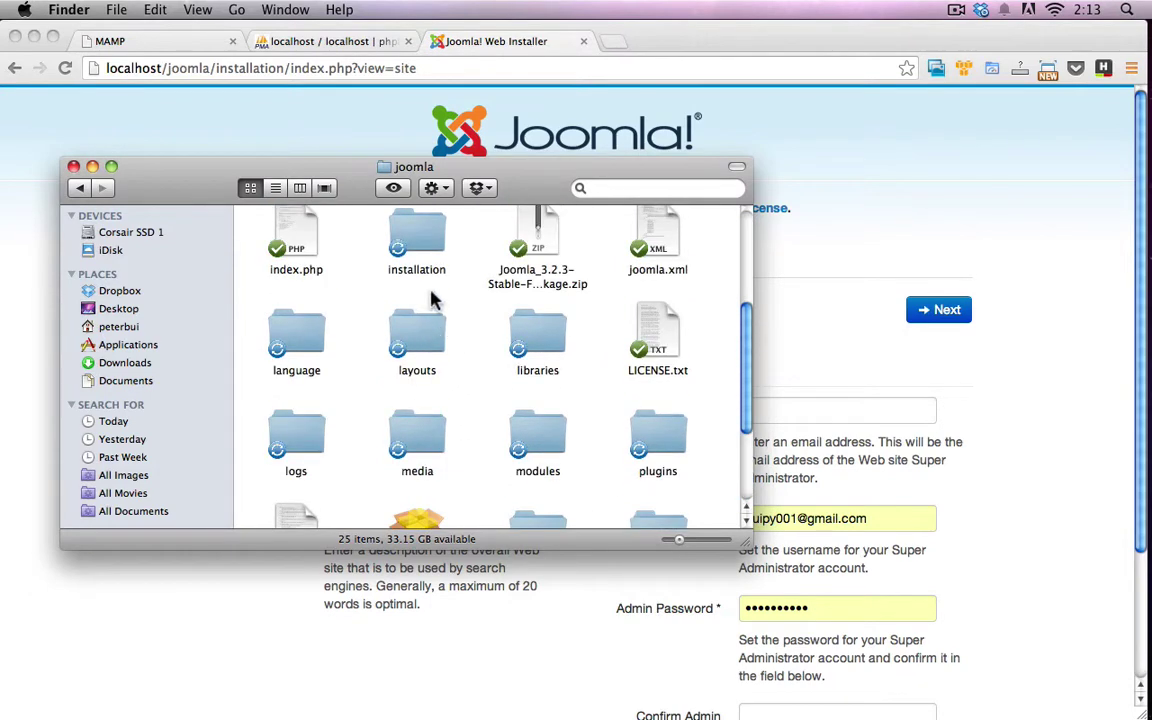
pyautogui.scroll(2, 433, 300)
pyautogui.click(530, 362)
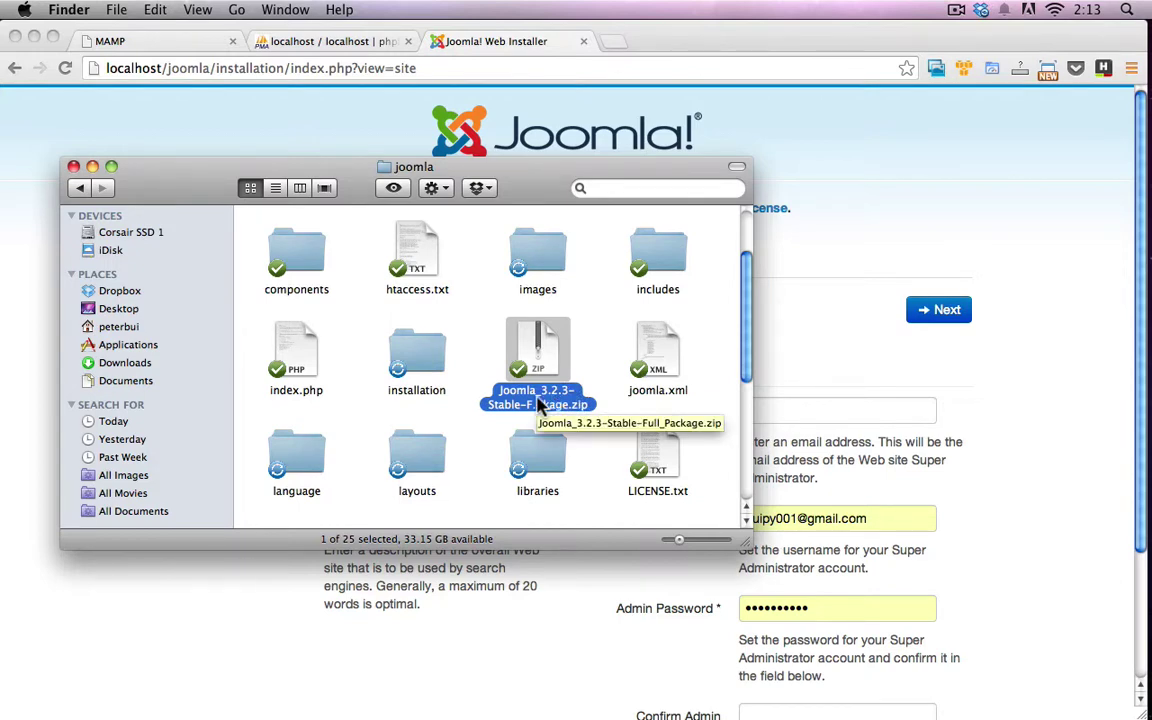
pyautogui.click(334, 285)
pyautogui.scroll(2, 370, 292)
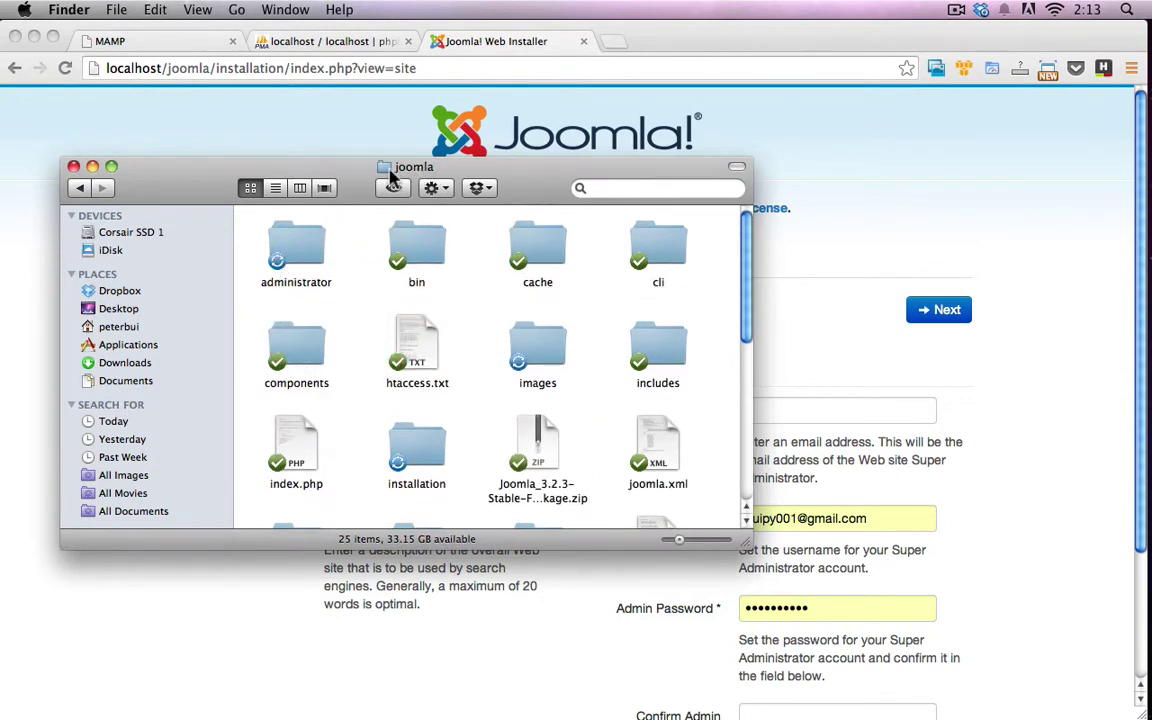
pyautogui.click(193, 41)
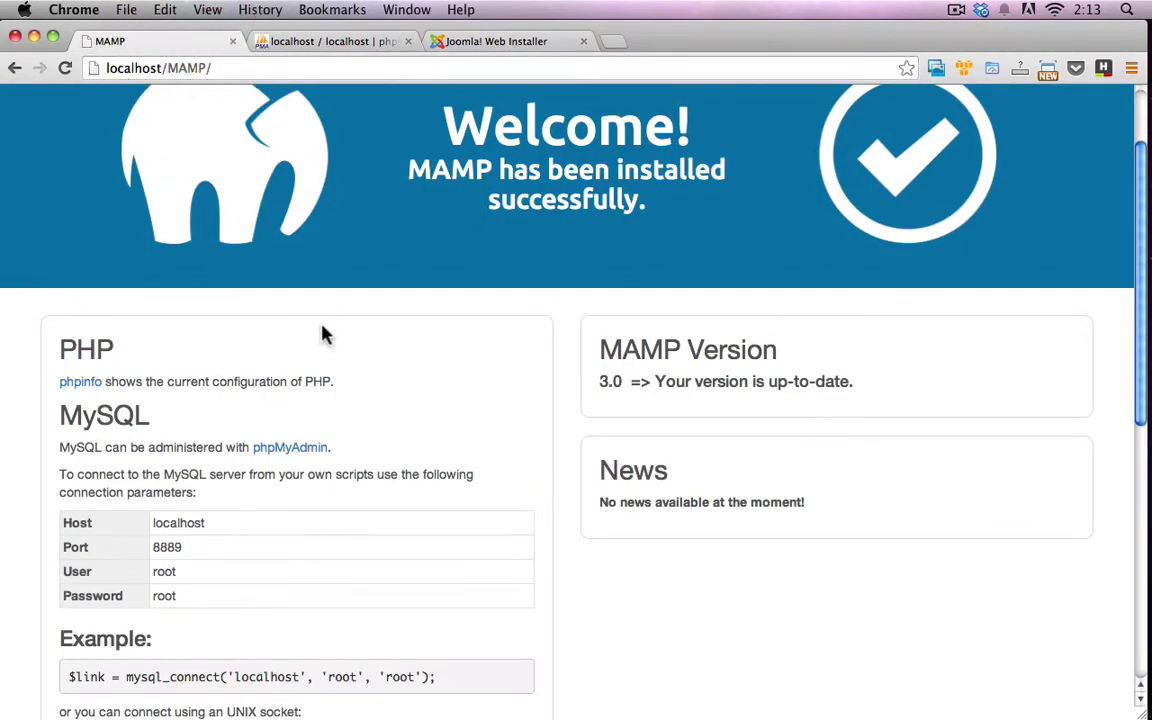
pyautogui.scroll(-2, 329, 345)
pyautogui.scroll(-5, 337, 357)
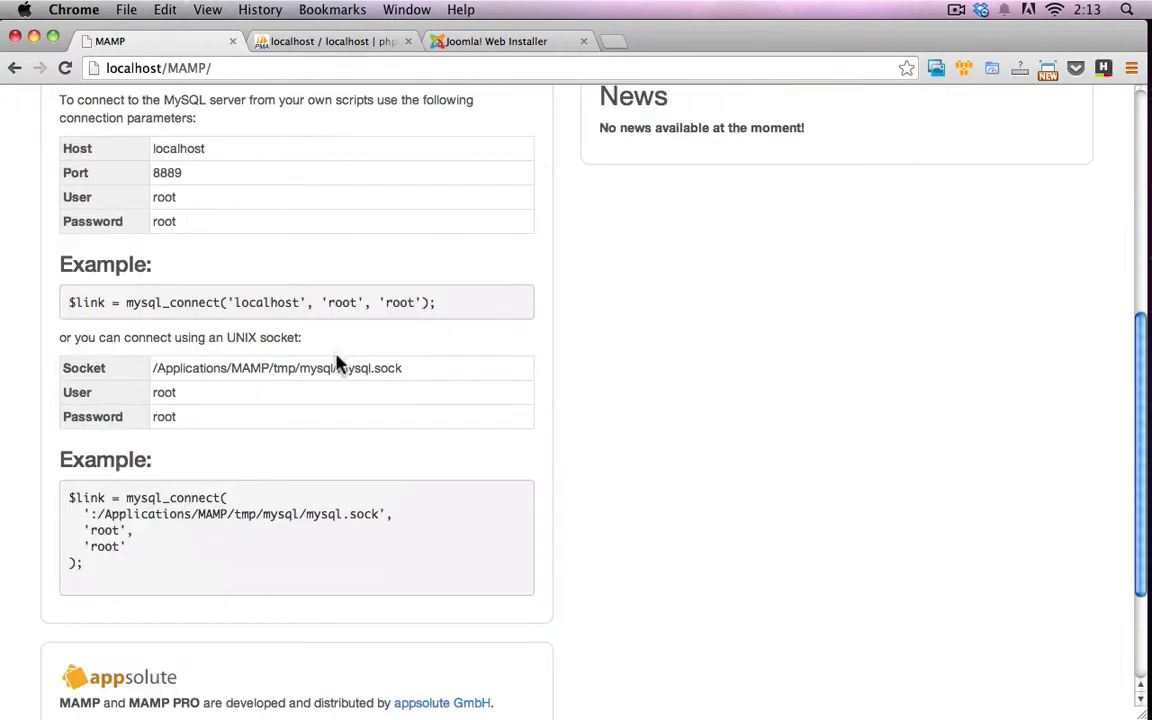
pyautogui.scroll(-1, 325, 397)
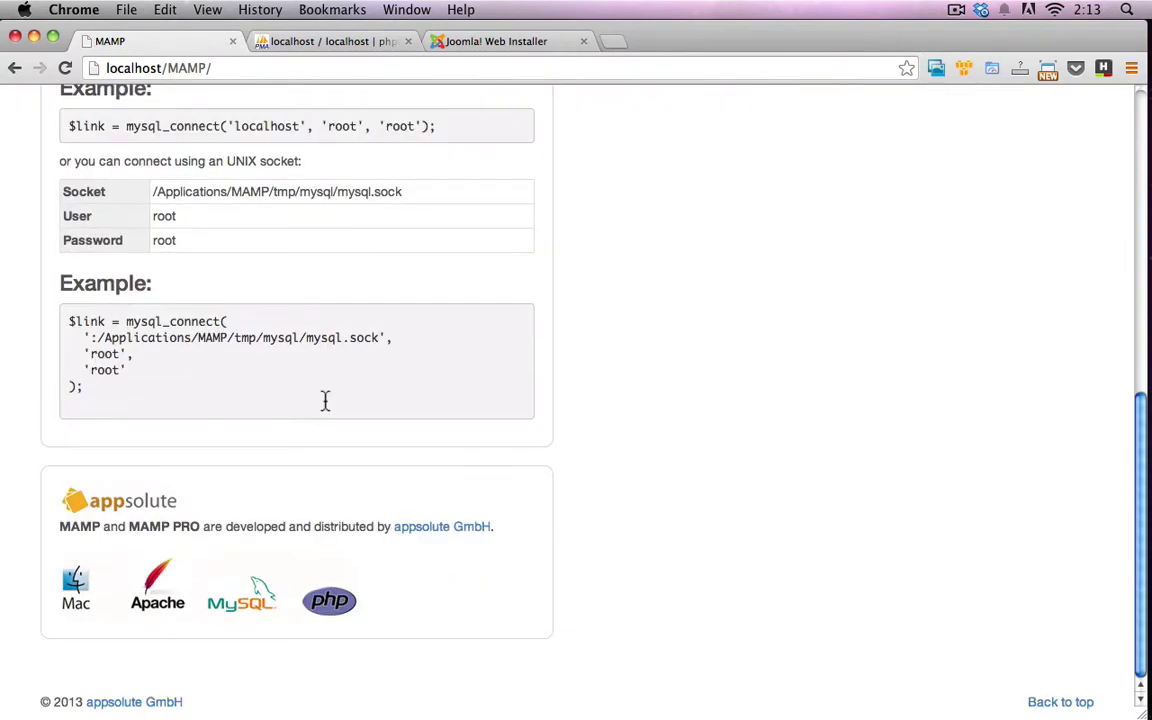
pyautogui.scroll(6, 325, 400)
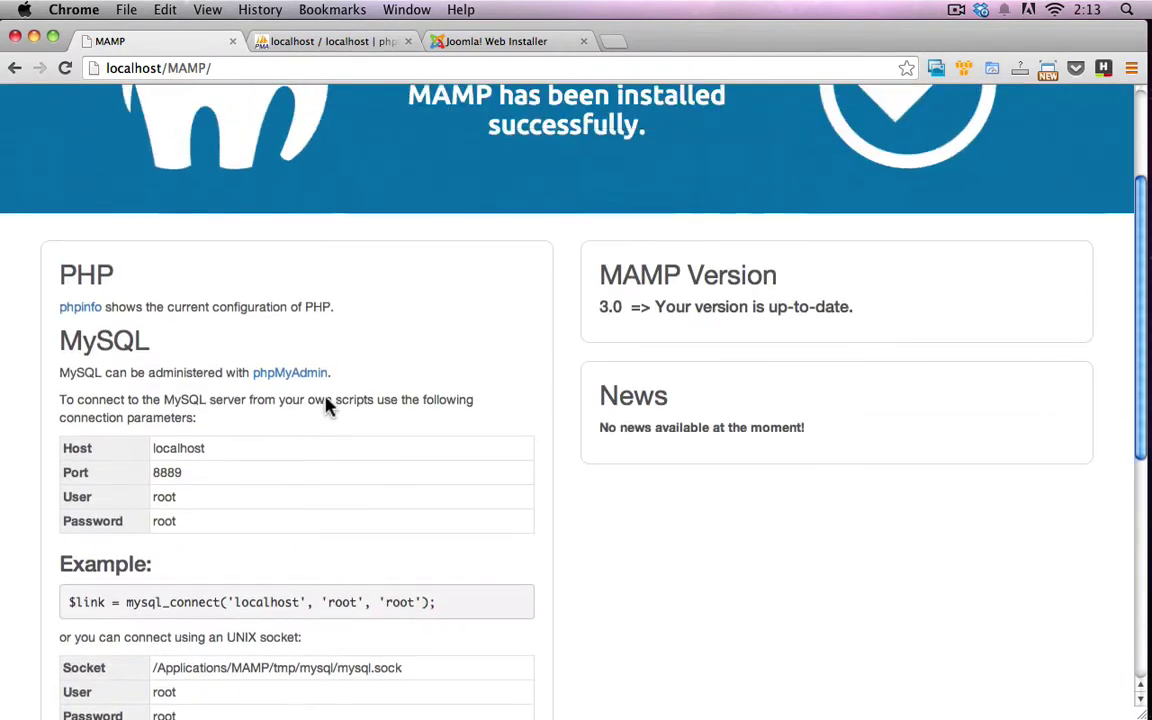
pyautogui.scroll(2, 325, 403)
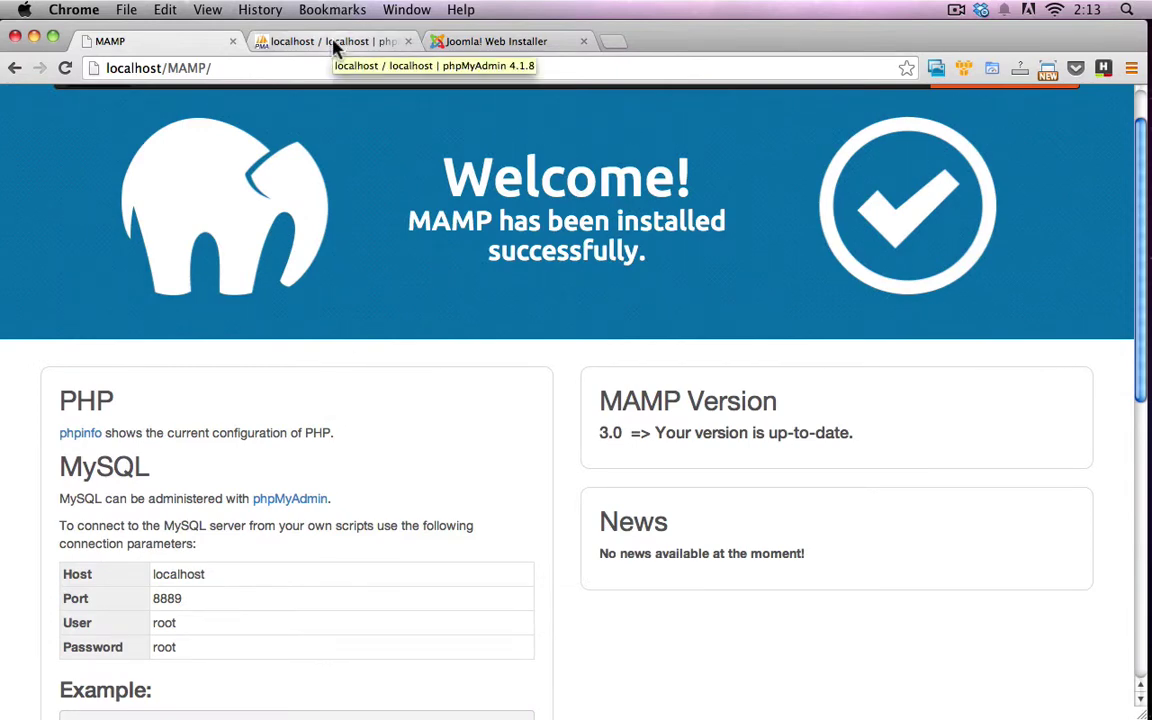
# Navigate Finder through Dropbox > Work > joomla to show the site folder's files
pyautogui.press('super+Tab')
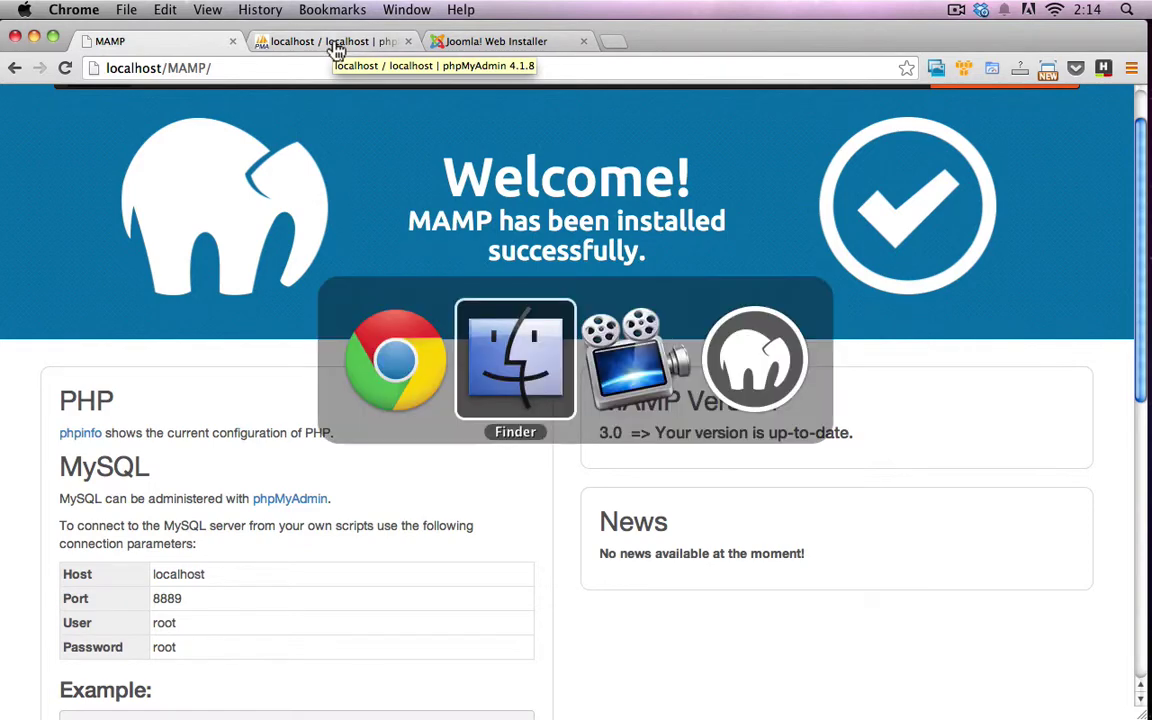
pyautogui.click(492, 346)
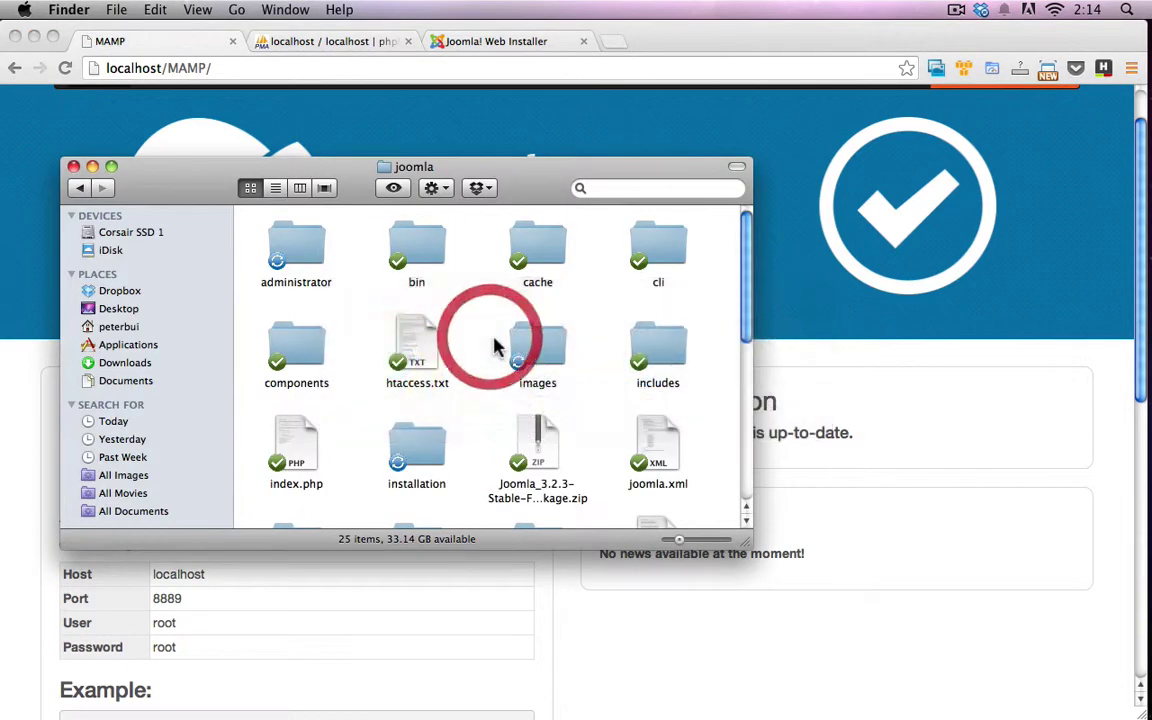
pyautogui.click(120, 290)
pyautogui.scroll(-5, 360, 375)
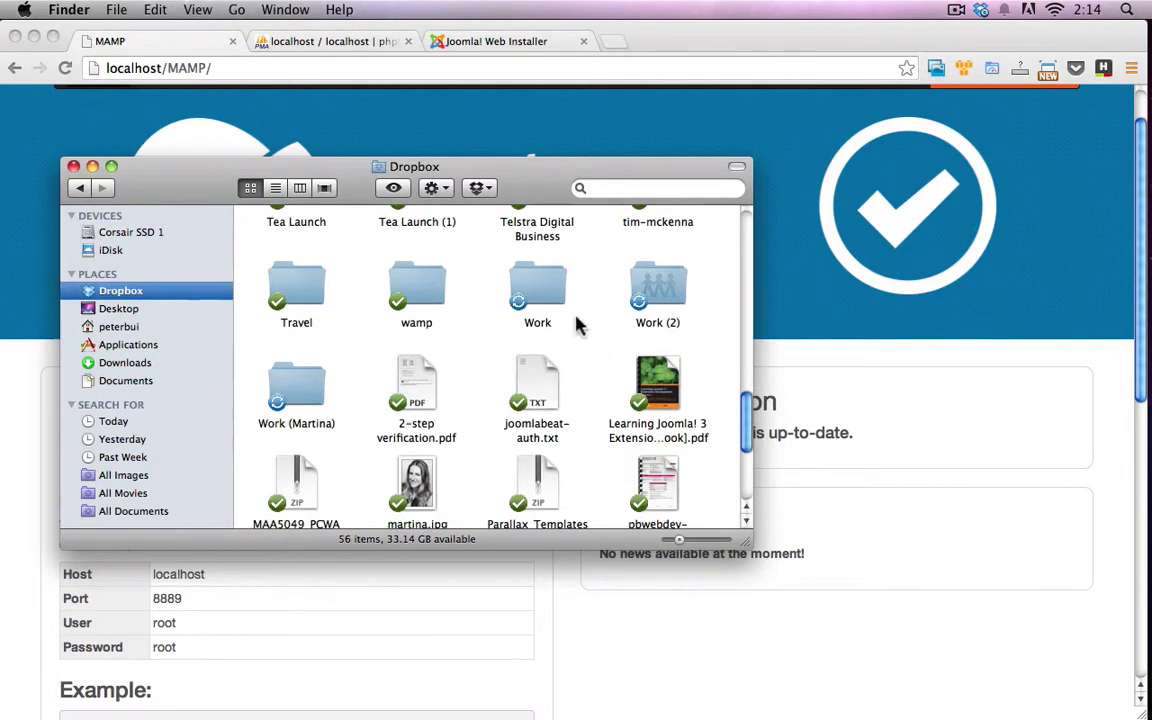
pyautogui.doubleClick(556, 300)
pyautogui.click(365, 372)
pyautogui.scroll(-10, 380, 378)
pyautogui.doubleClick(560, 295)
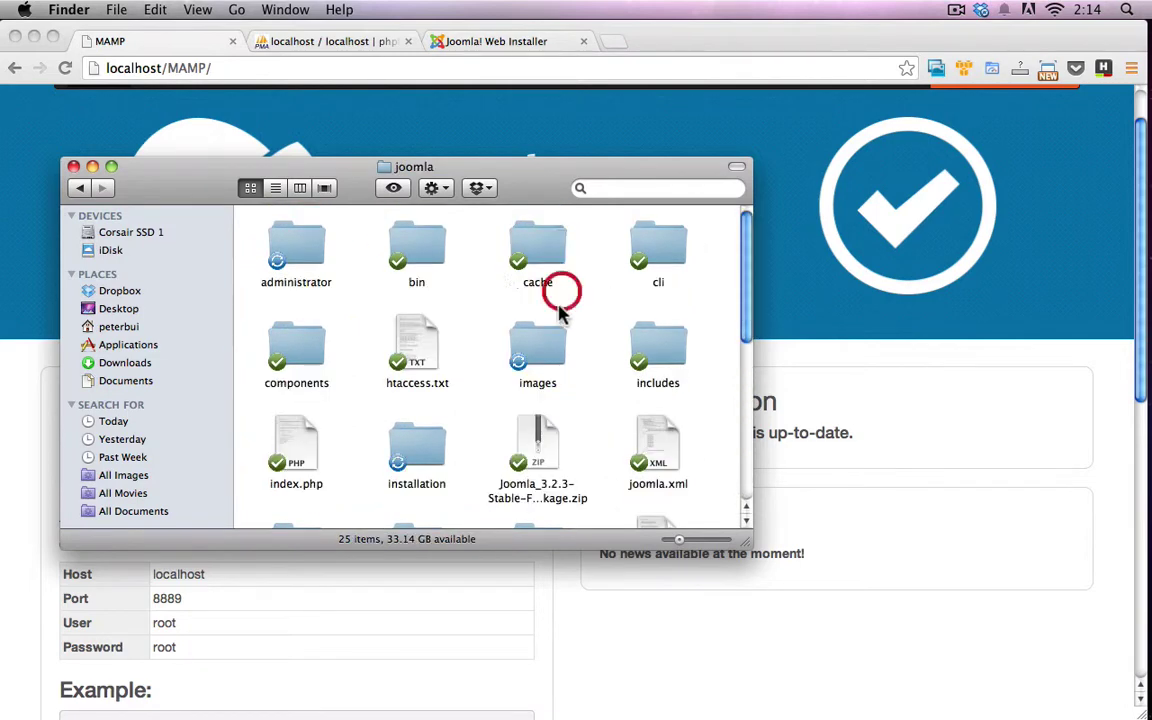
pyautogui.click(484, 393)
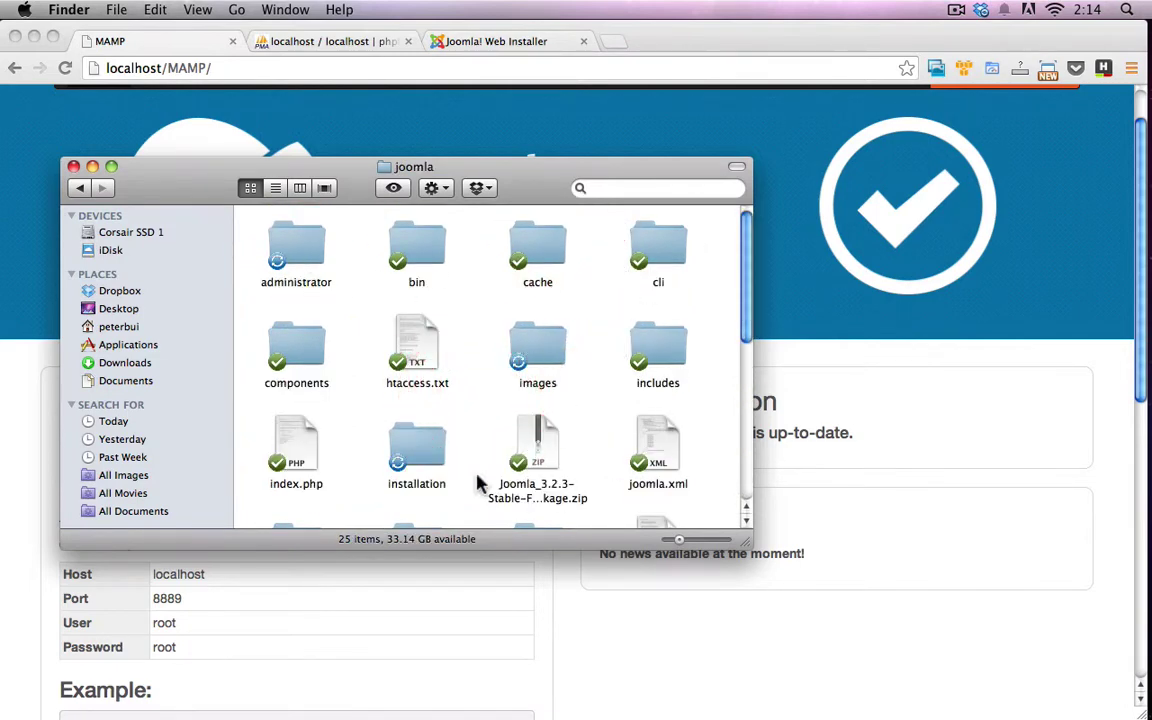
pyautogui.click(460, 412)
pyautogui.click(455, 368)
pyautogui.click(486, 358)
# Reload the Joomla installer from the address localhost/joomla
pyautogui.click(498, 45)
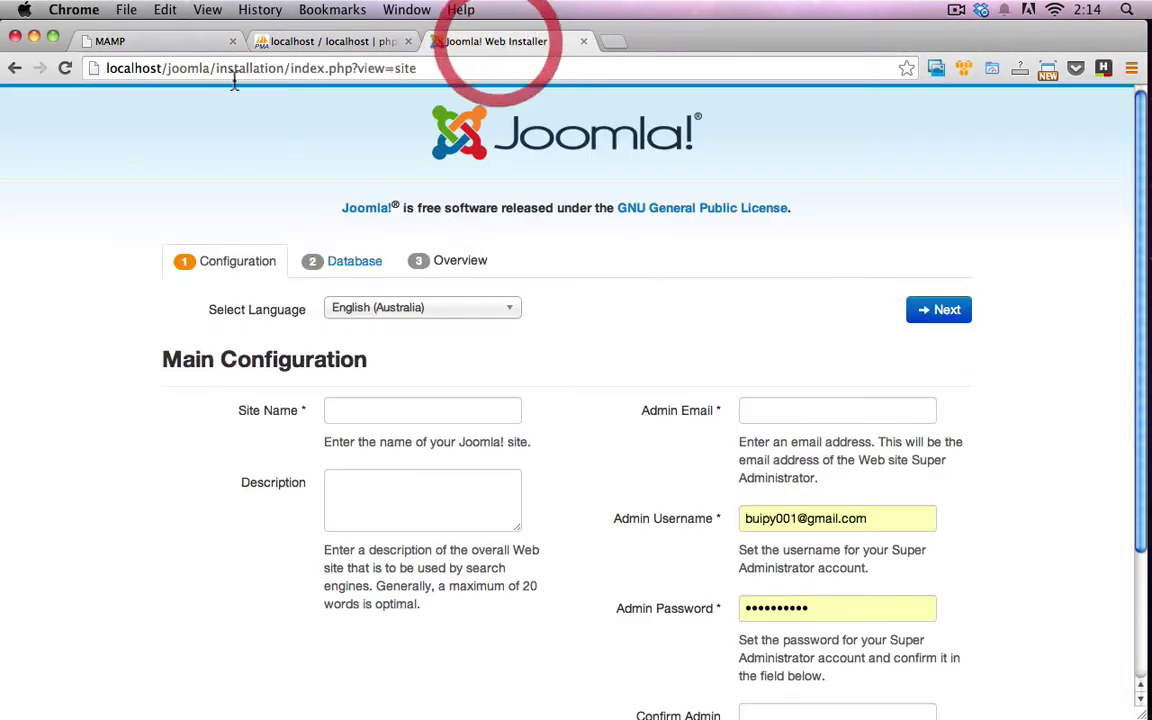
pyautogui.doubleClick(172, 68)
pyautogui.moveTo(209, 68); pyautogui.dragTo(582, 52)
pyautogui.press('BackSpace')
pyautogui.press('Return')
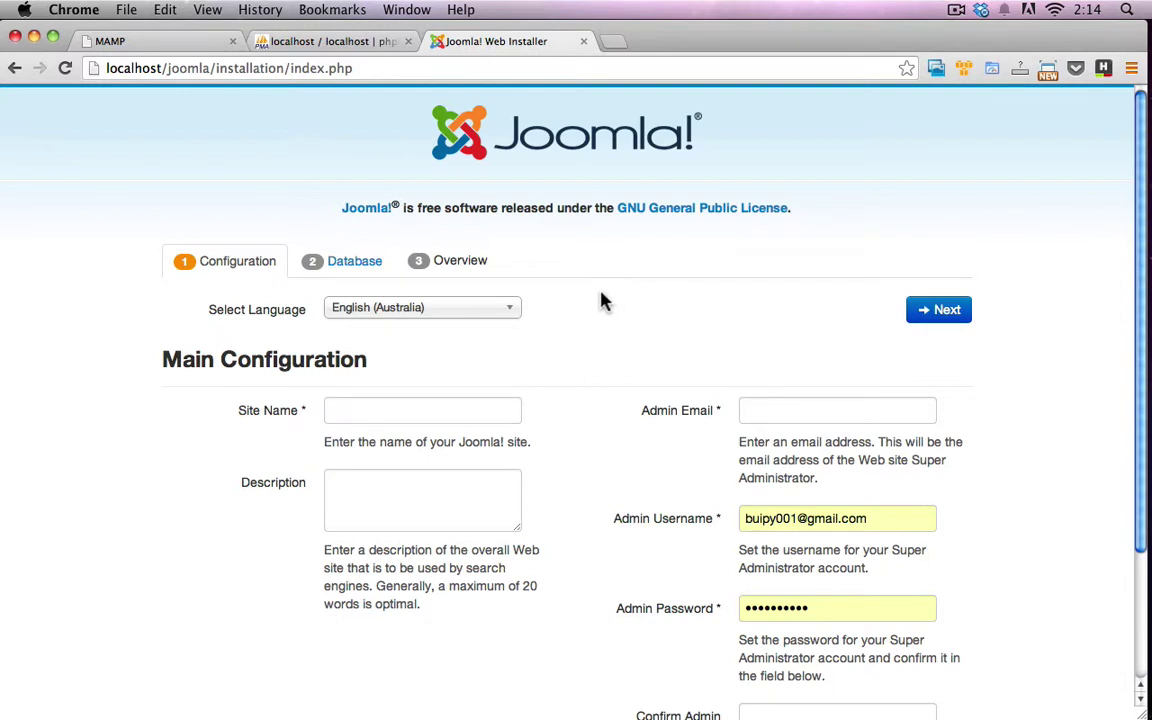
# Switch the installer's language to Thai
pyautogui.scroll(-1, 606, 302)
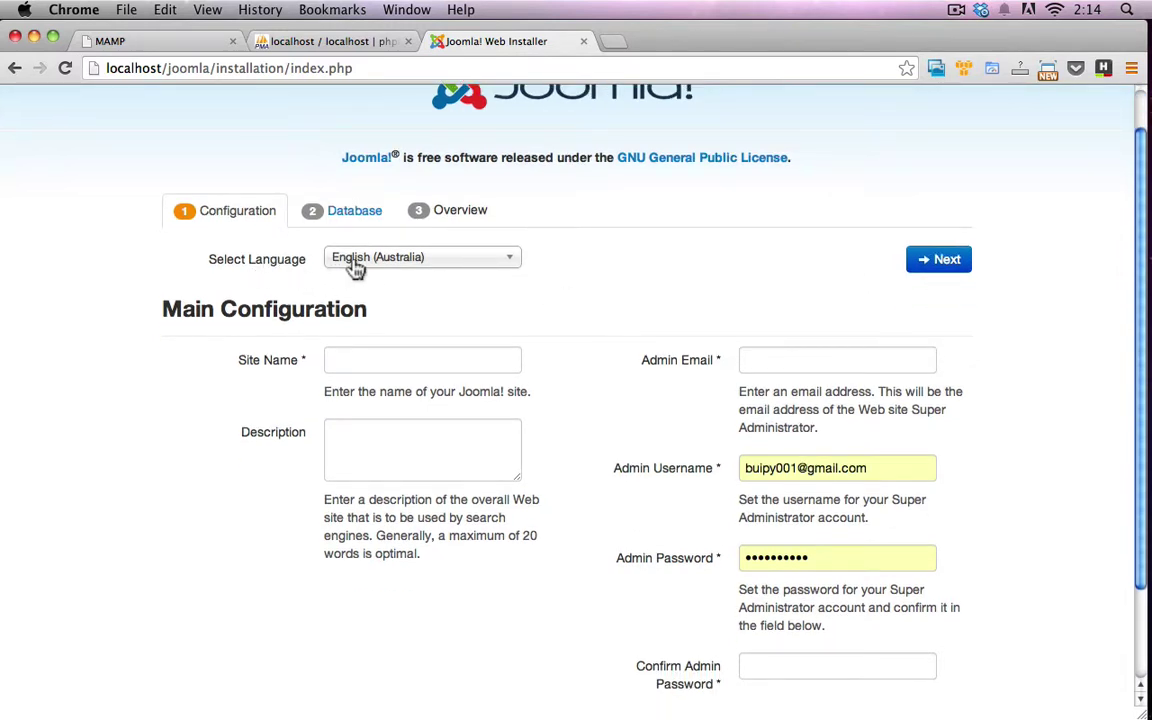
pyautogui.click(418, 262)
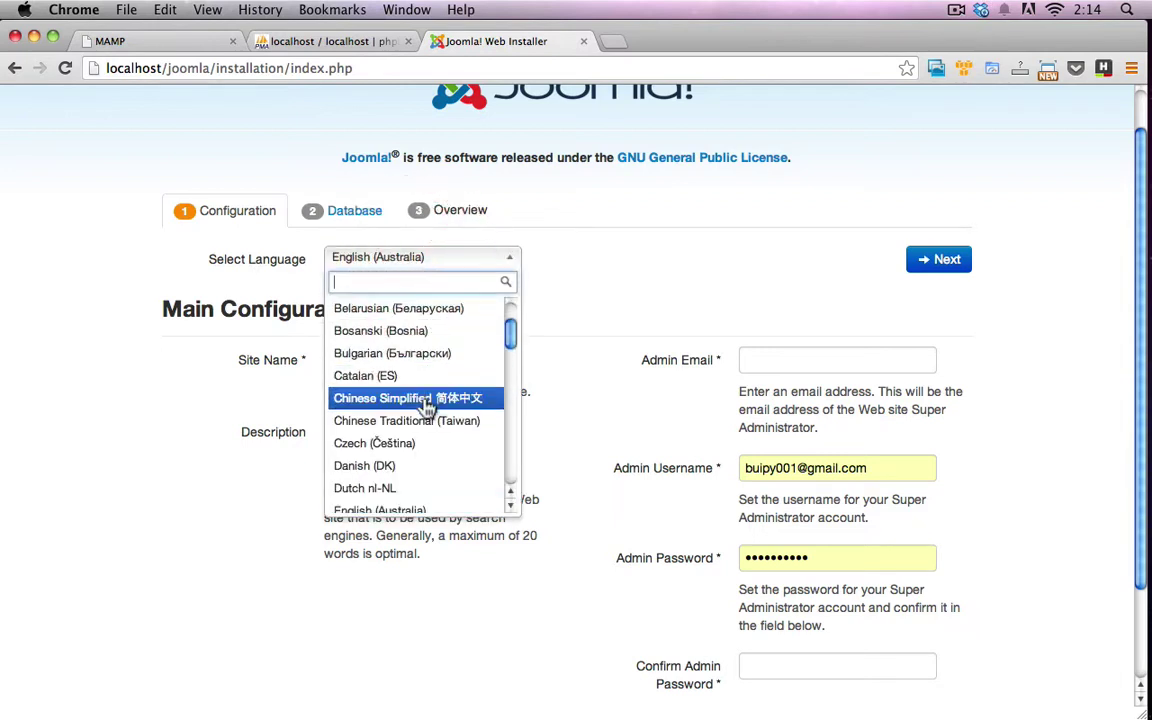
pyautogui.scroll(-10, 424, 402)
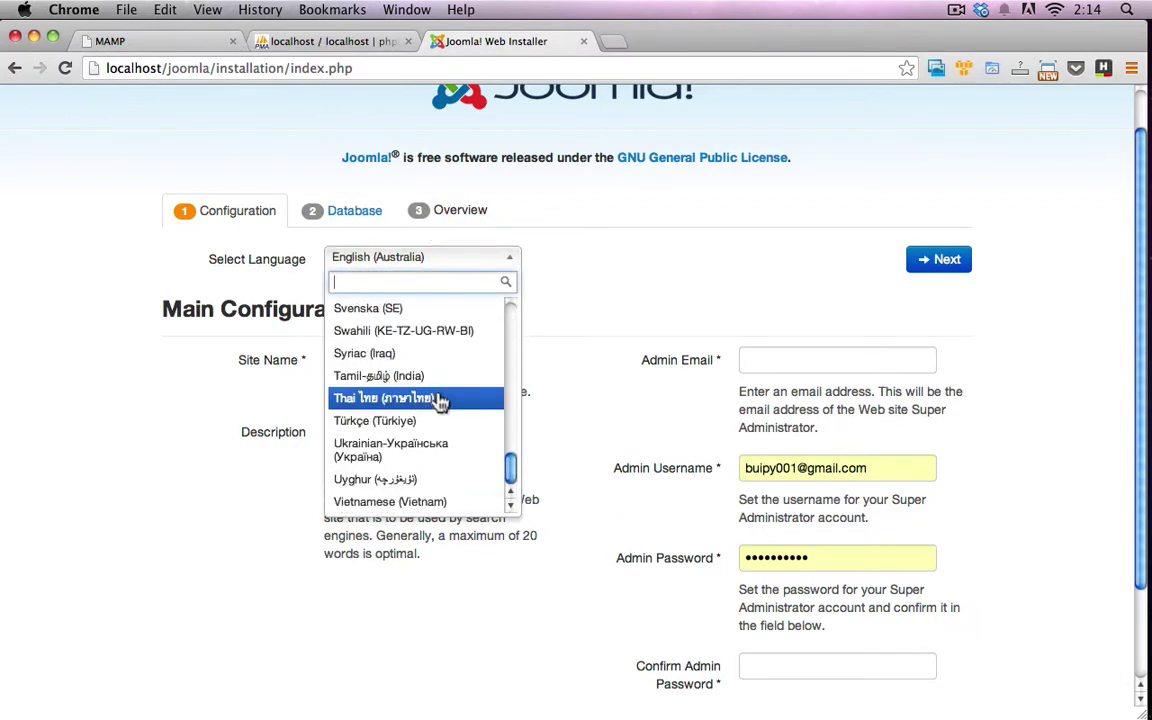
pyautogui.click(412, 400)
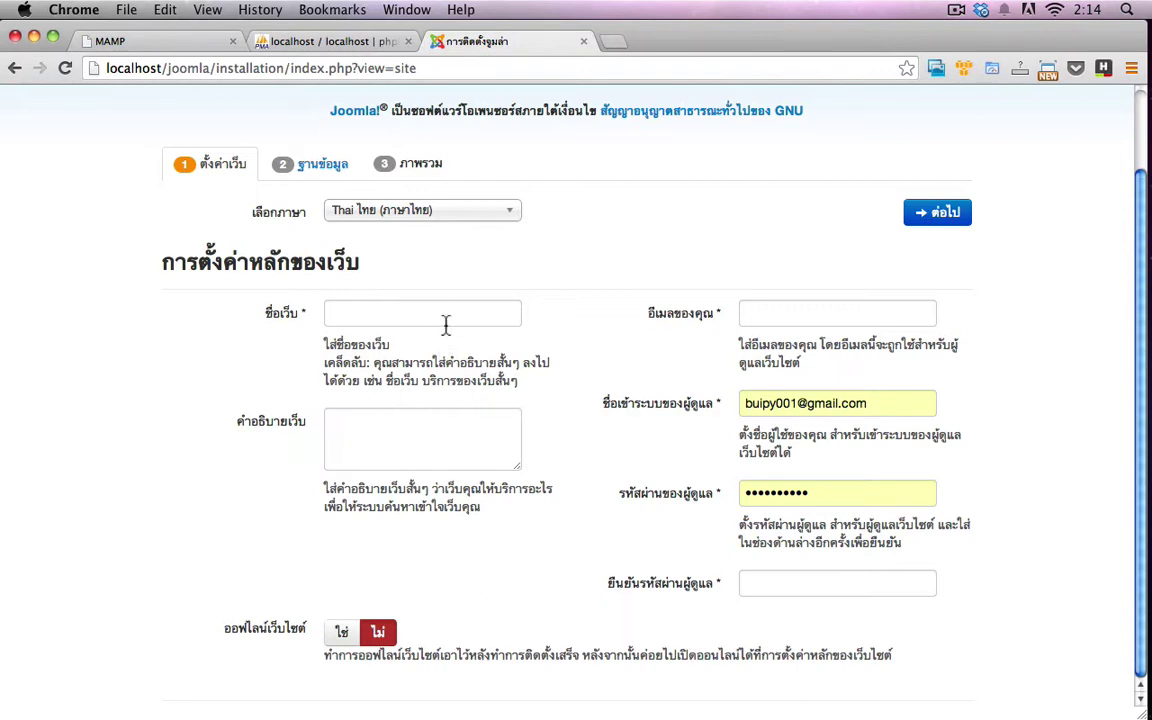
# Switch the installer to Vietnamese, then to Français
pyautogui.click(445, 214)
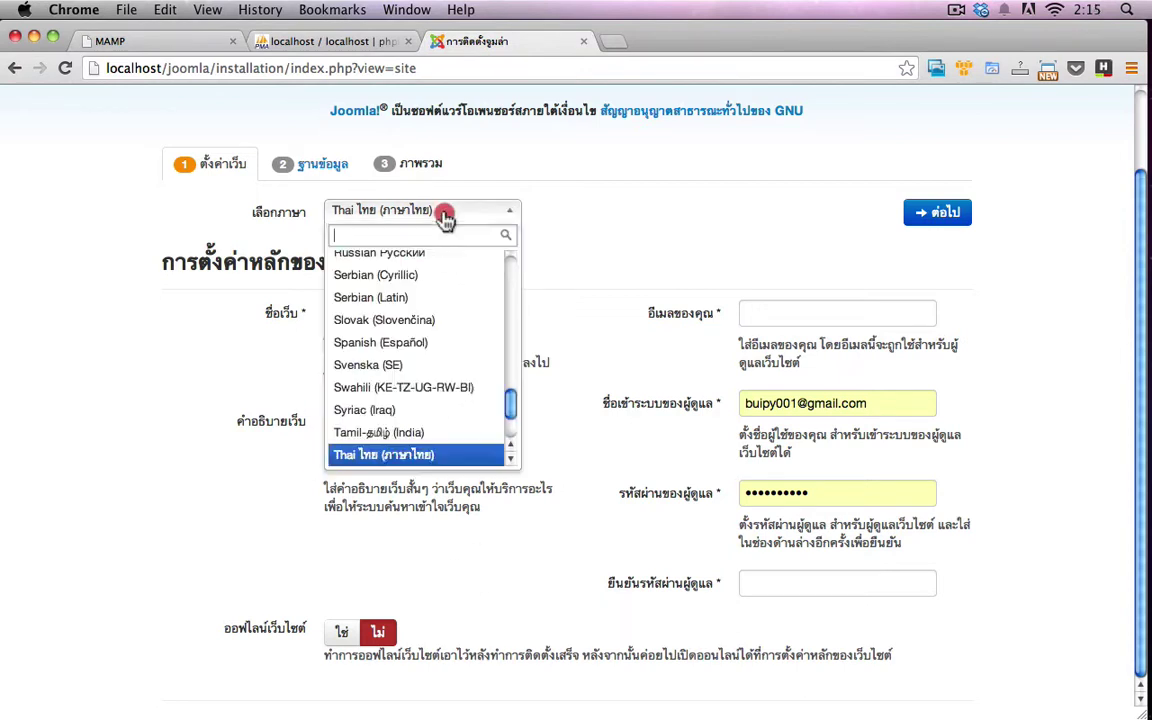
pyautogui.scroll(-3, 406, 443)
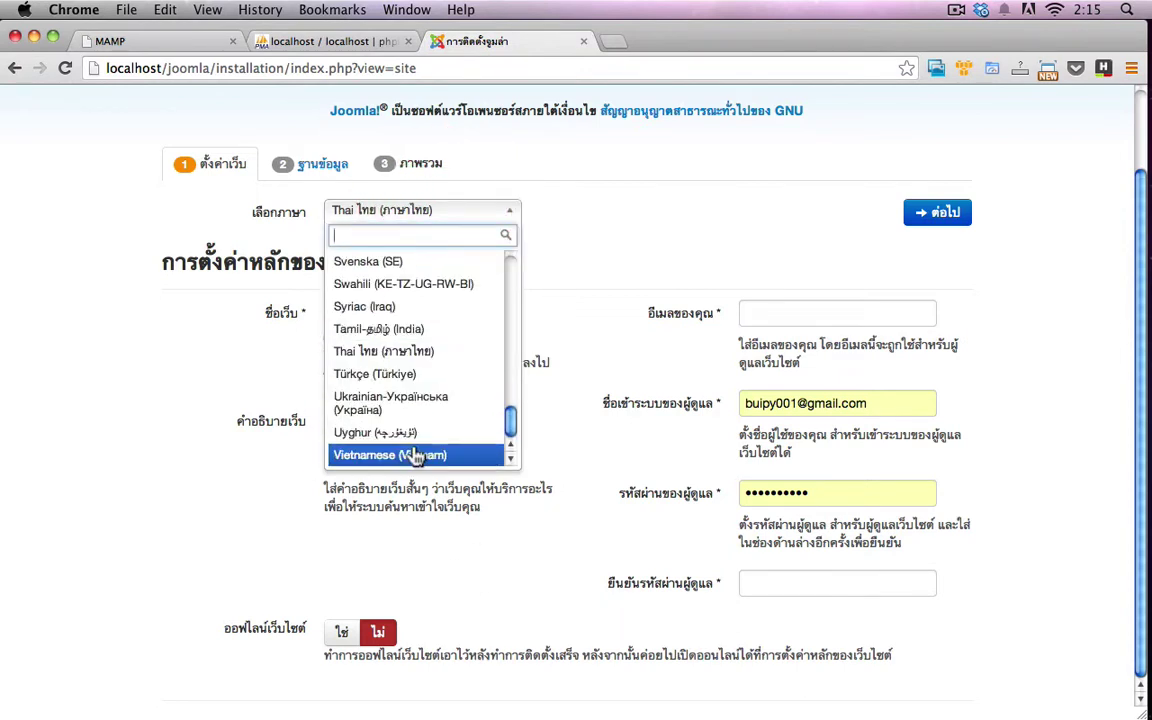
pyautogui.click(408, 455)
pyautogui.scroll(-3, 553, 450)
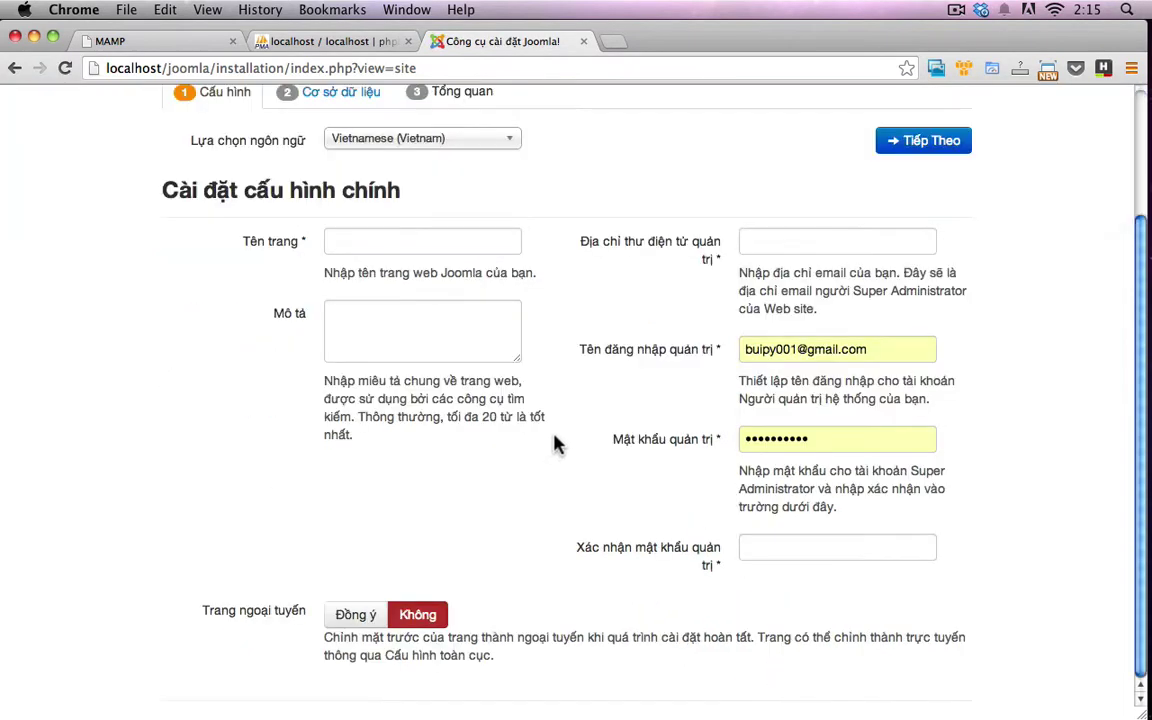
pyautogui.scroll(3, 548, 446)
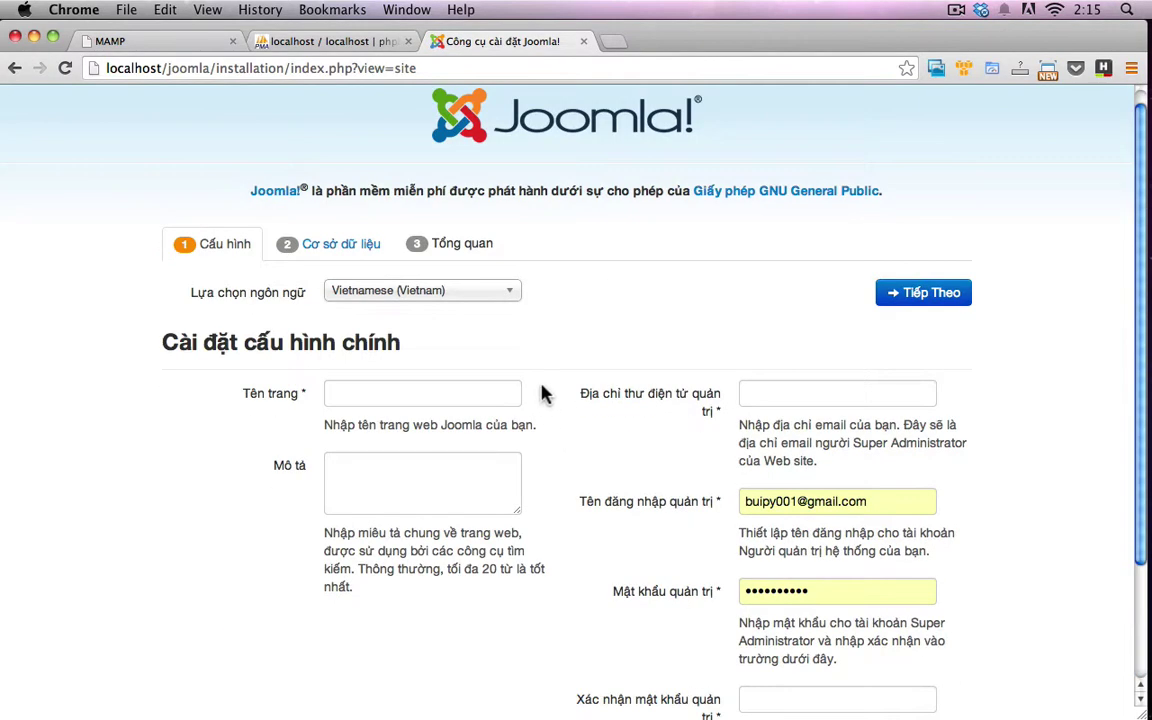
pyautogui.click(463, 288)
pyautogui.scroll(10, 480, 383)
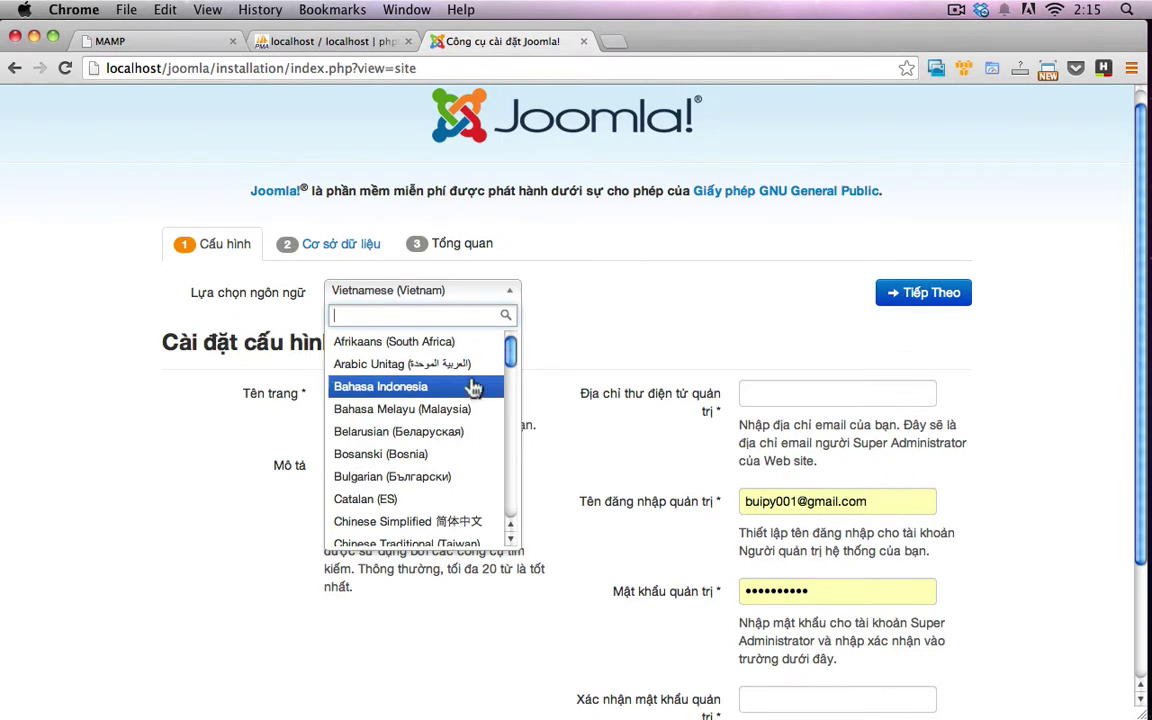
pyautogui.scroll(-5, 437, 417)
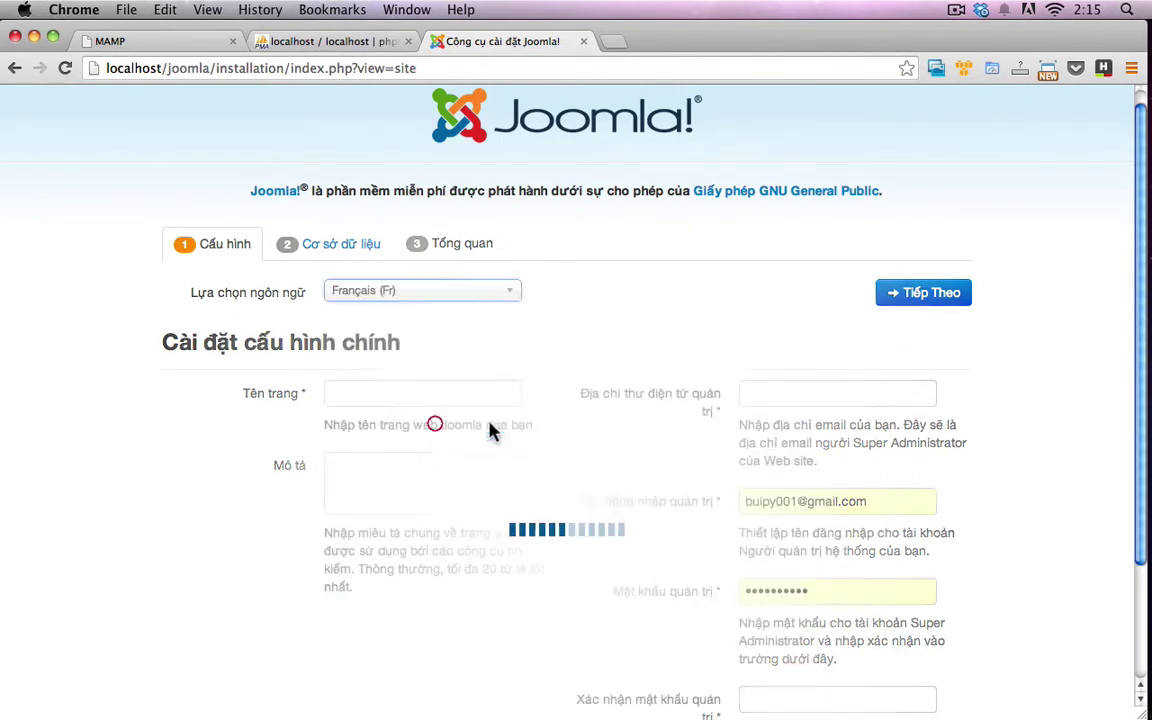
pyautogui.click(504, 309)
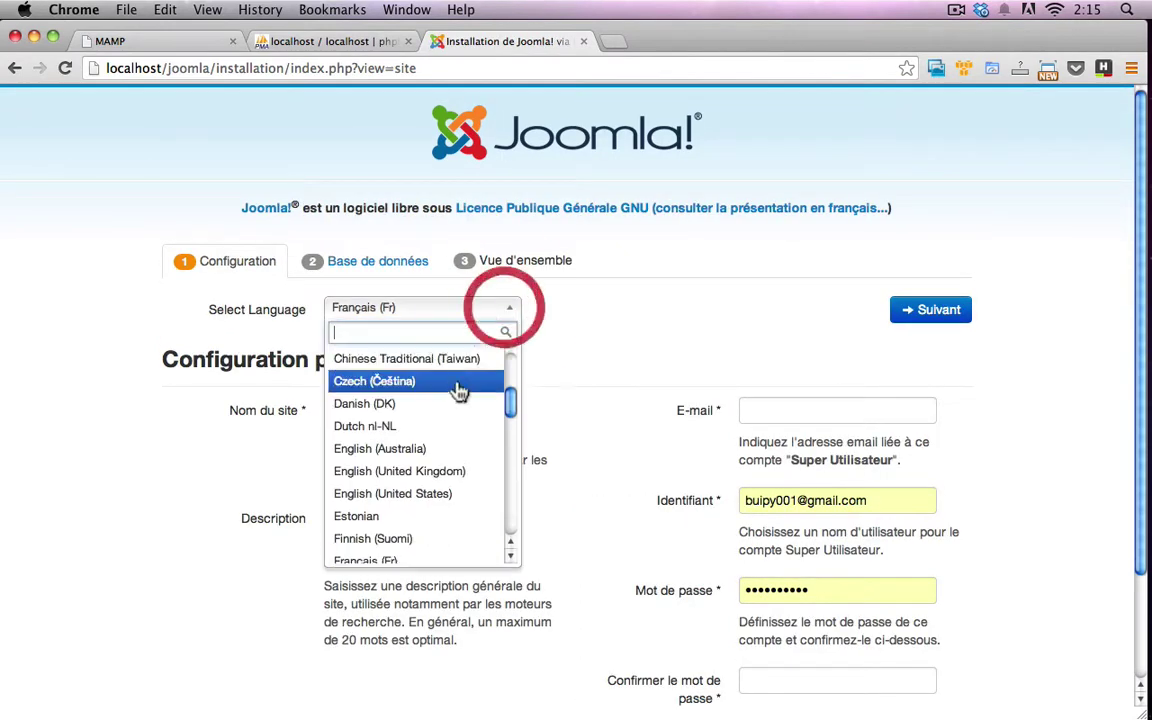
# Return the installer to English (Australia) and enter the site name Joomla
pyautogui.click(450, 448)
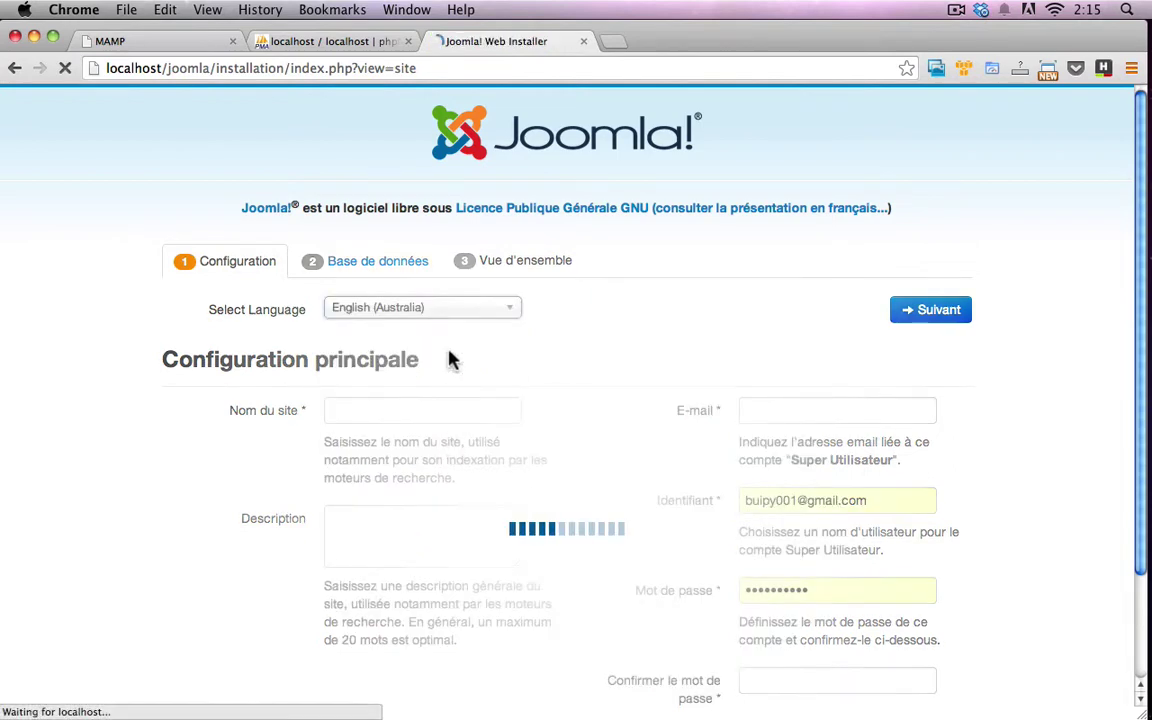
pyautogui.click(588, 422)
pyautogui.scroll(-2, 600, 418)
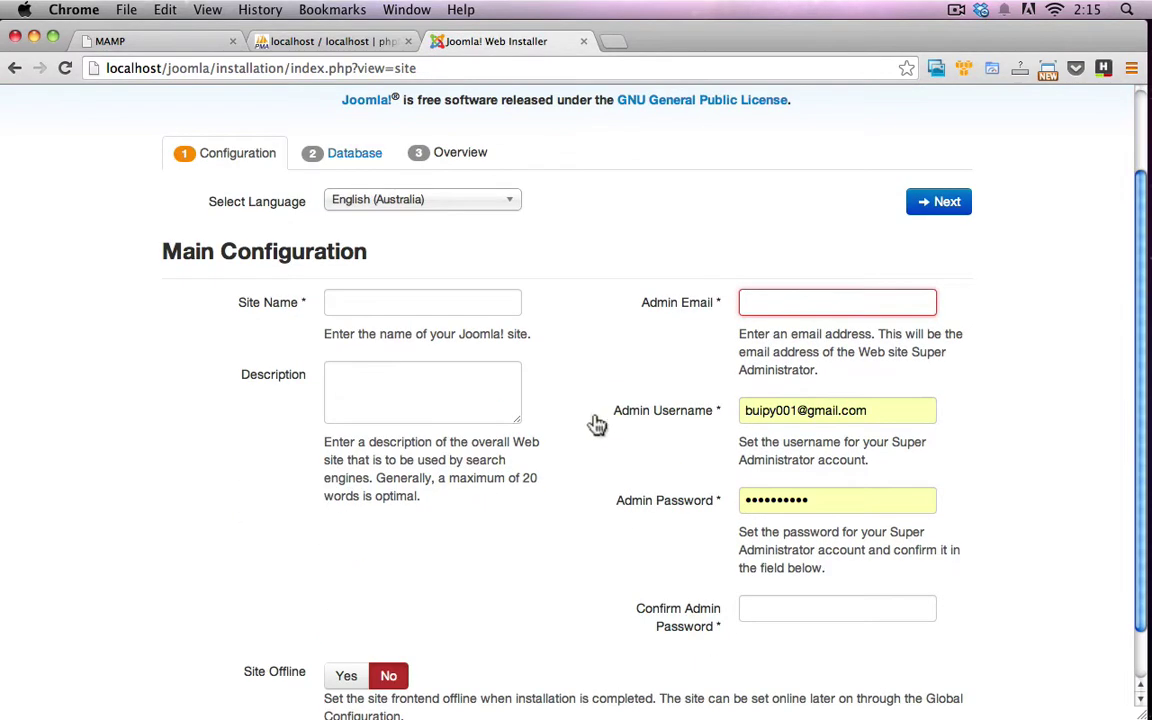
pyautogui.click(475, 312)
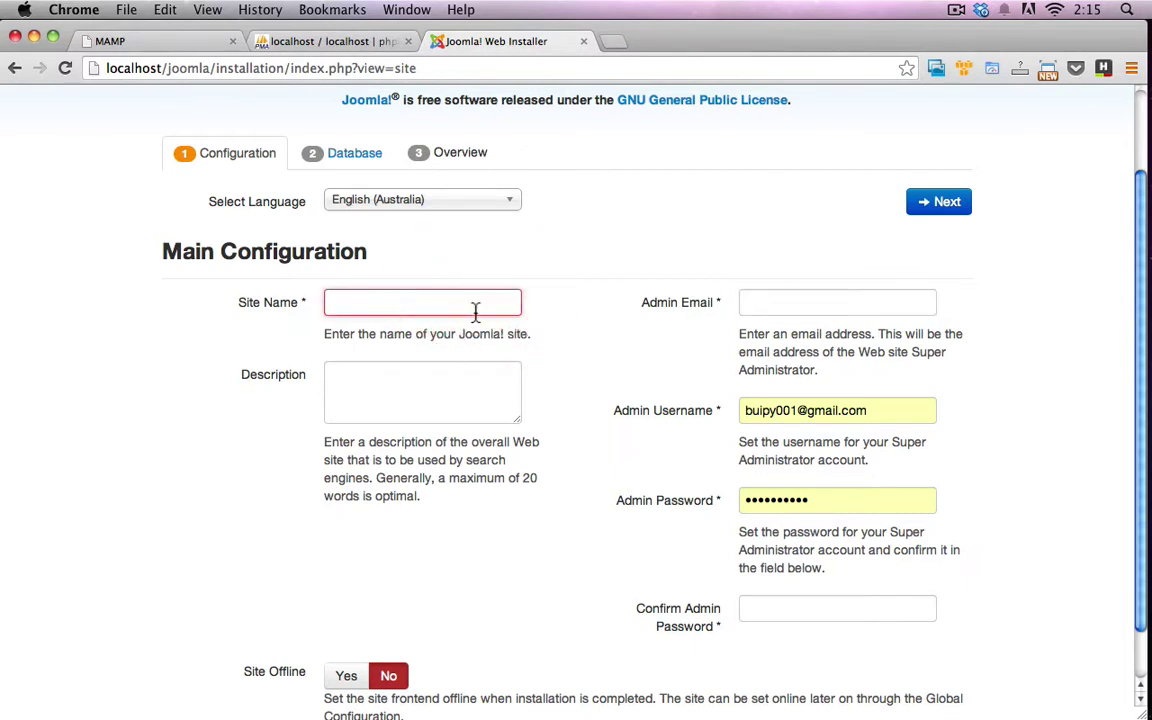
pyautogui.write('Joomla')
pyautogui.press('Tab')
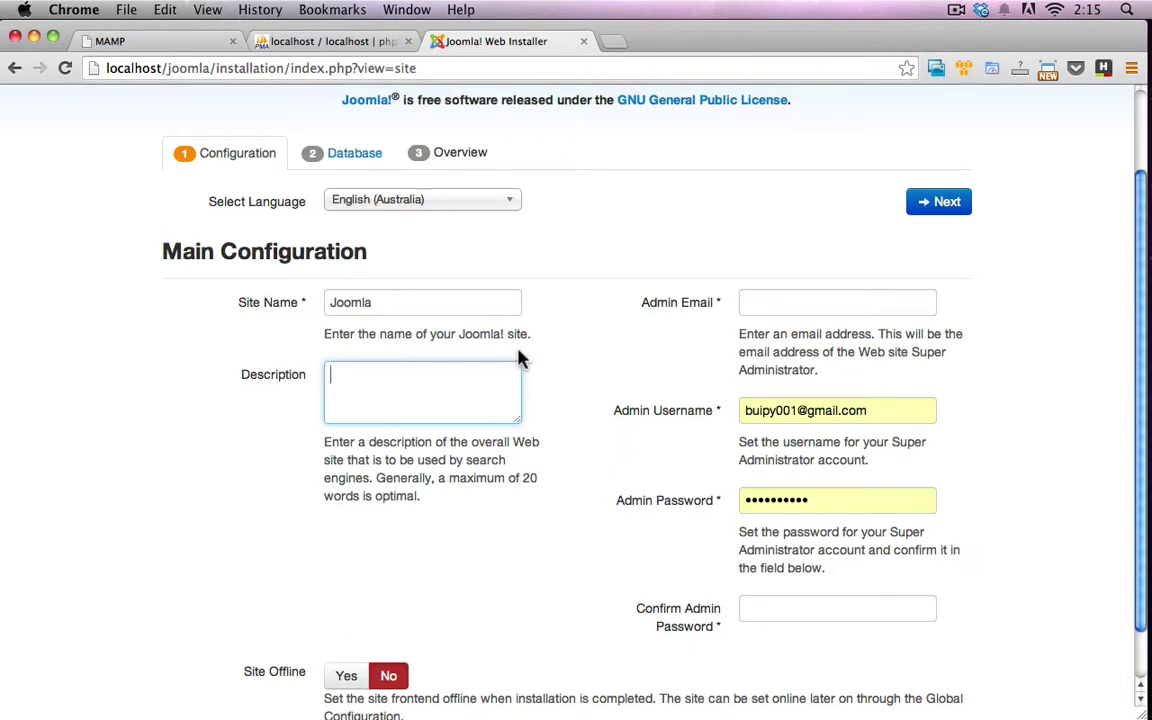
pyautogui.scroll(-2, 688, 350)
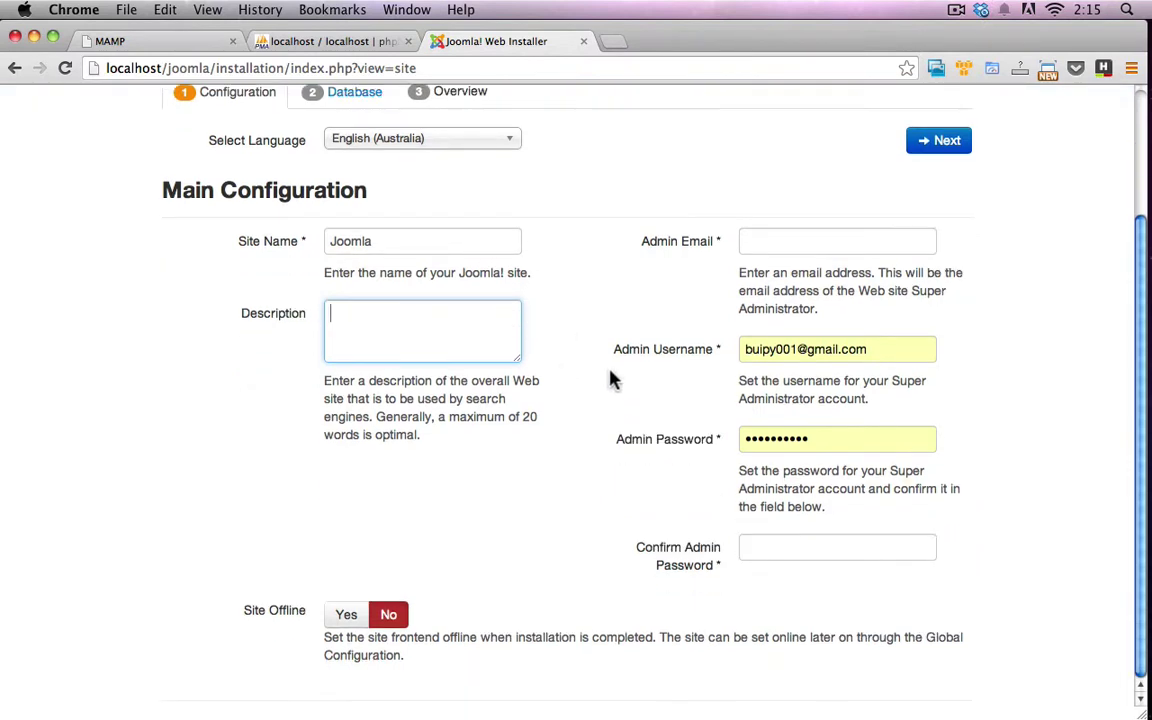
# Paste the admin's e-mail address and set the admin username to admin
pyautogui.click(800, 243)
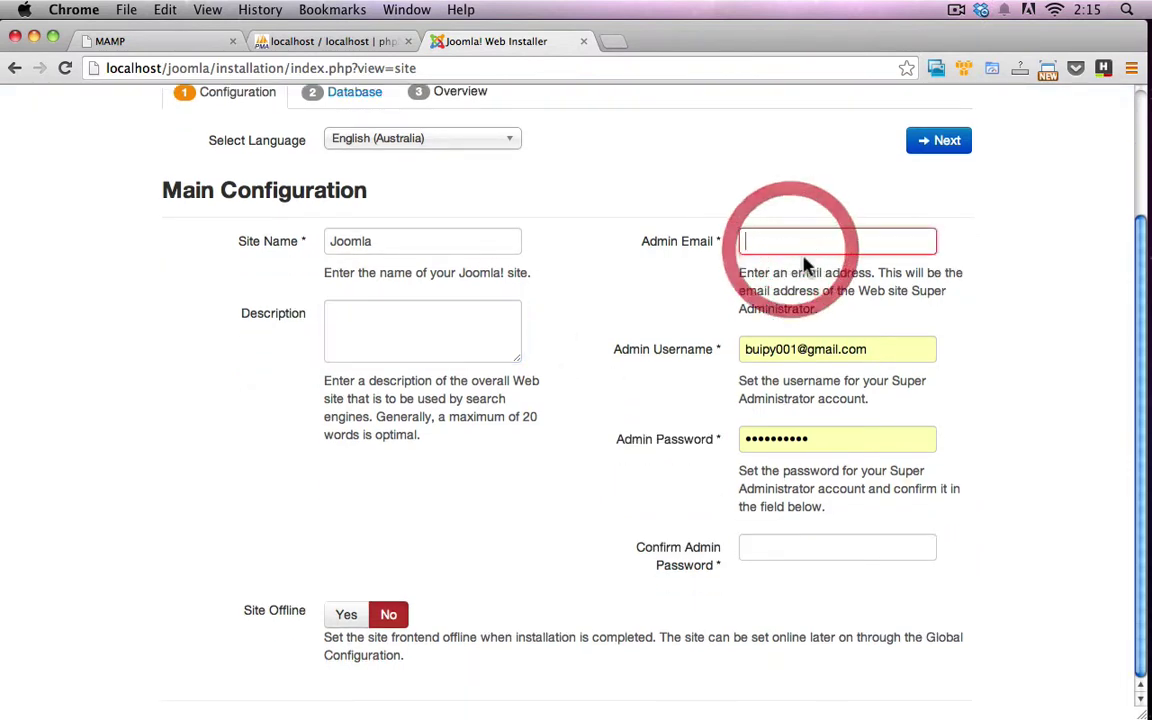
pyautogui.click(805, 347)
pyautogui.press('super+c')
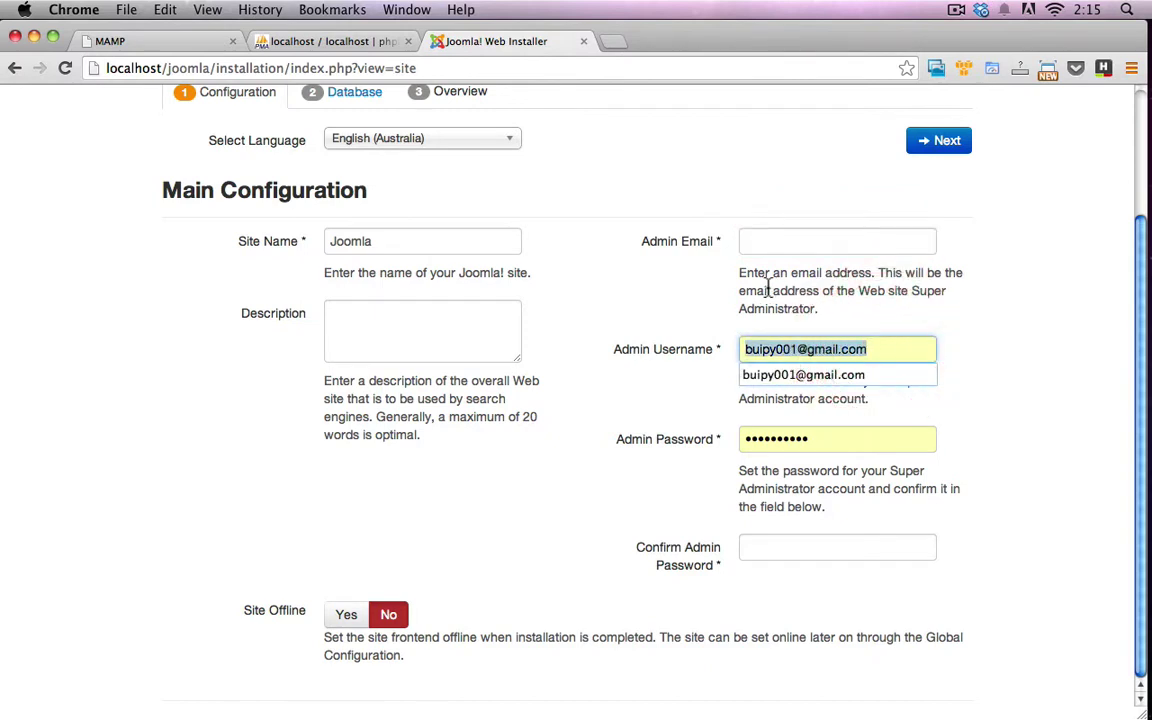
pyautogui.click(779, 248)
pyautogui.press('super+v')
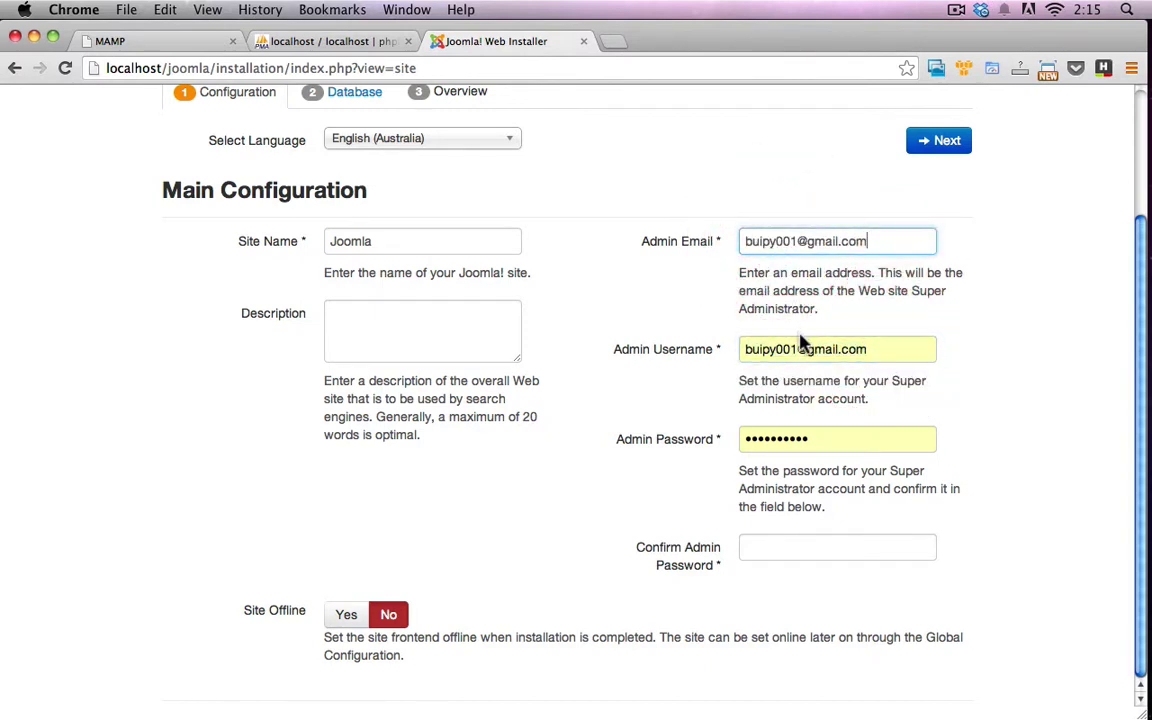
pyautogui.click(800, 349)
pyautogui.write('admin')
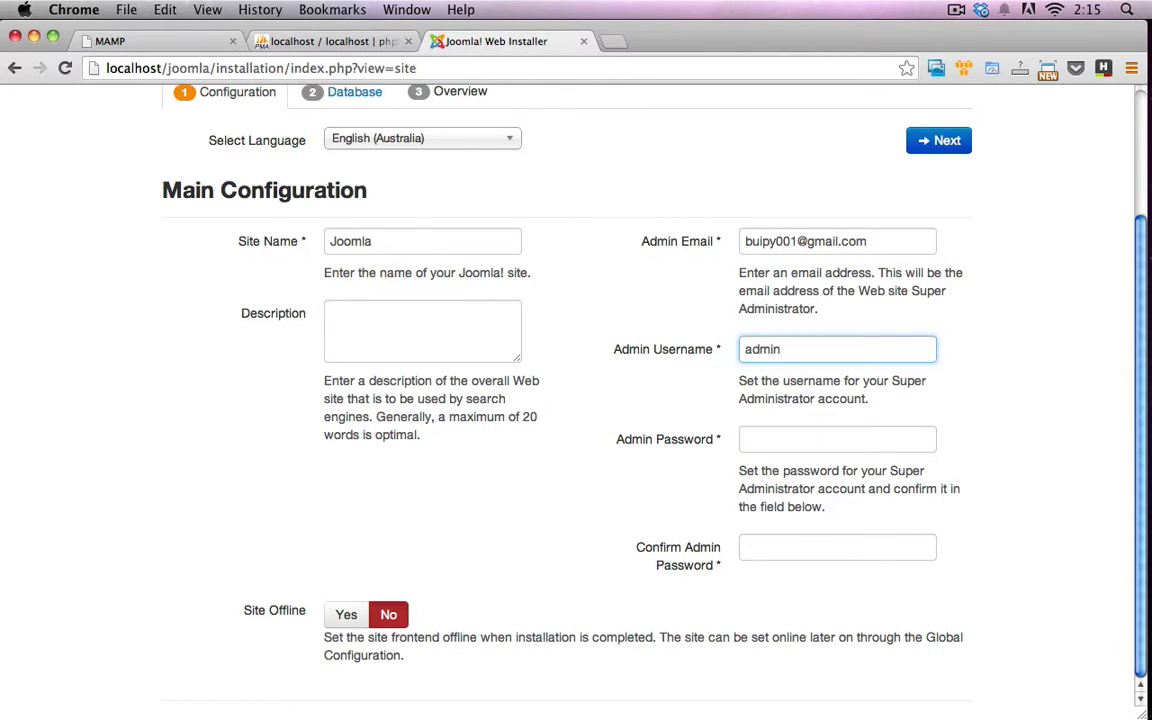
# Enter the admin password and its confirmation, leaving Site Offline on No
pyautogui.click(837, 439)
pyautogui.write('admin')
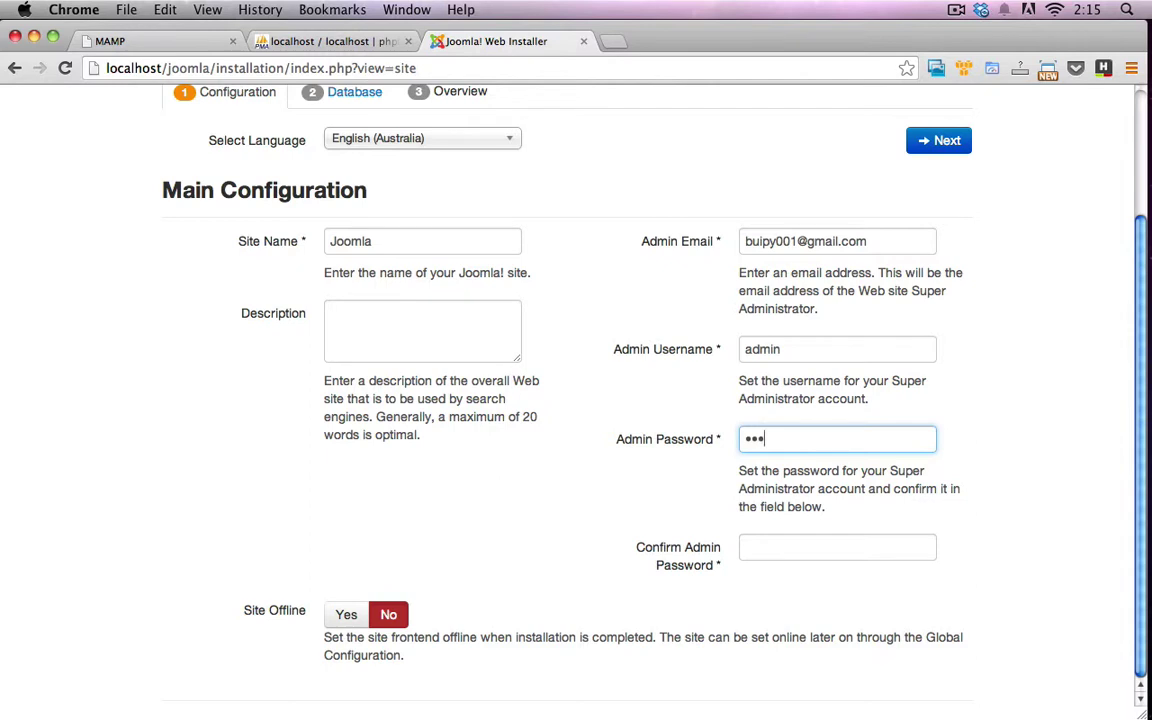
pyautogui.click(837, 547)
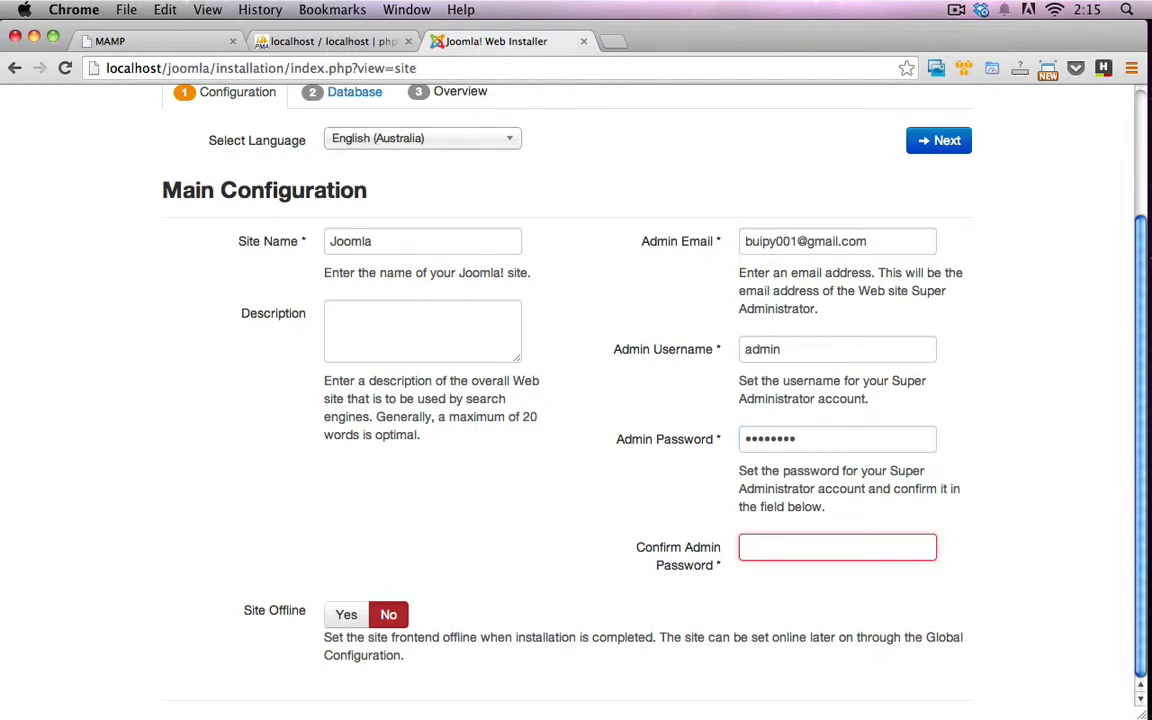
pyautogui.write('a')
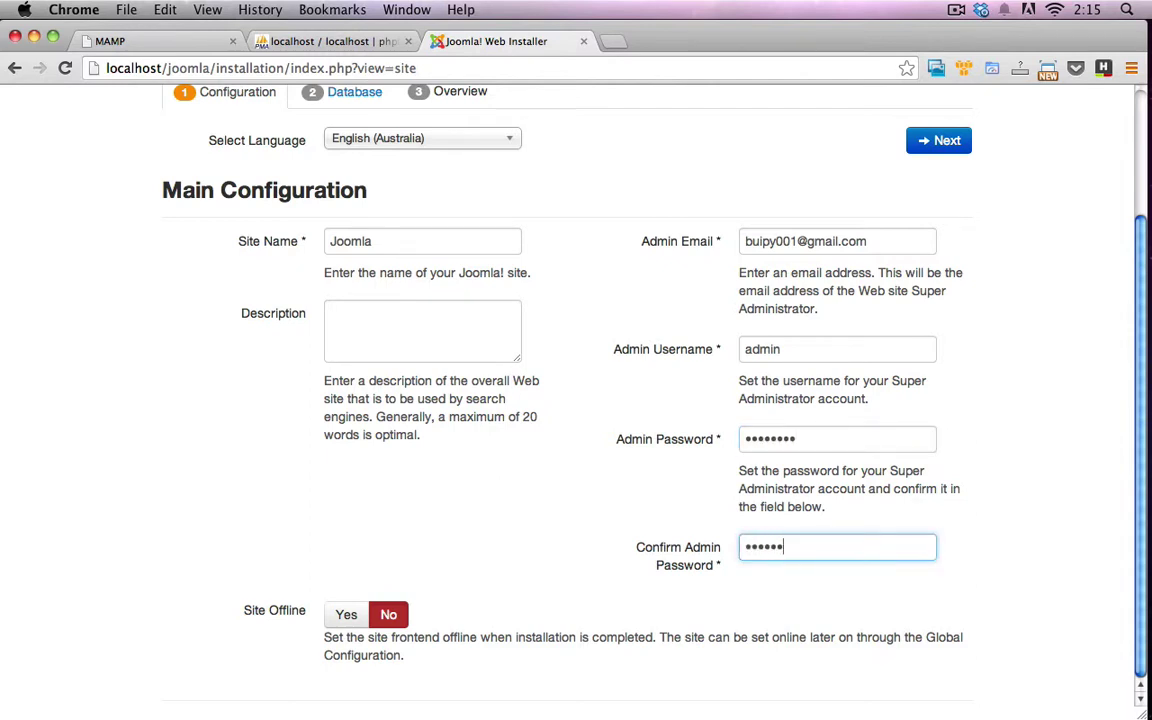
pyautogui.doubleClick(785, 349)
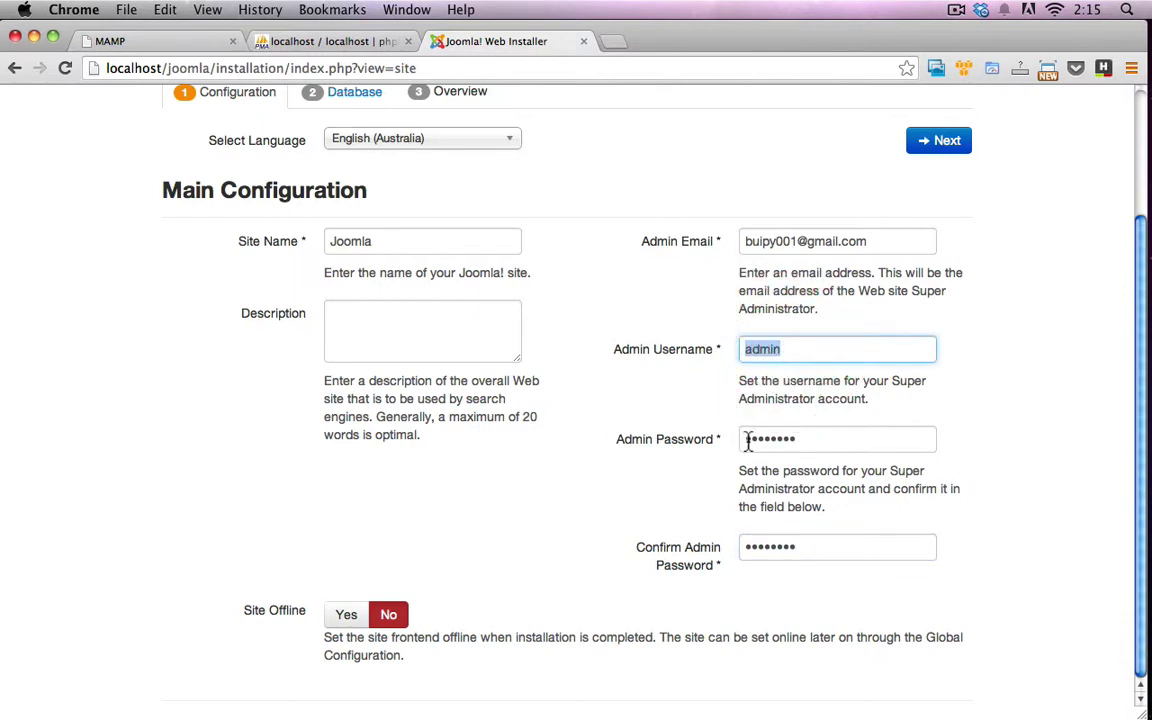
pyautogui.click(604, 568)
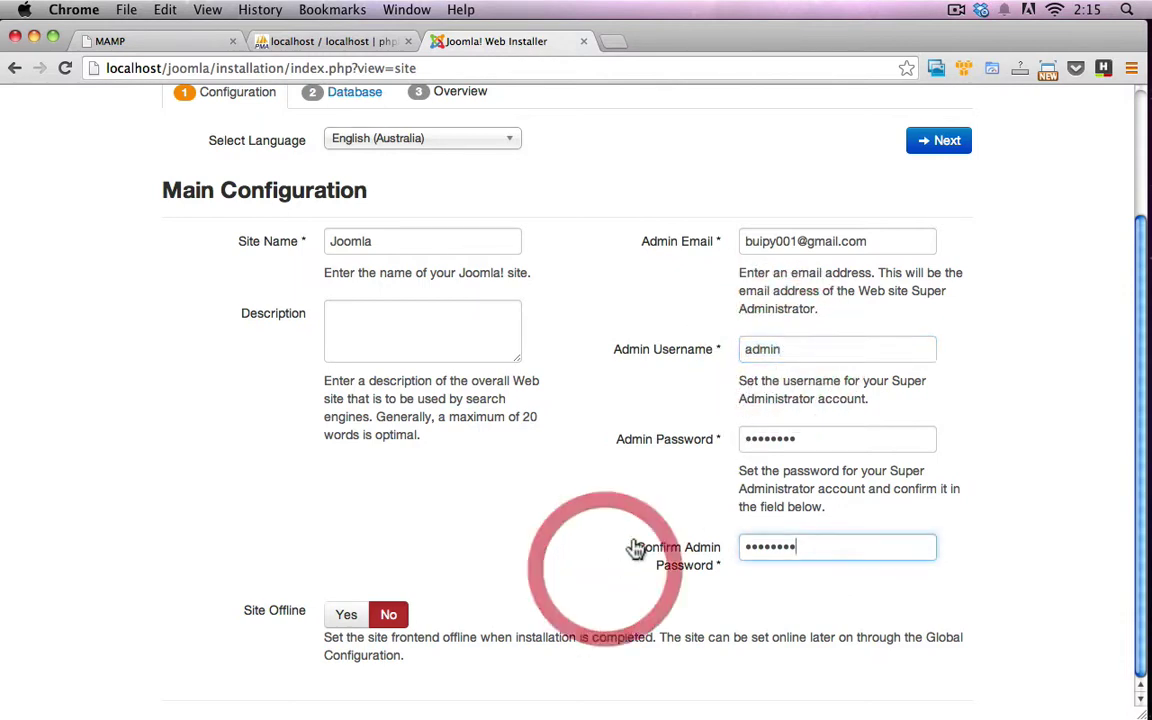
pyautogui.click(588, 527)
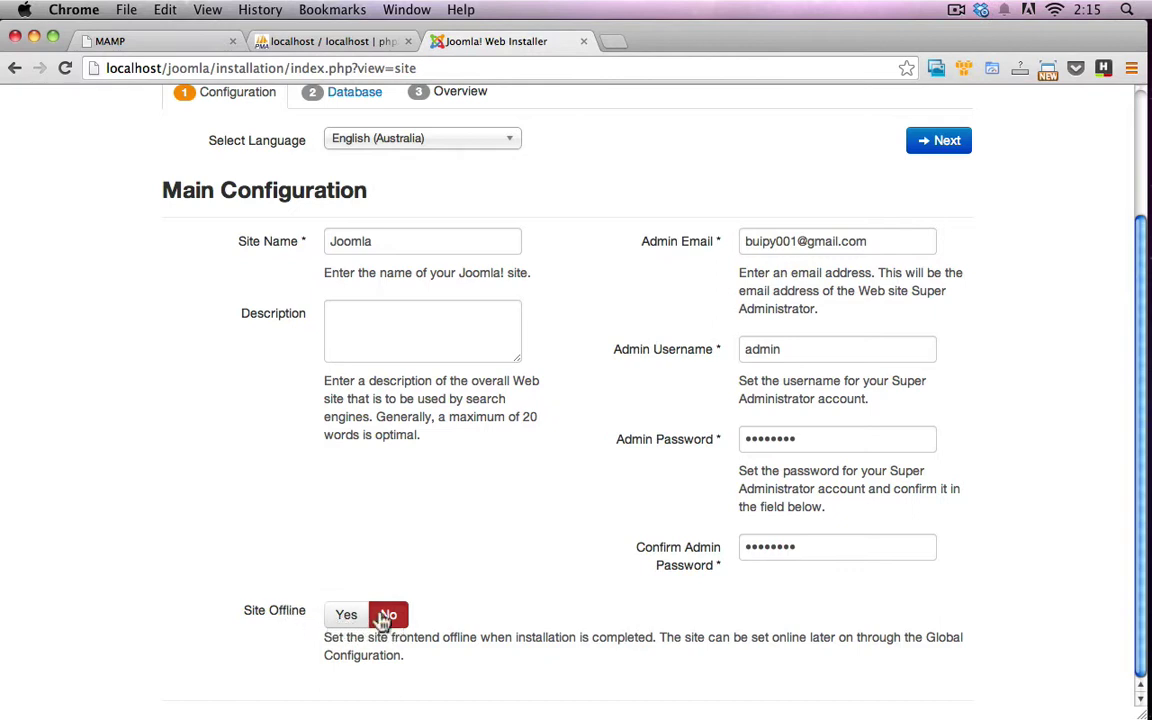
pyautogui.scroll(3, 950, 375)
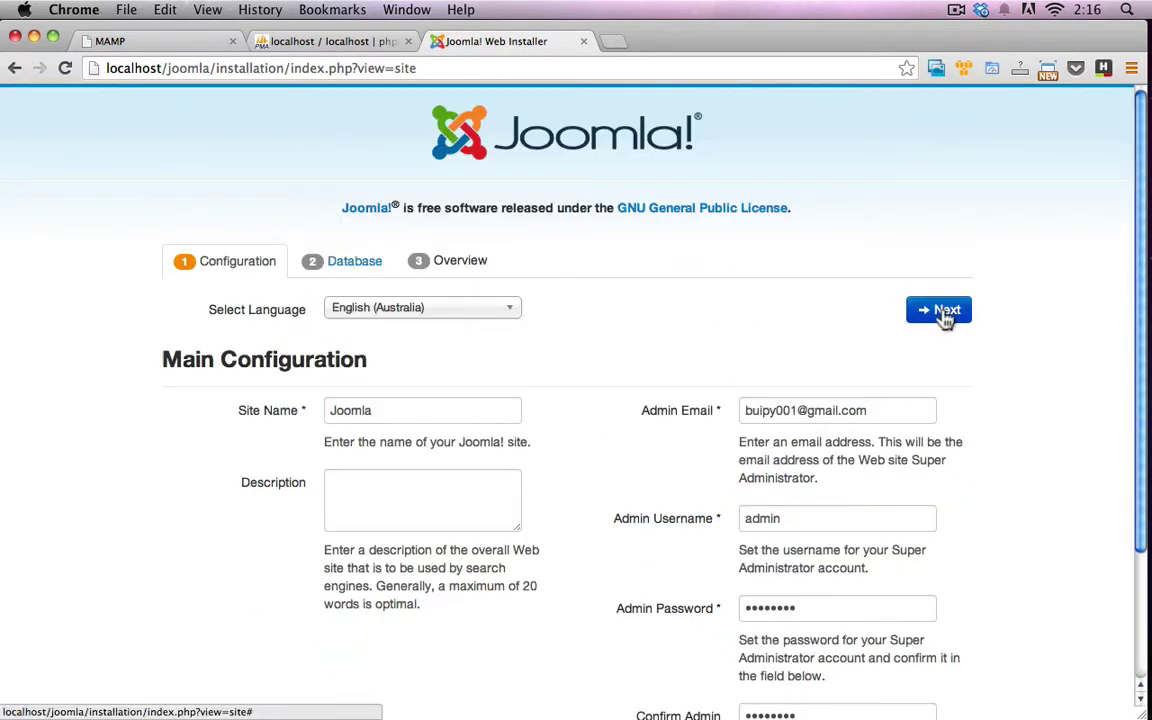
# Advance to Database Configuration, checking MAMP's MySQL connection details alongside
pyautogui.click(945, 312)
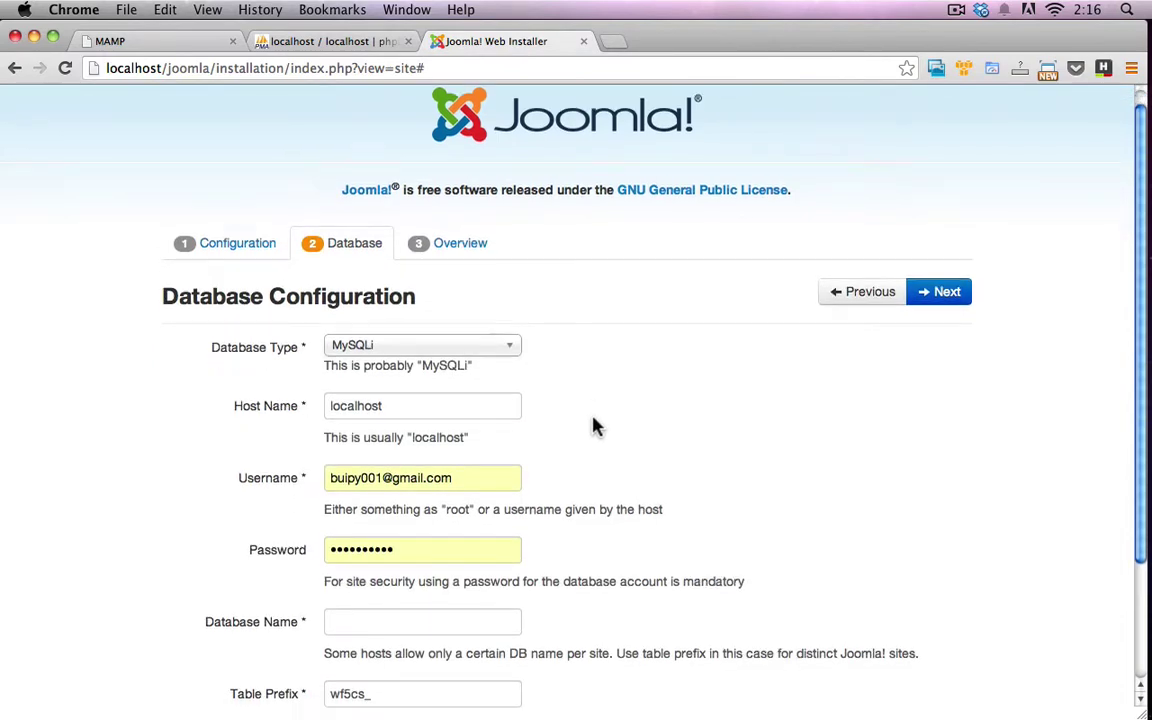
pyautogui.scroll(-2, 596, 424)
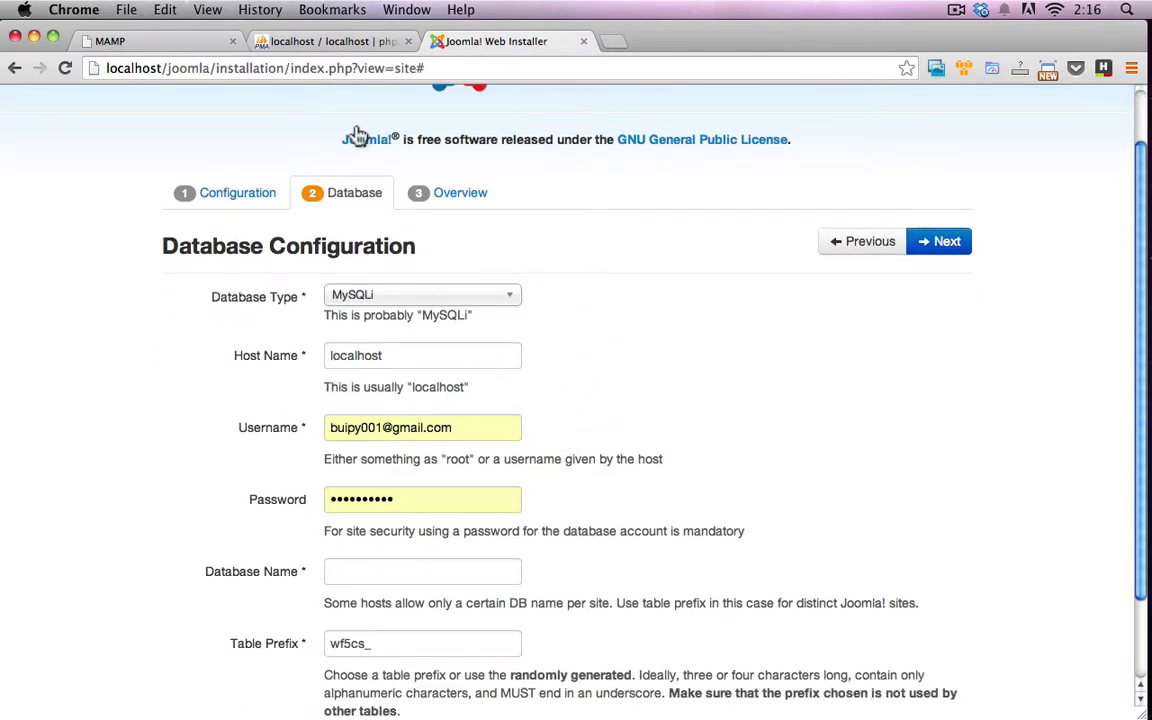
pyautogui.click(150, 41)
pyautogui.scroll(-4, 283, 283)
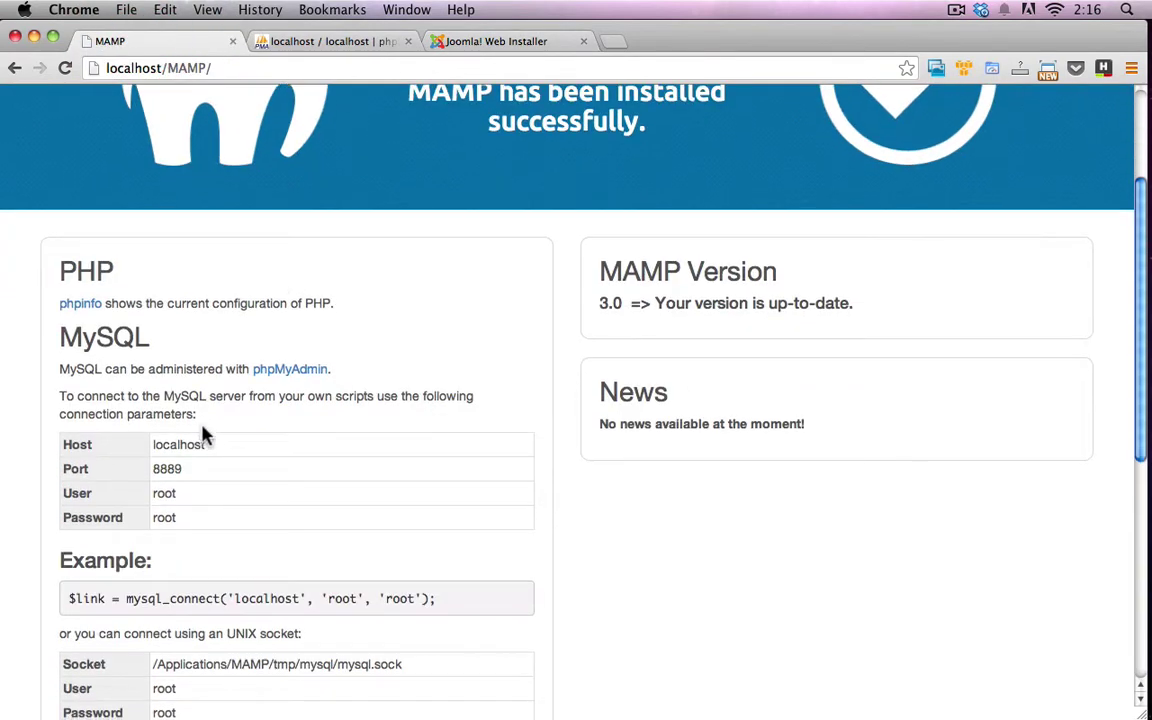
pyautogui.click(490, 41)
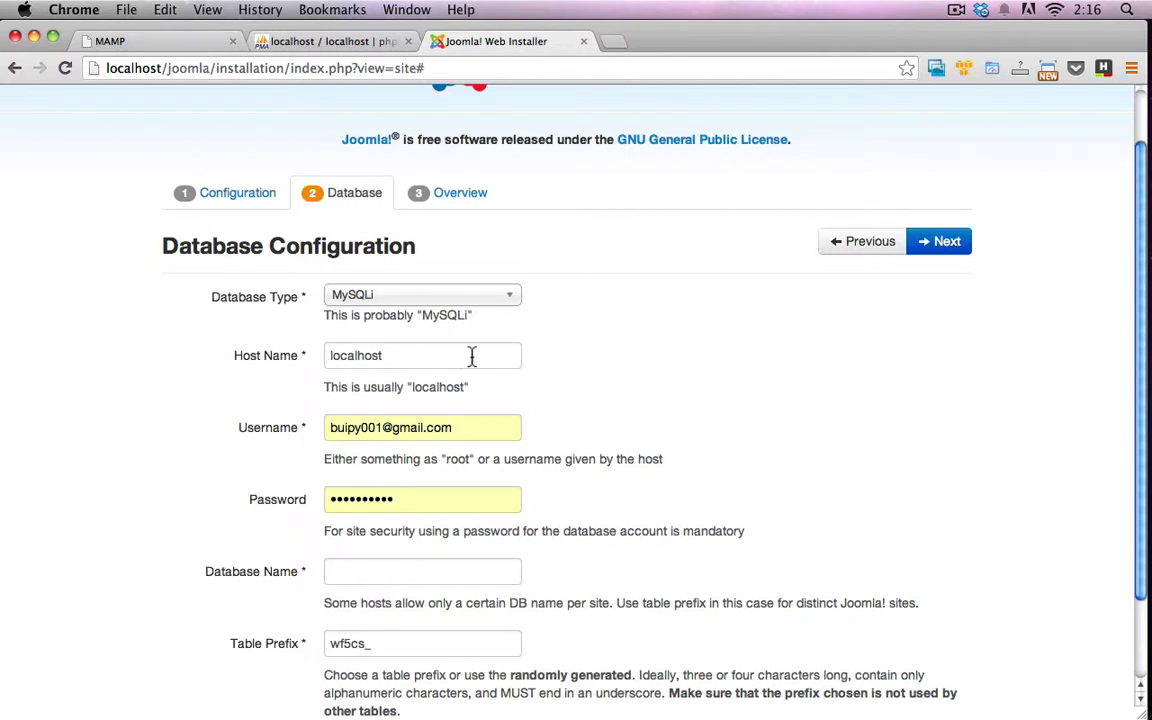
# Keep MySQLi selected as the database type
pyautogui.scroll(-1, 510, 320)
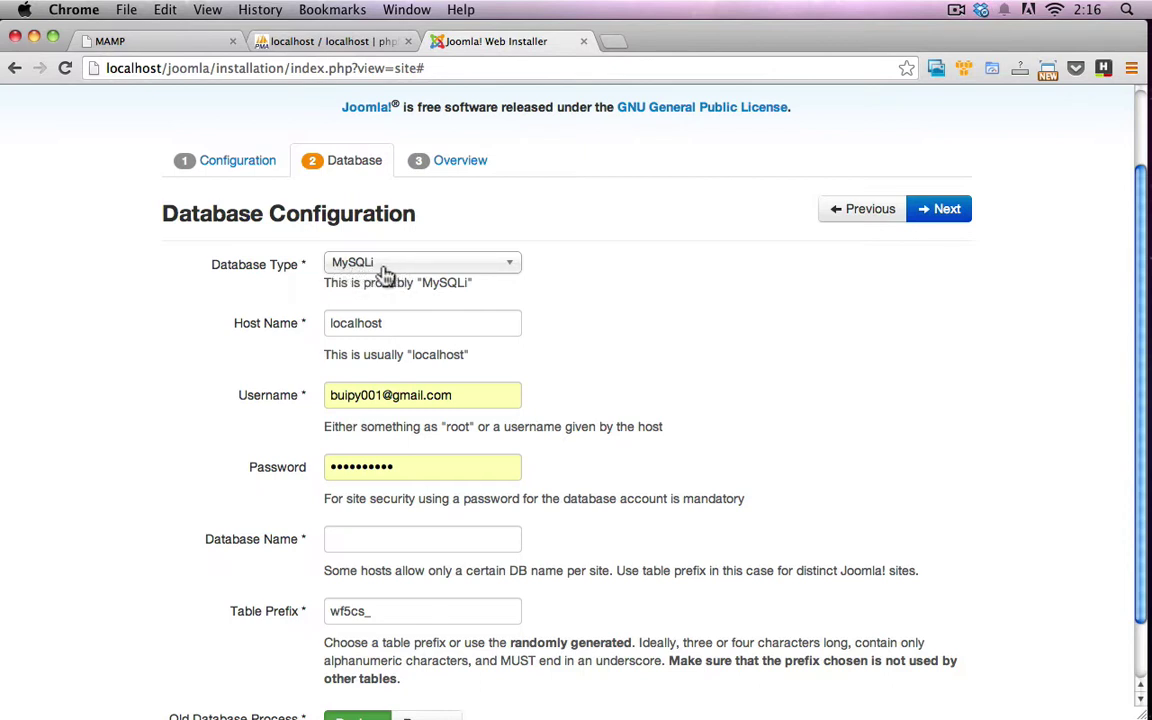
pyautogui.click(366, 266)
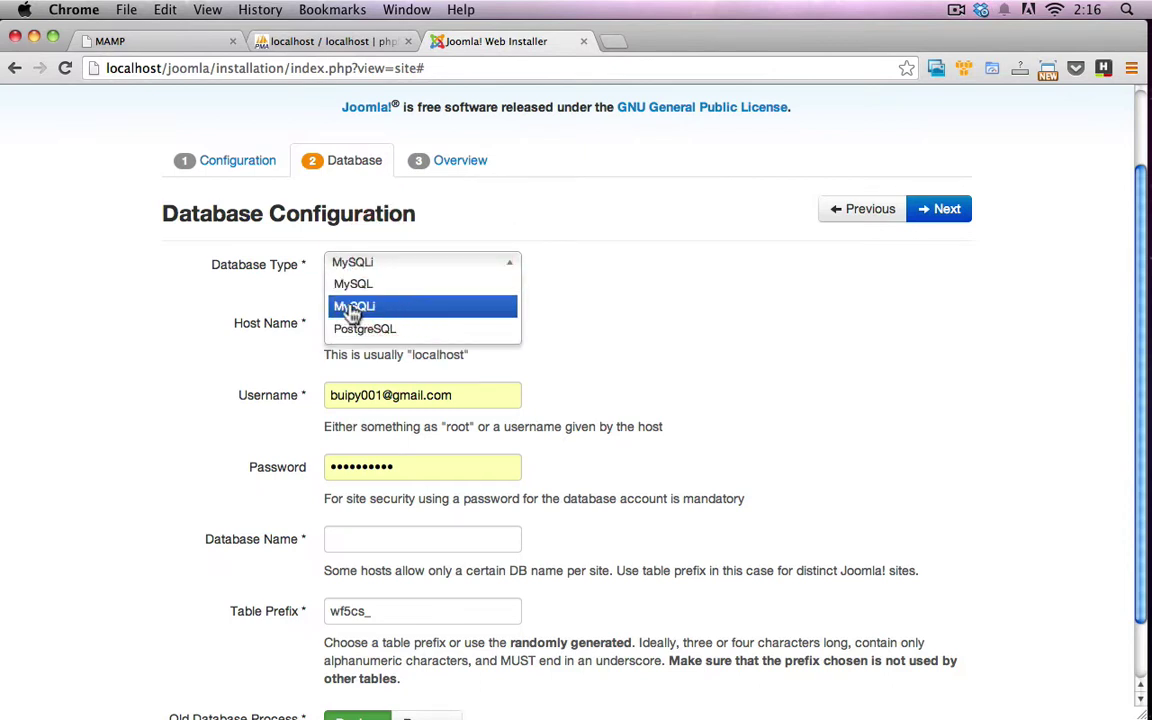
pyautogui.click(404, 312)
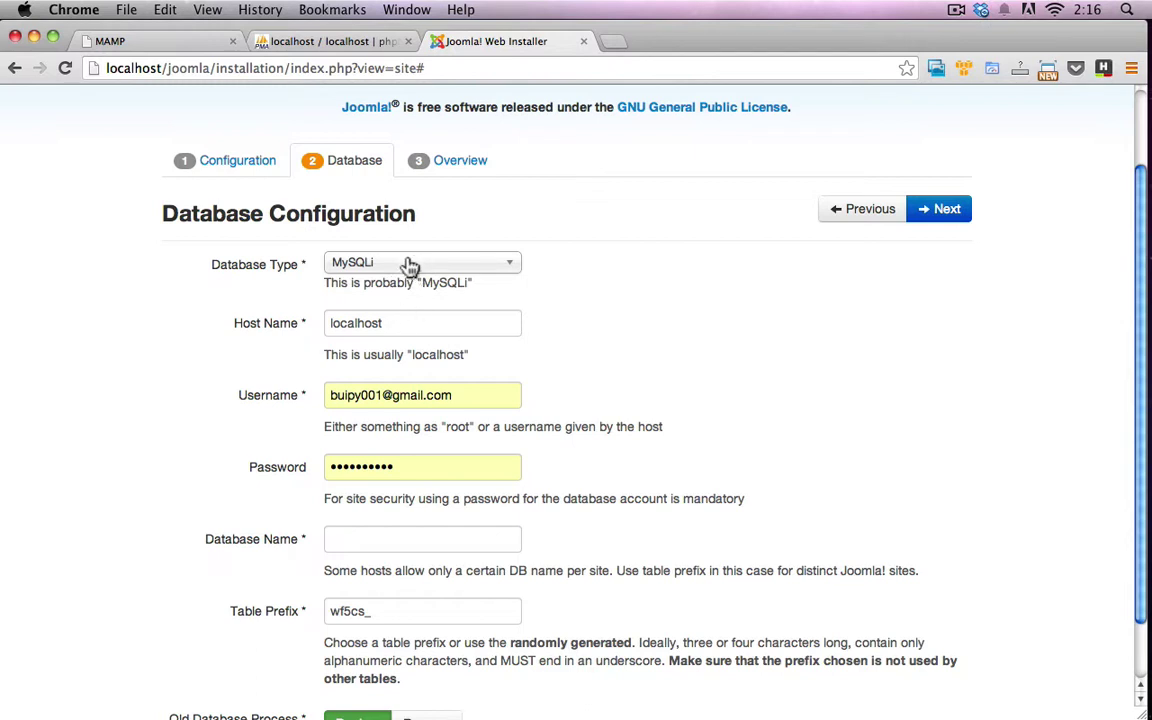
pyautogui.scroll(-1, 512, 311)
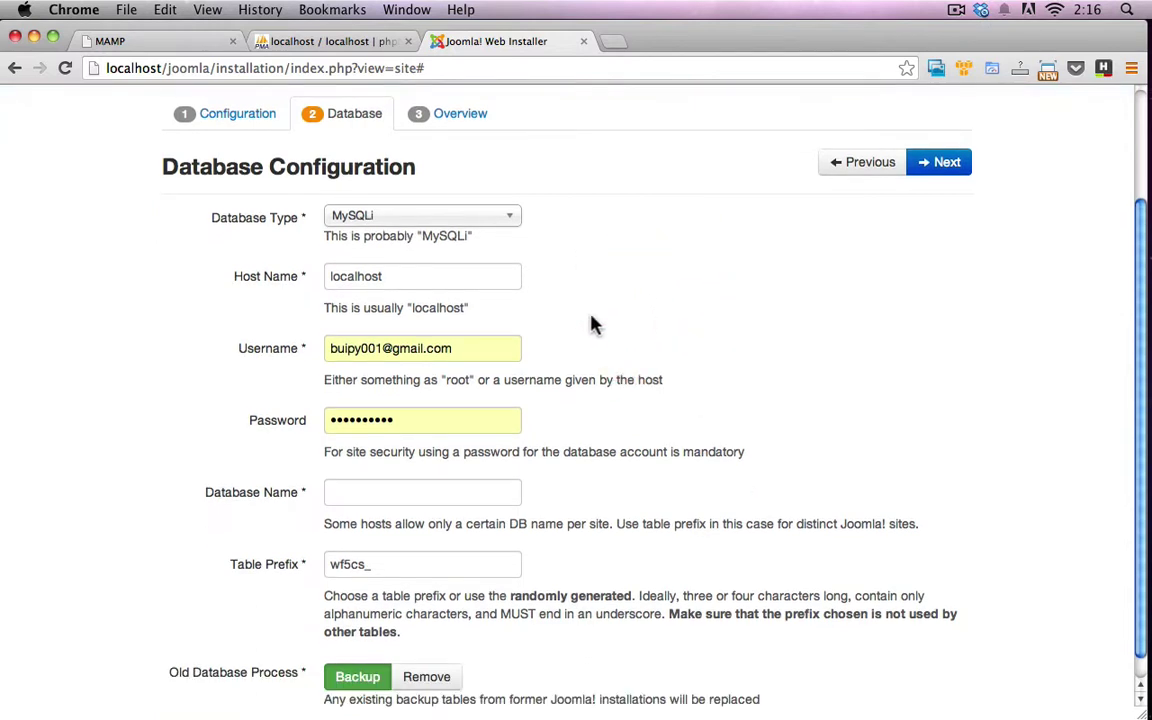
# Keep host localhost, replace the username with root and enter the database password
pyautogui.click(410, 278)
pyautogui.click(582, 310)
pyautogui.scroll(-1, 578, 310)
pyautogui.tripleClick(477, 332)
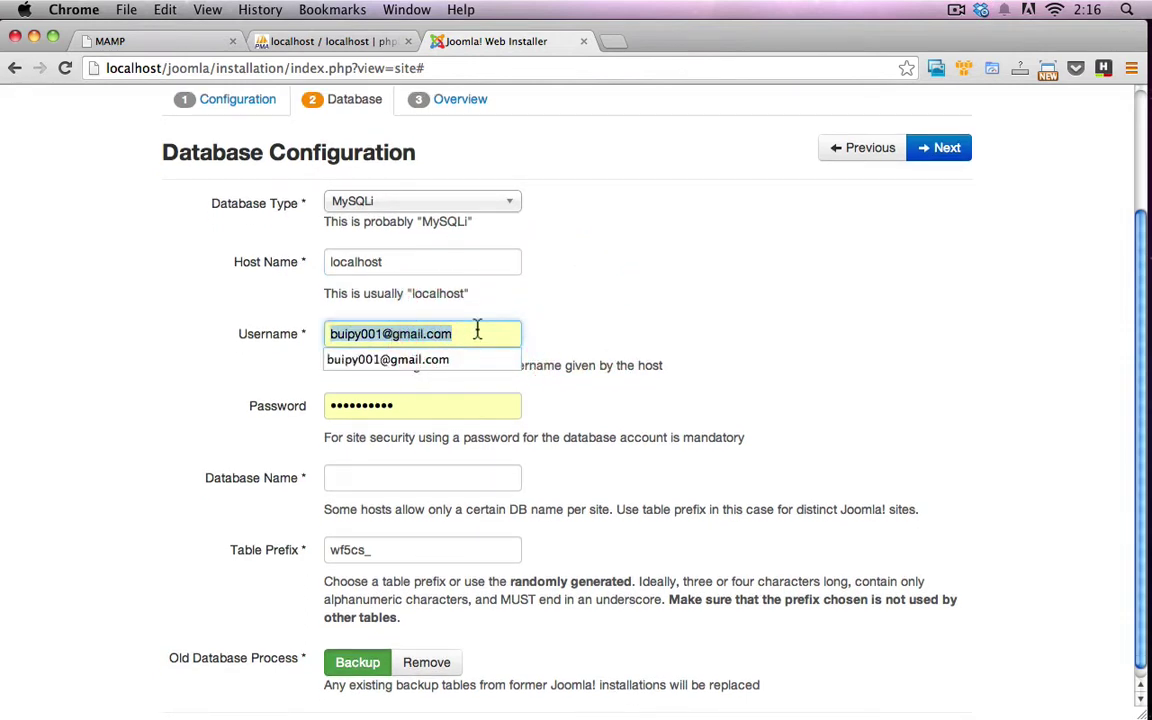
pyautogui.write('root')
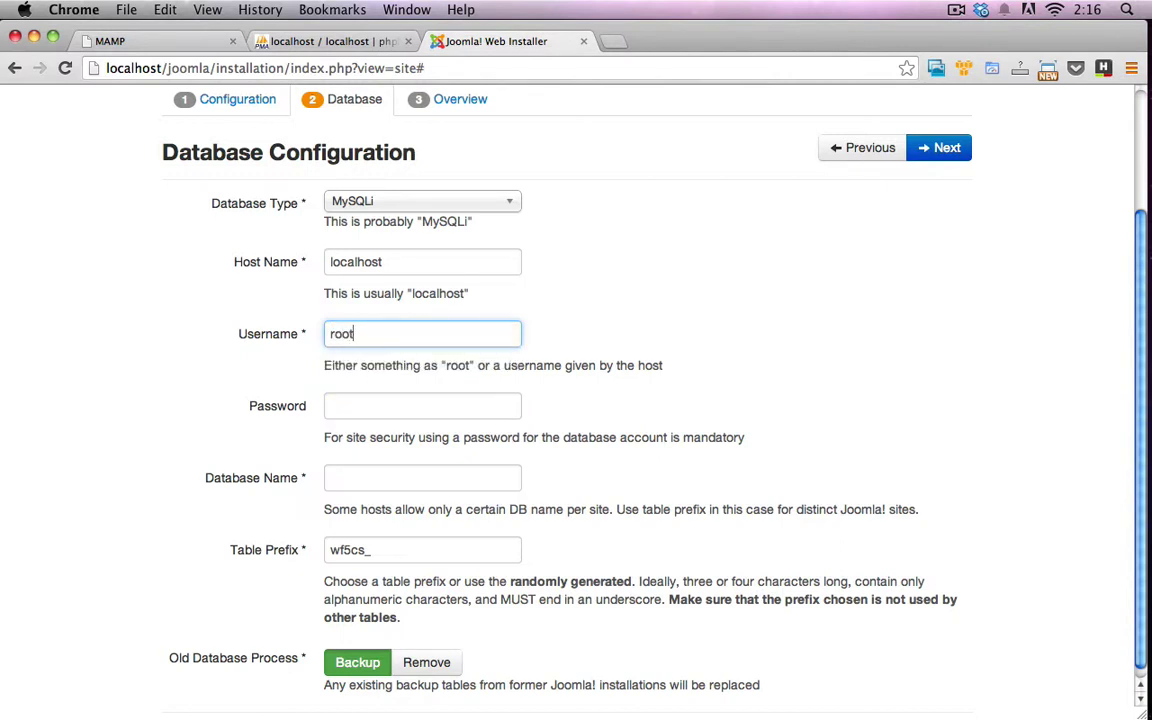
pyautogui.press('Tab')
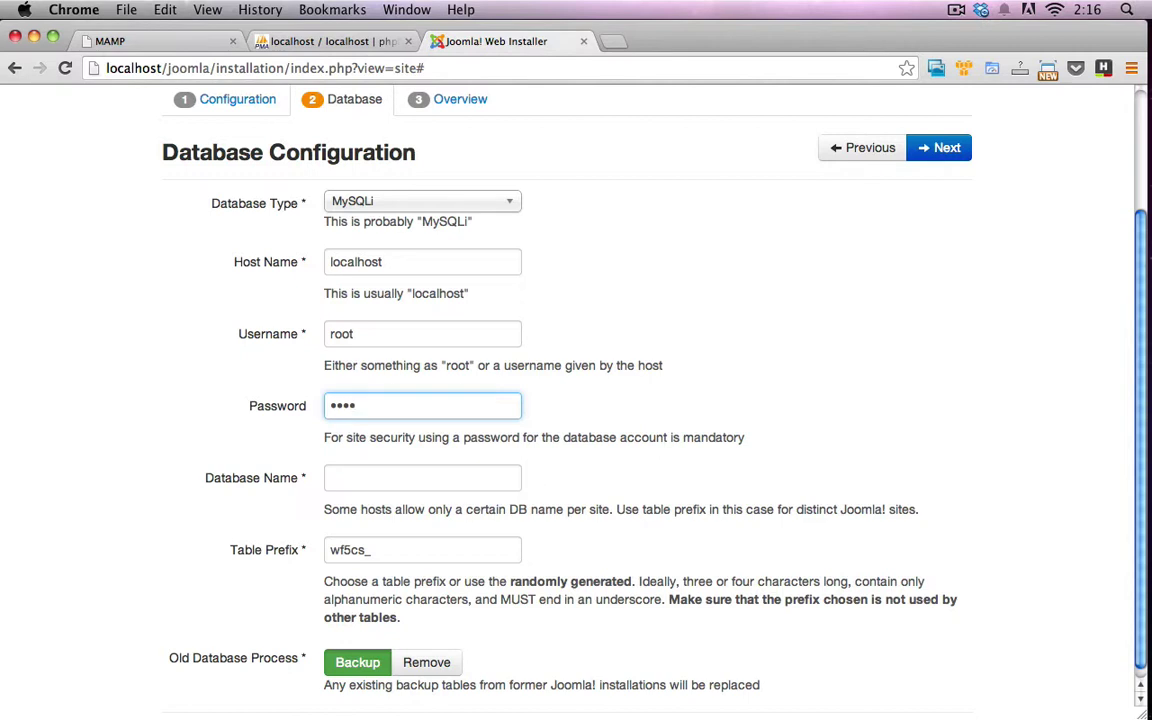
pyautogui.scroll(-1, 440, 380)
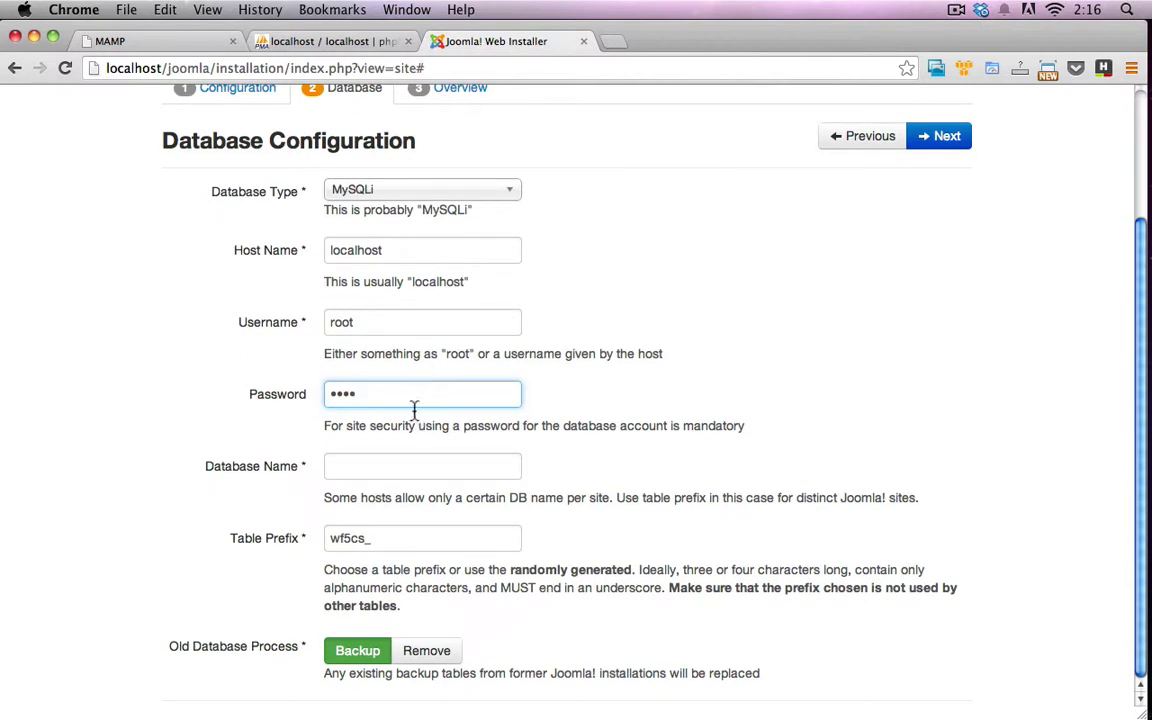
# Verify the database name in phpMyAdmin and enter joomla as Database Name
pyautogui.click(353, 466)
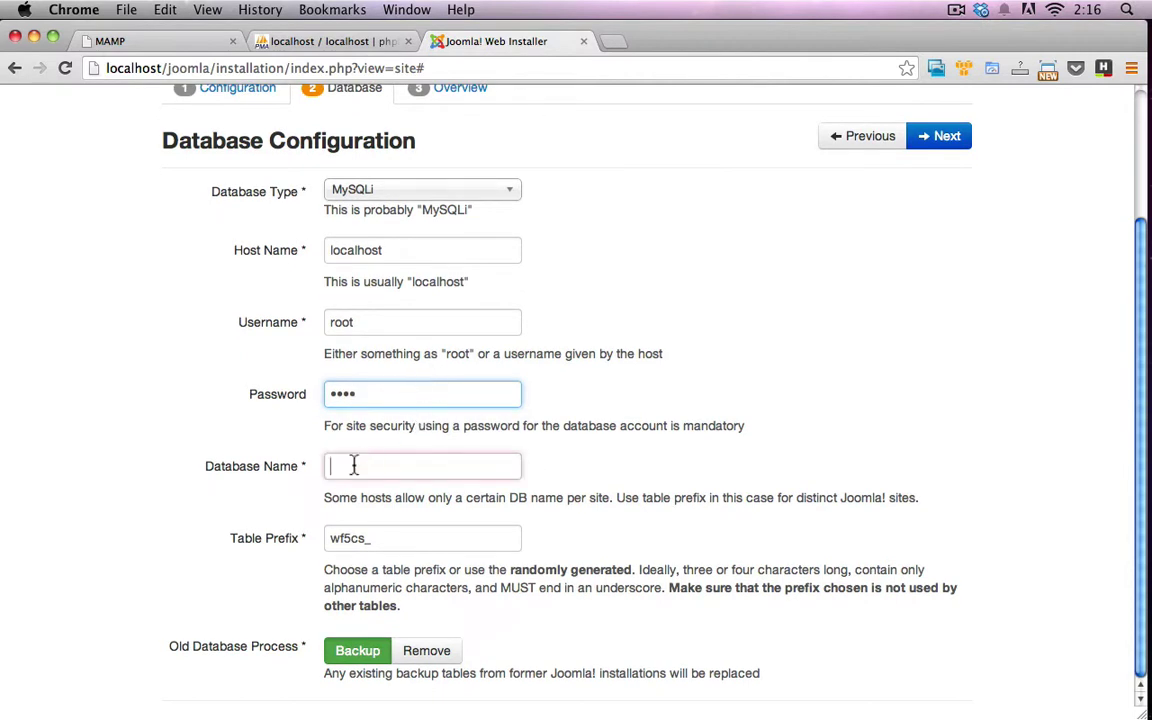
pyautogui.click(338, 43)
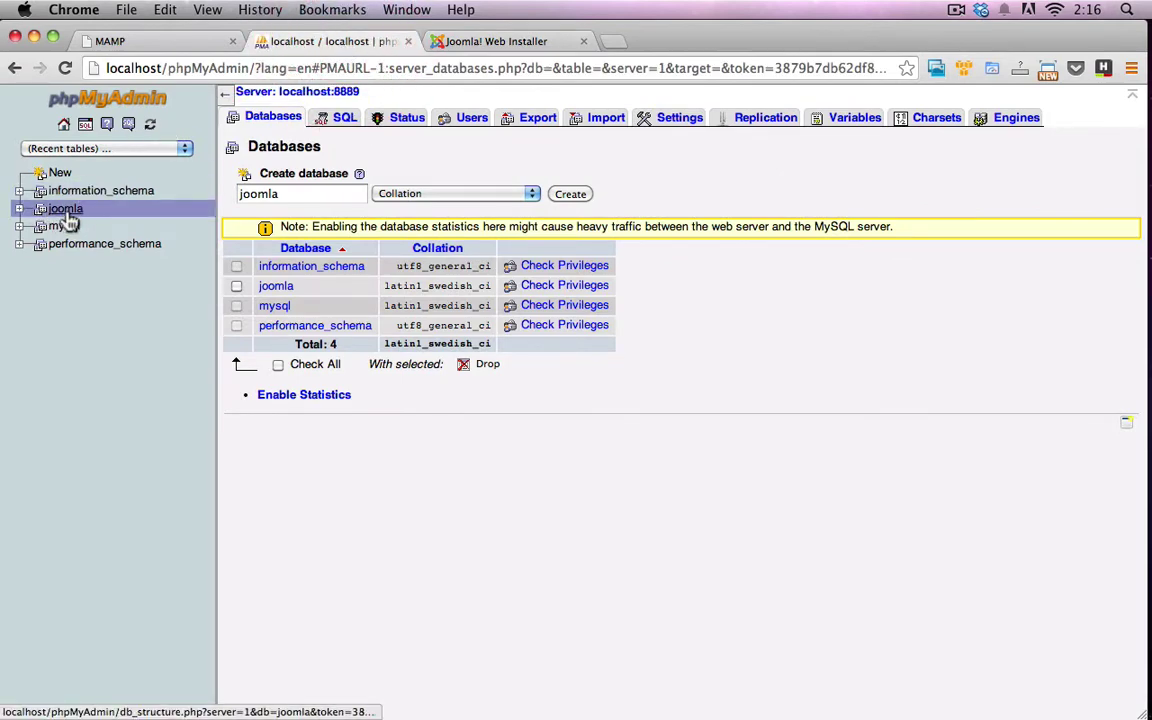
pyautogui.click(480, 41)
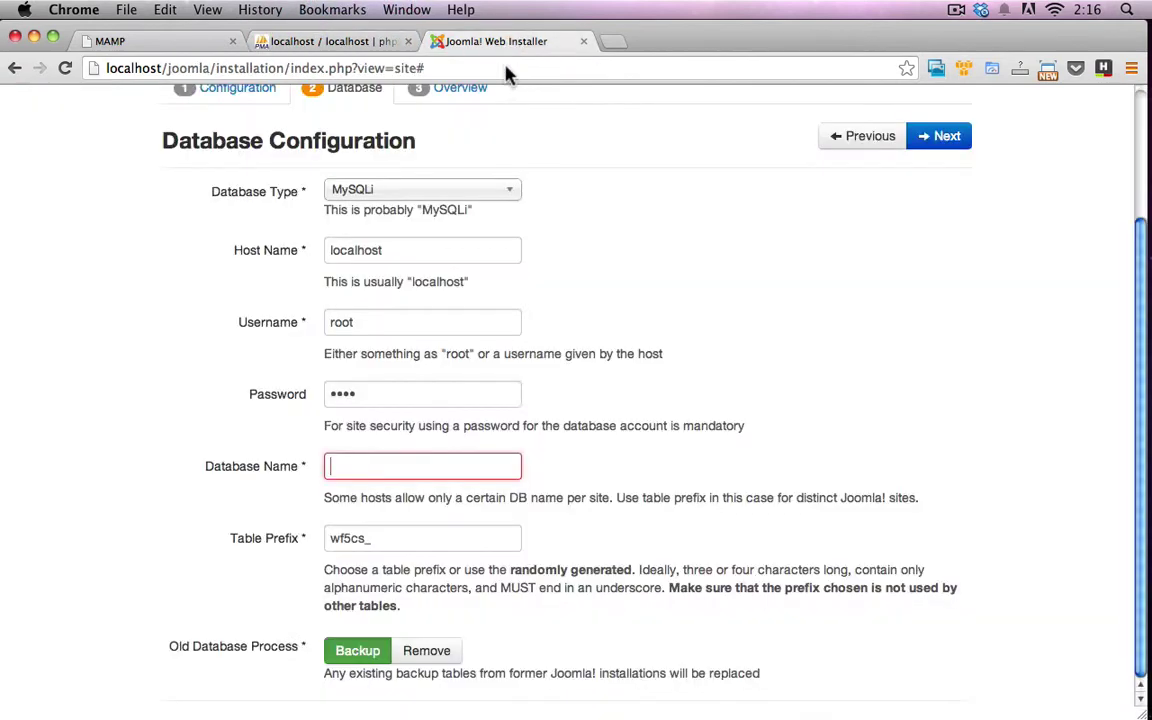
pyautogui.click(403, 462)
pyautogui.write('joomla')
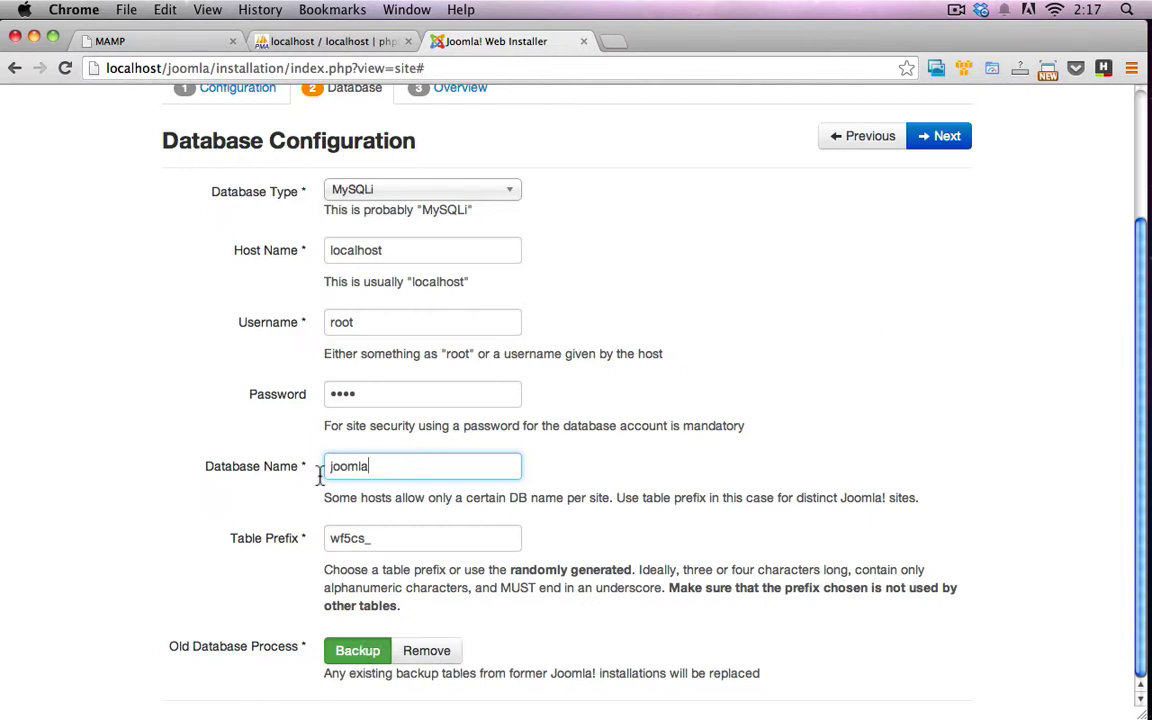
# Continue to the Overview step and pick Blog English (GB) Sample Data
pyautogui.click(952, 142)
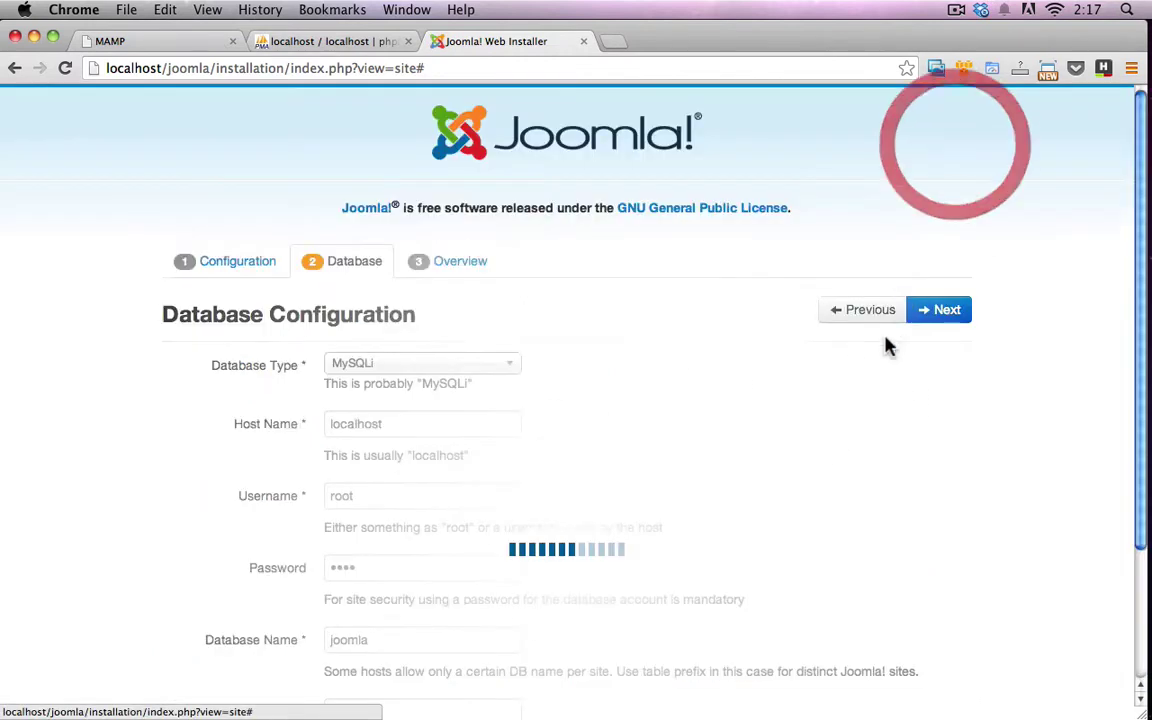
pyautogui.scroll(-3, 855, 403)
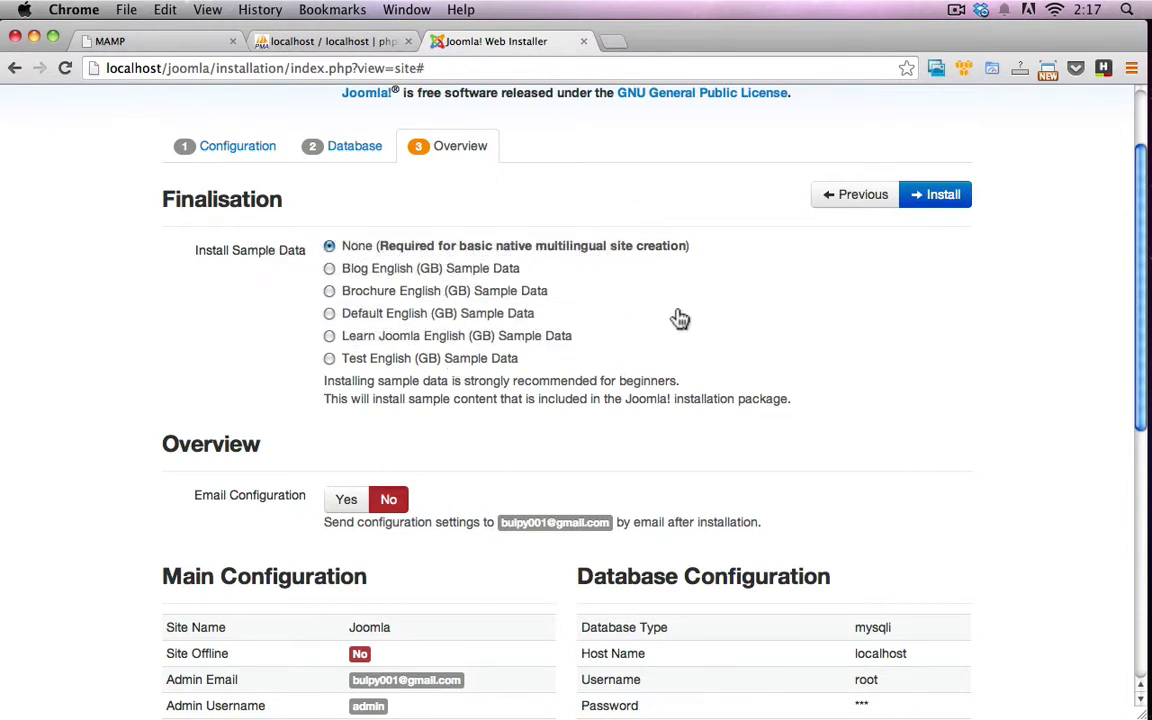
pyautogui.click(329, 268)
# Scroll through the Pre-Installation Check list, highlighting the required PHP version 5.3.1
pyautogui.scroll(-1, 590, 450)
pyautogui.scroll(-1, 613, 479)
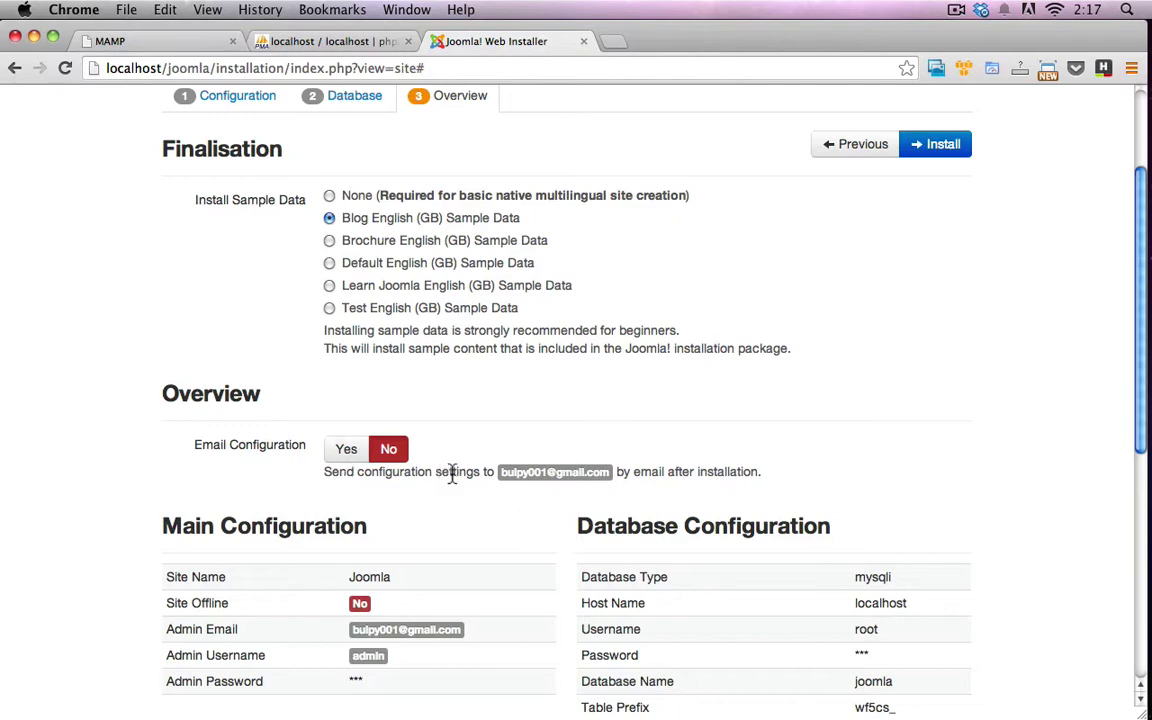
pyautogui.scroll(-1, 460, 484)
pyautogui.scroll(-3, 470, 512)
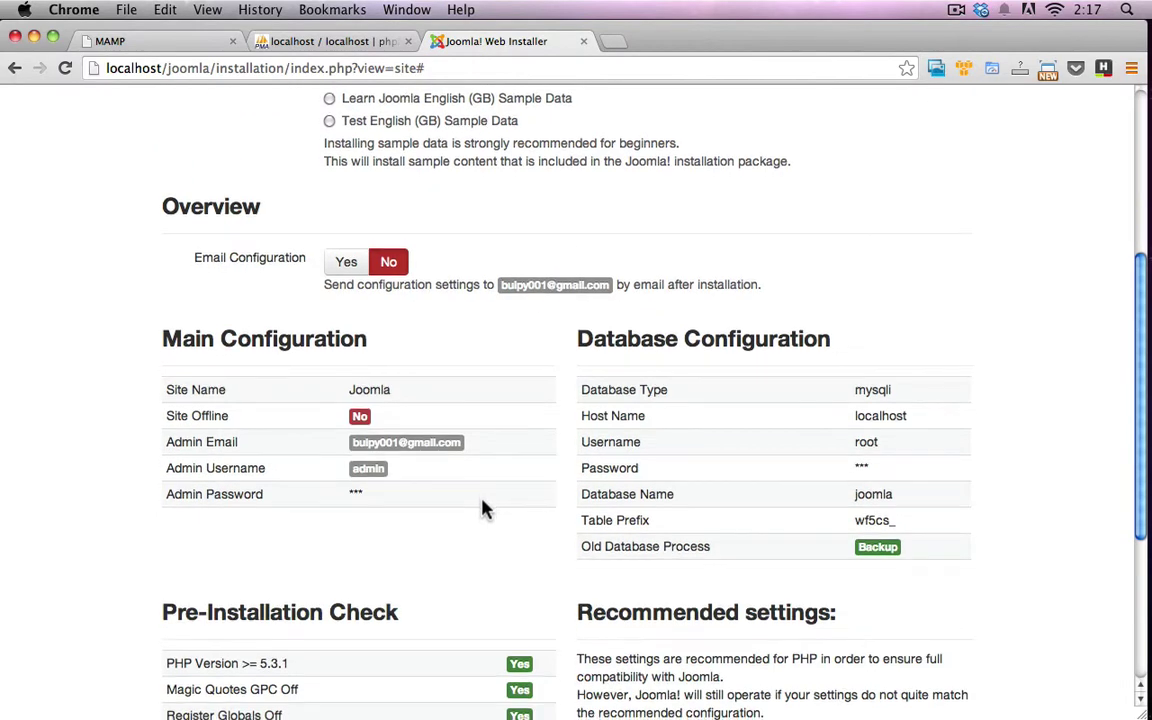
pyautogui.scroll(-3, 425, 468)
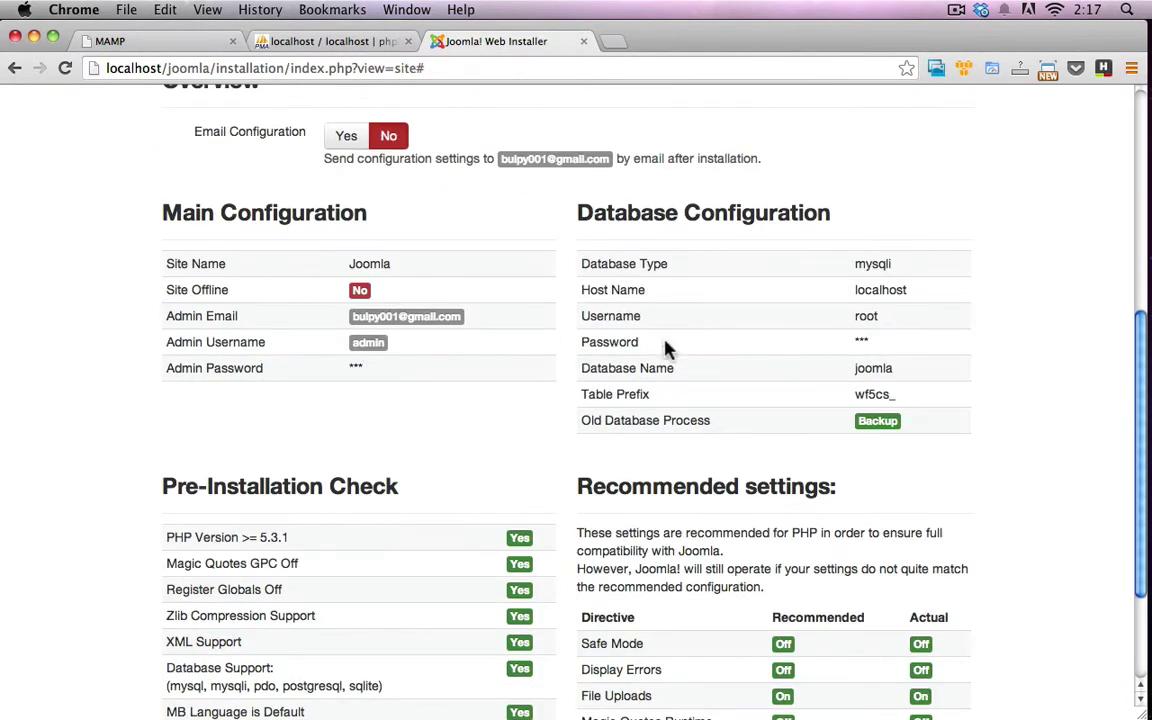
pyautogui.scroll(-1, 784, 375)
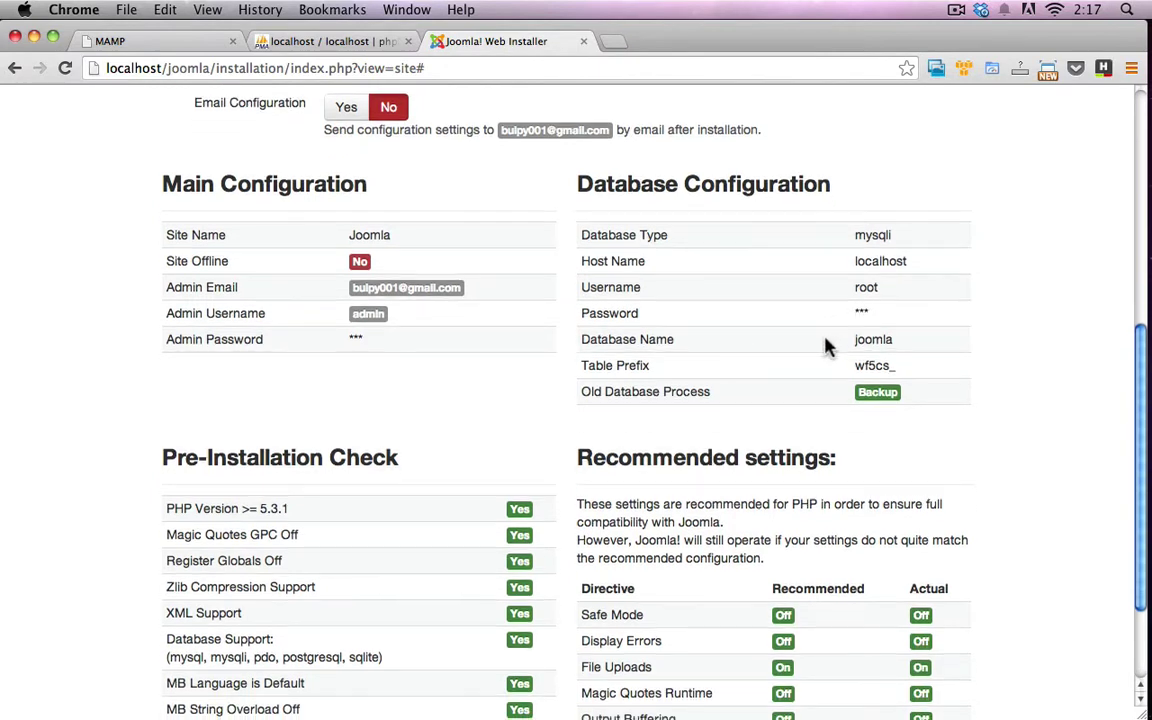
pyautogui.scroll(-3, 826, 345)
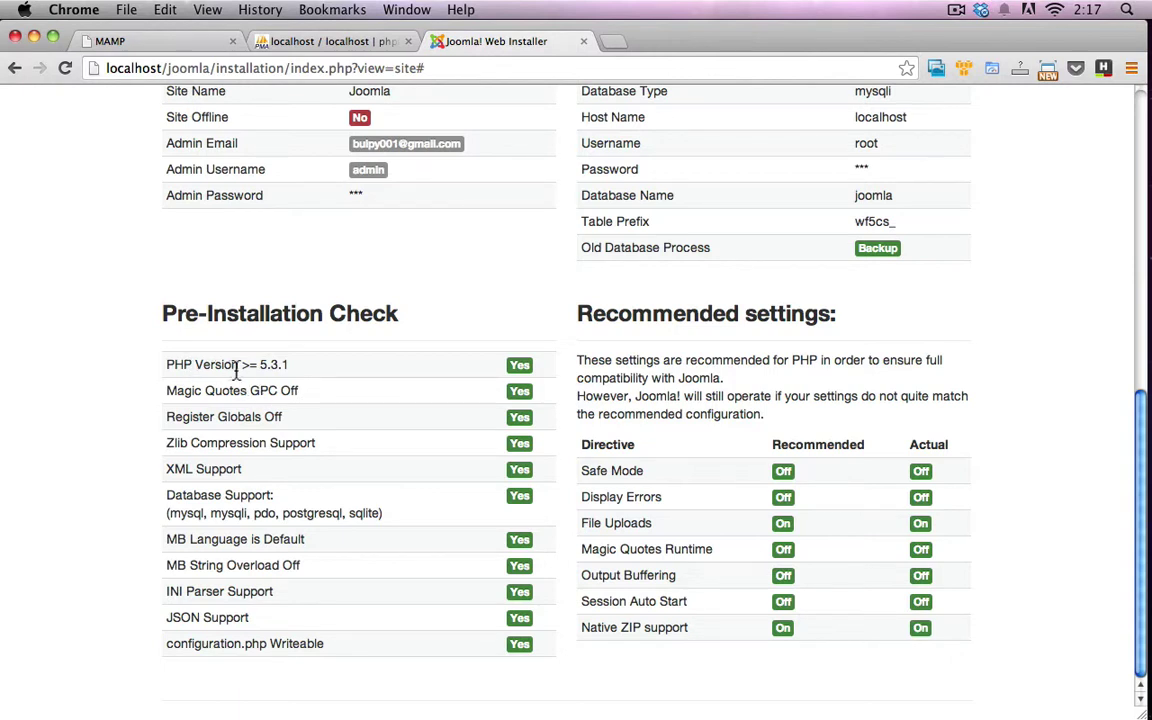
pyautogui.moveTo(258, 365); pyautogui.dragTo(290, 372)
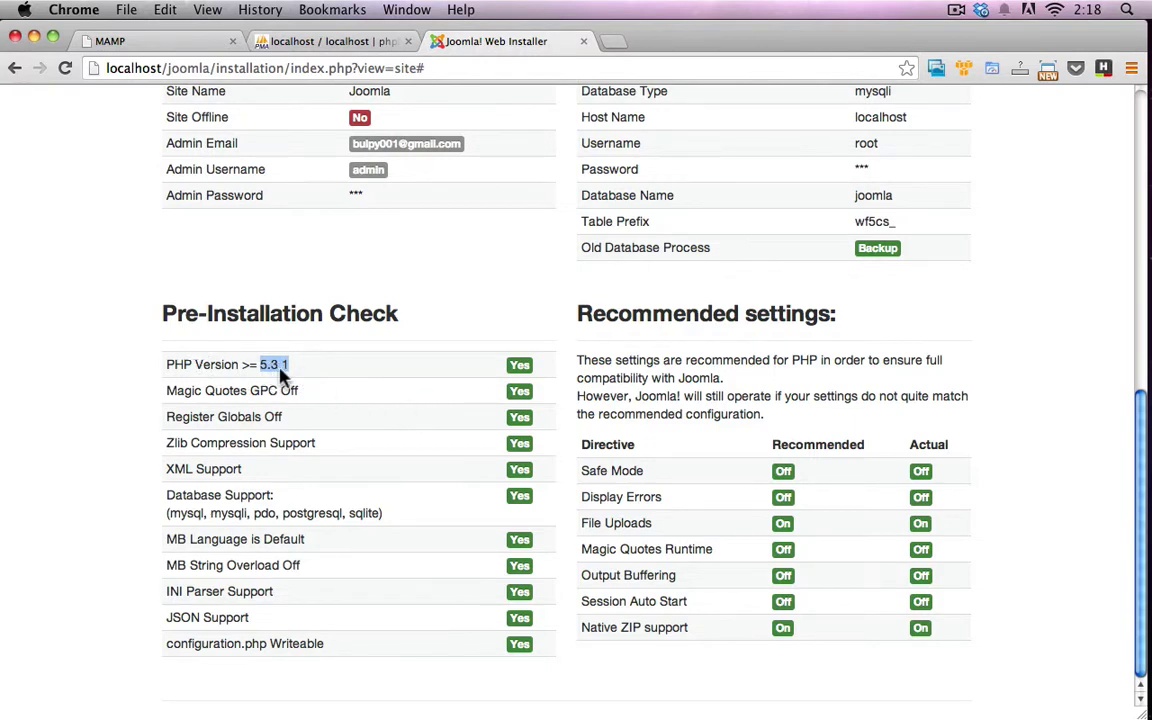
pyautogui.scroll(10, 530, 417)
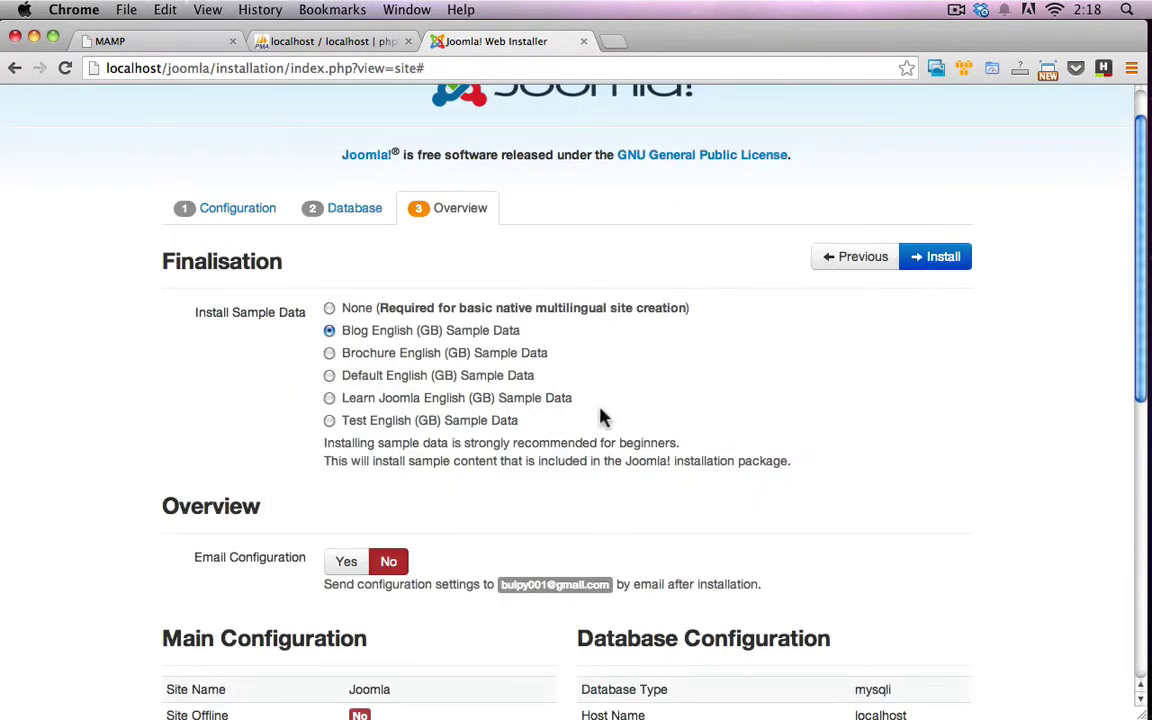
pyautogui.scroll(-10, 600, 416)
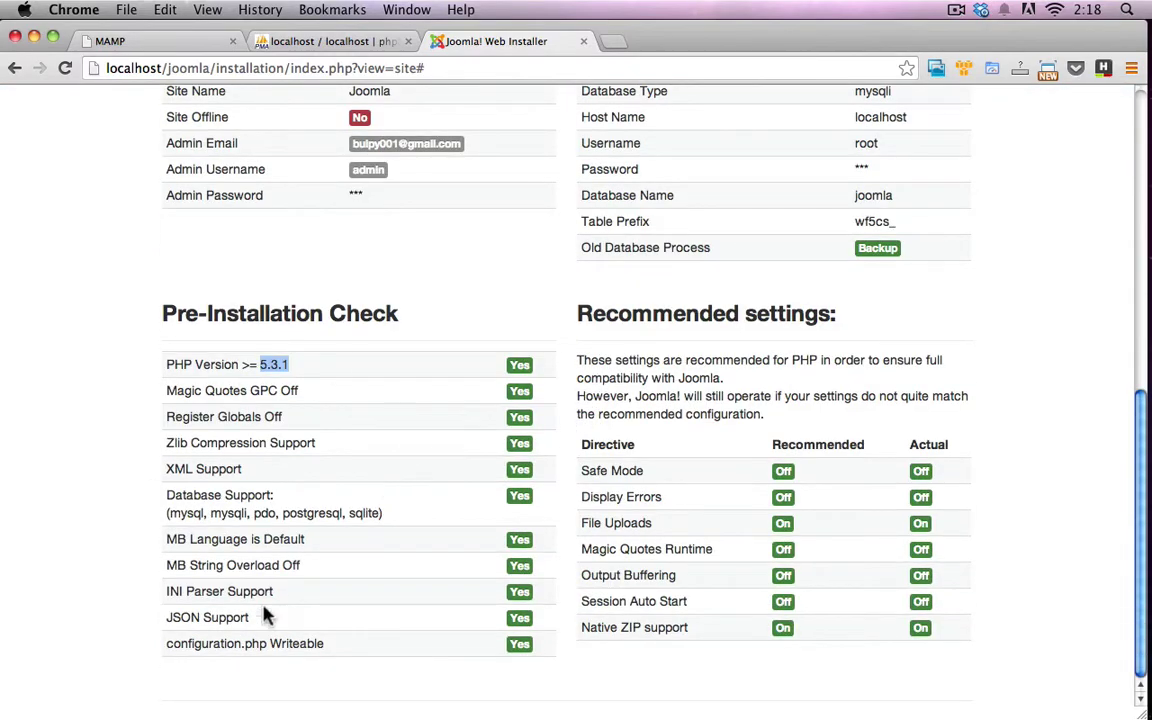
pyautogui.scroll(10, 750, 500)
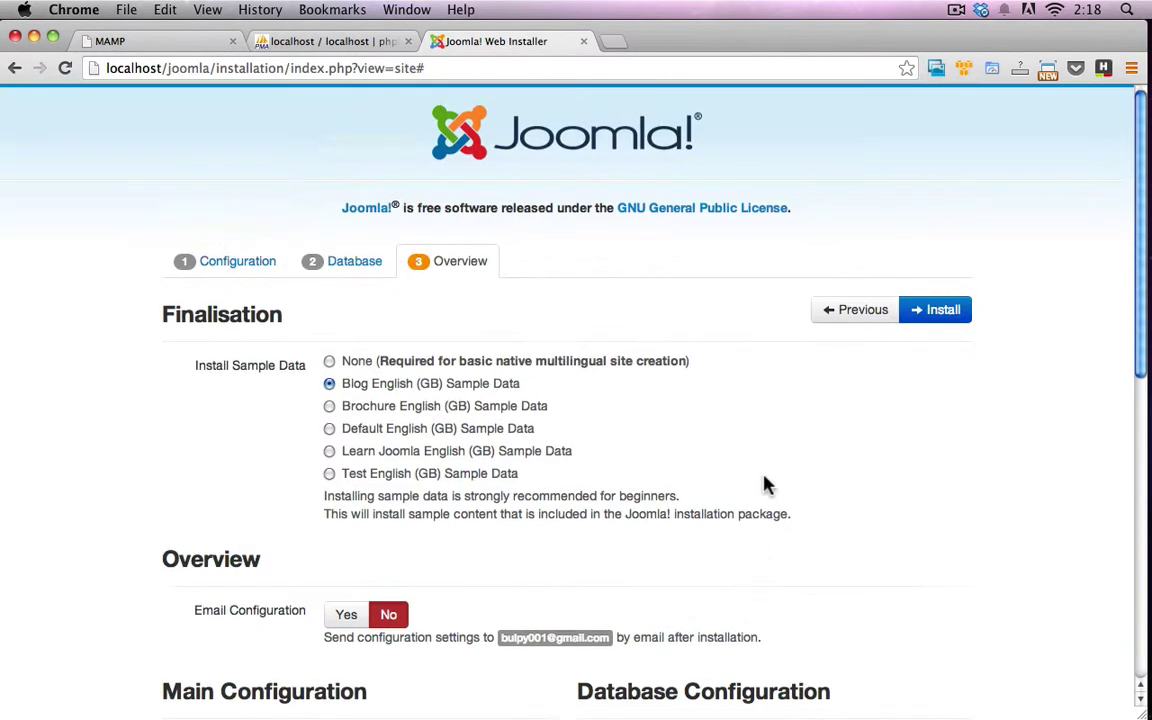
# Install Joomla with the Blog English (GB) sample data, then remove the installation folder
pyautogui.click(942, 311)
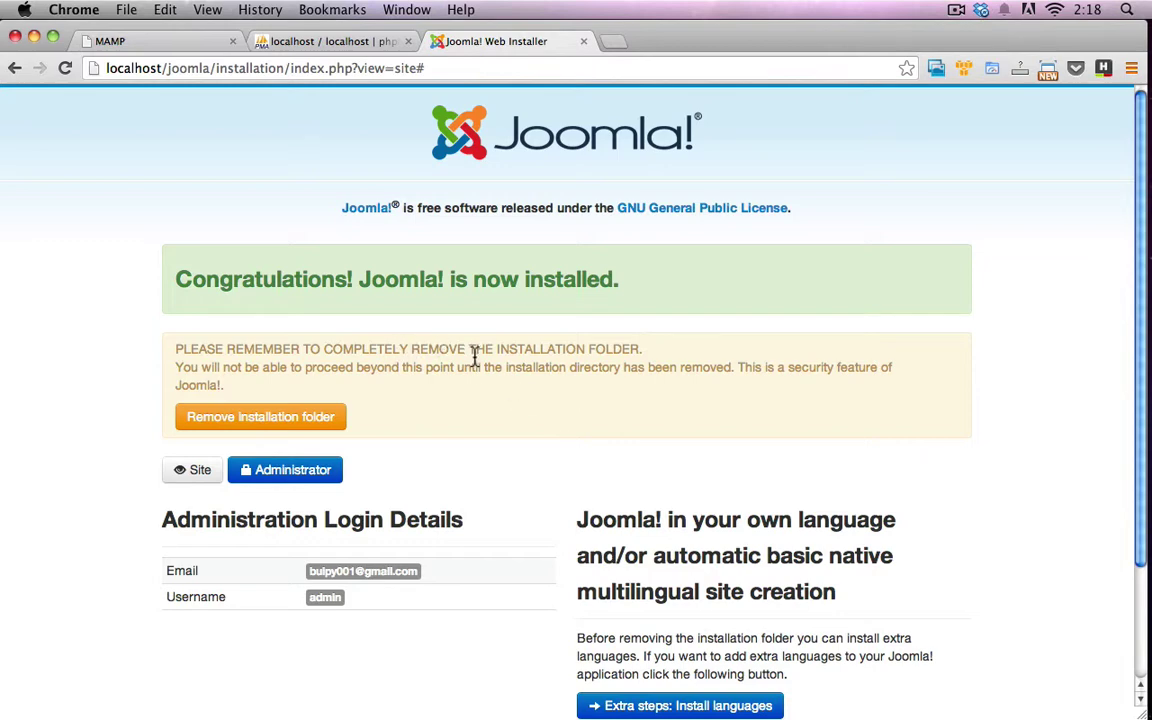
pyautogui.scroll(-3, 475, 357)
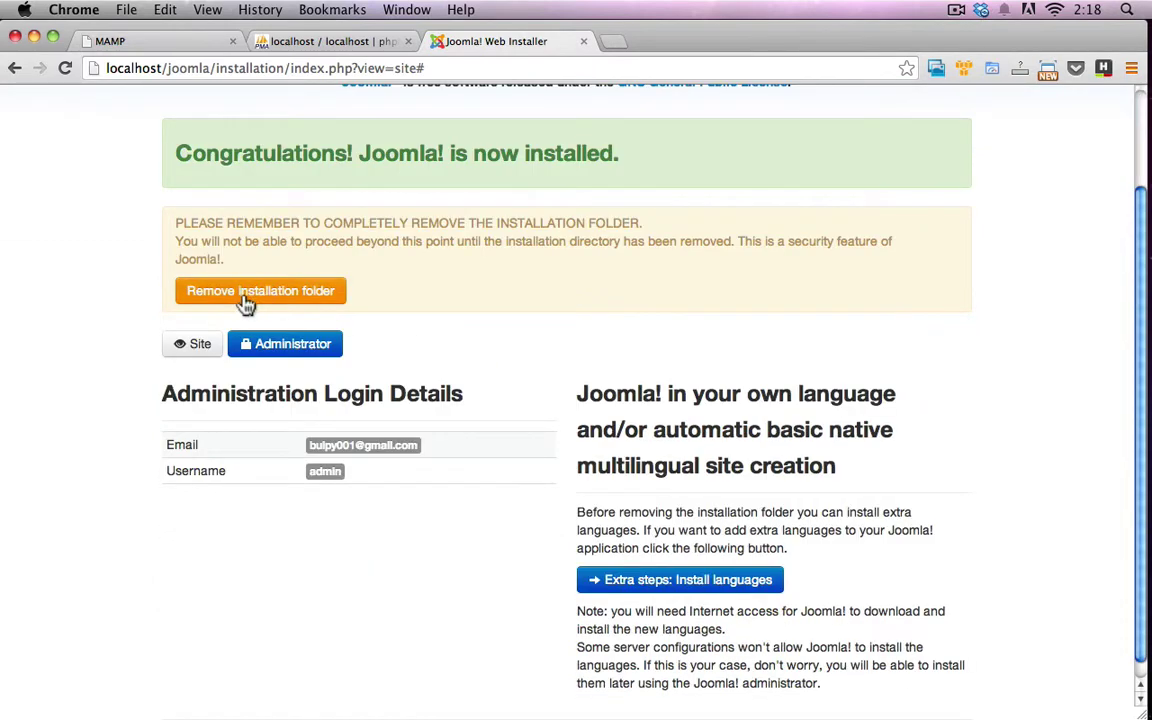
pyautogui.click(313, 300)
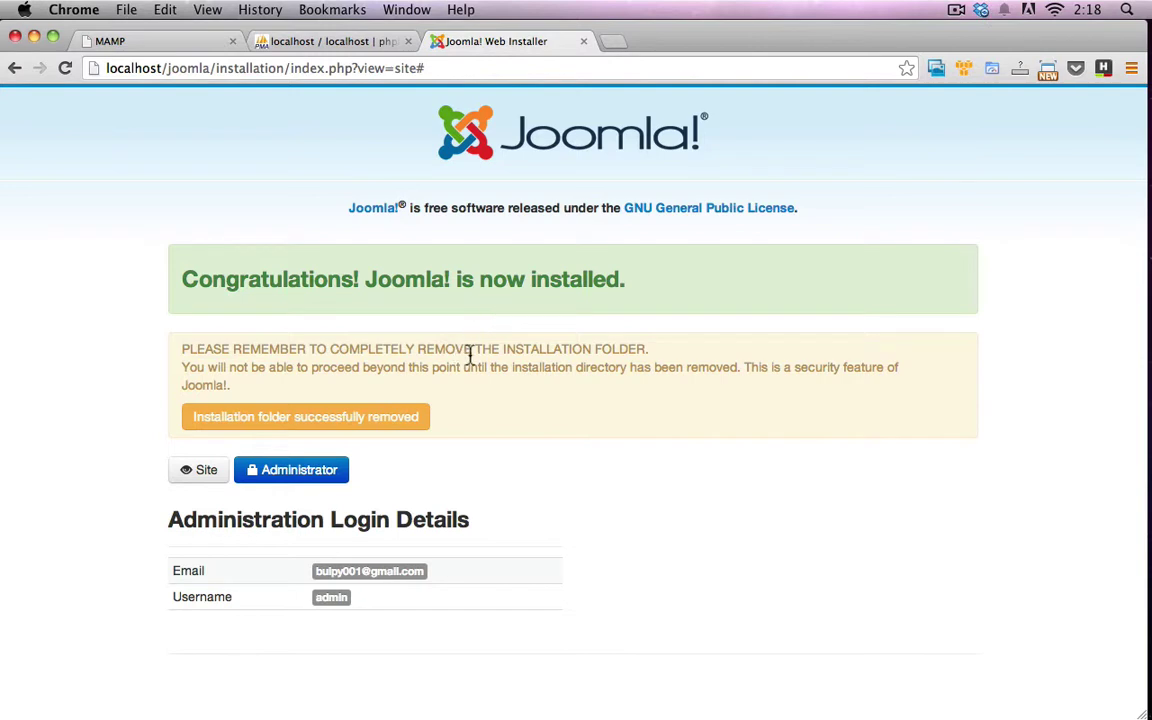
# Log in to the Administrator back end with username admin and its password
pyautogui.click(313, 478)
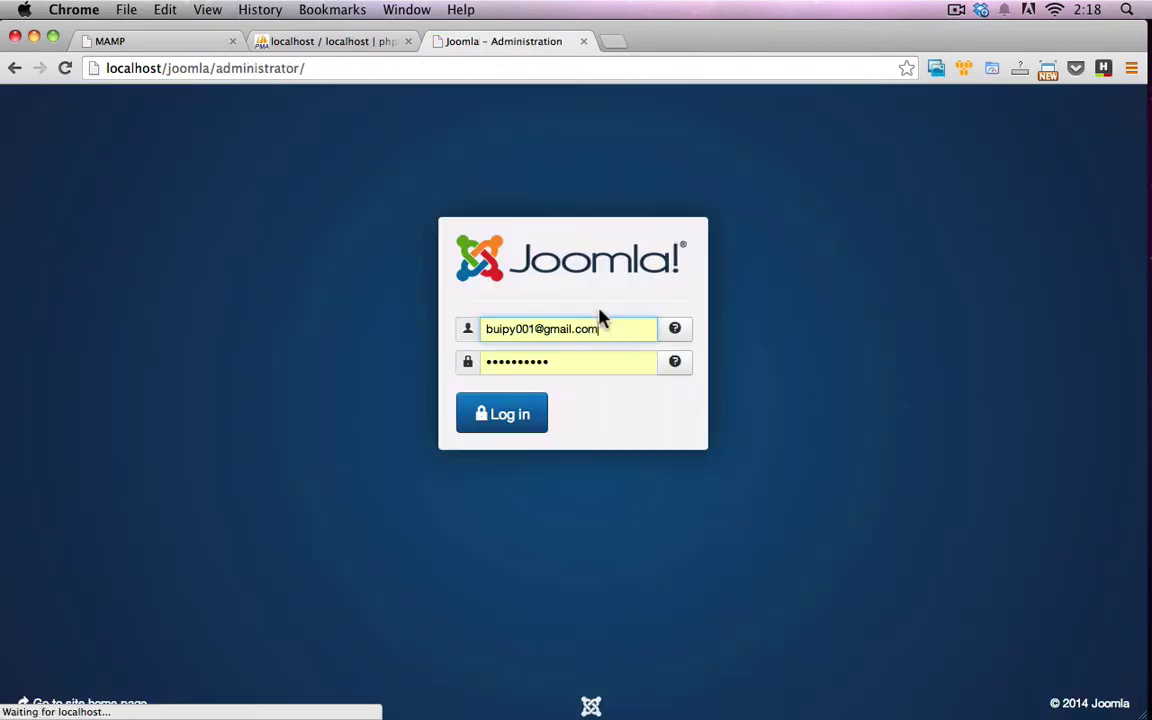
pyautogui.tripleClick(590, 334)
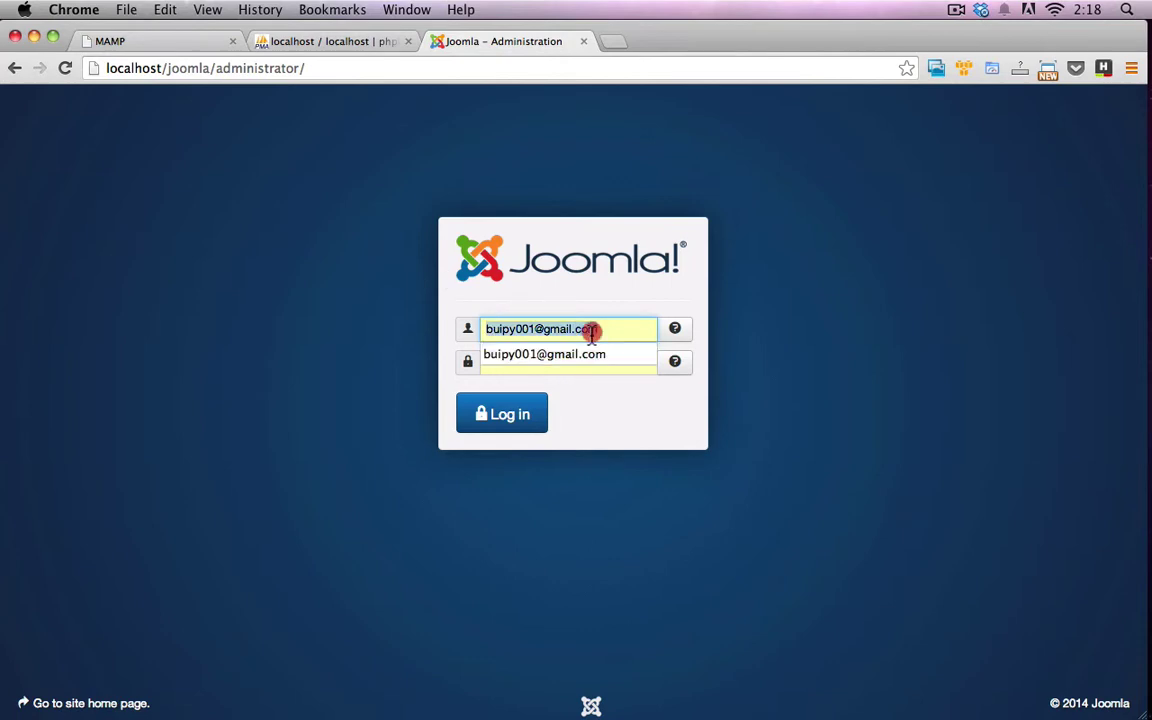
pyautogui.write('admin')
pyautogui.press('Tab')
pyautogui.write('ad')
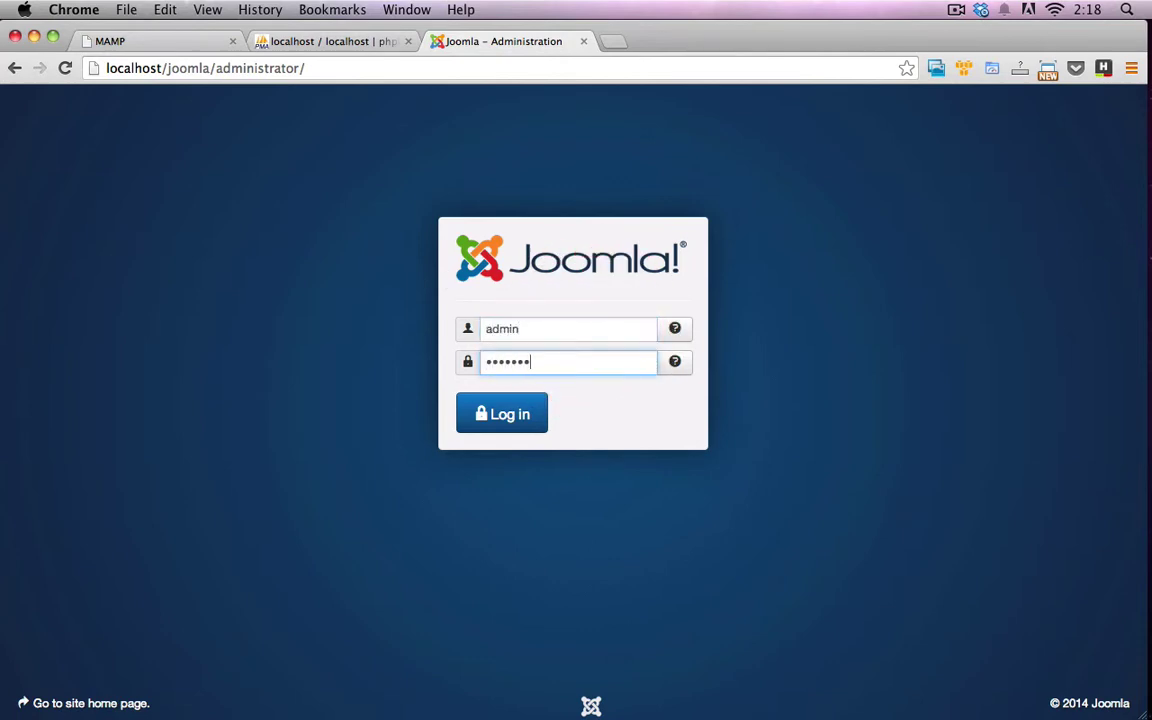
pyautogui.press('Return')
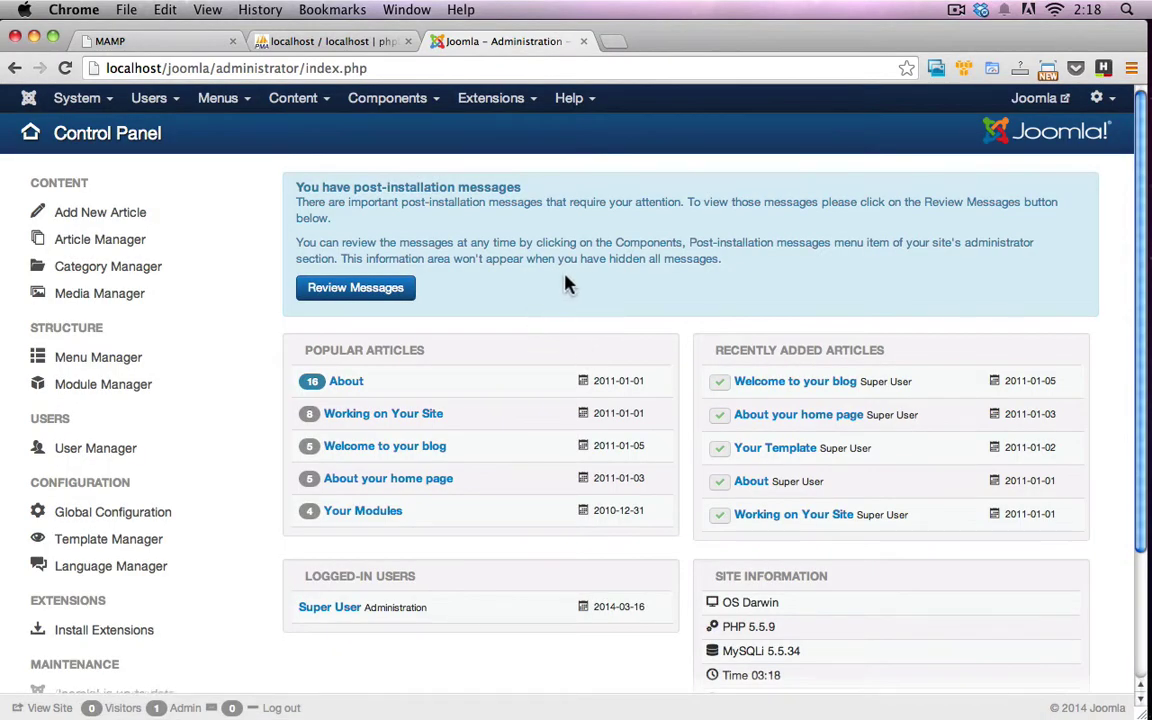
# Open Users > User Manager to list the site's accounts
pyautogui.scroll(-5, 550, 286)
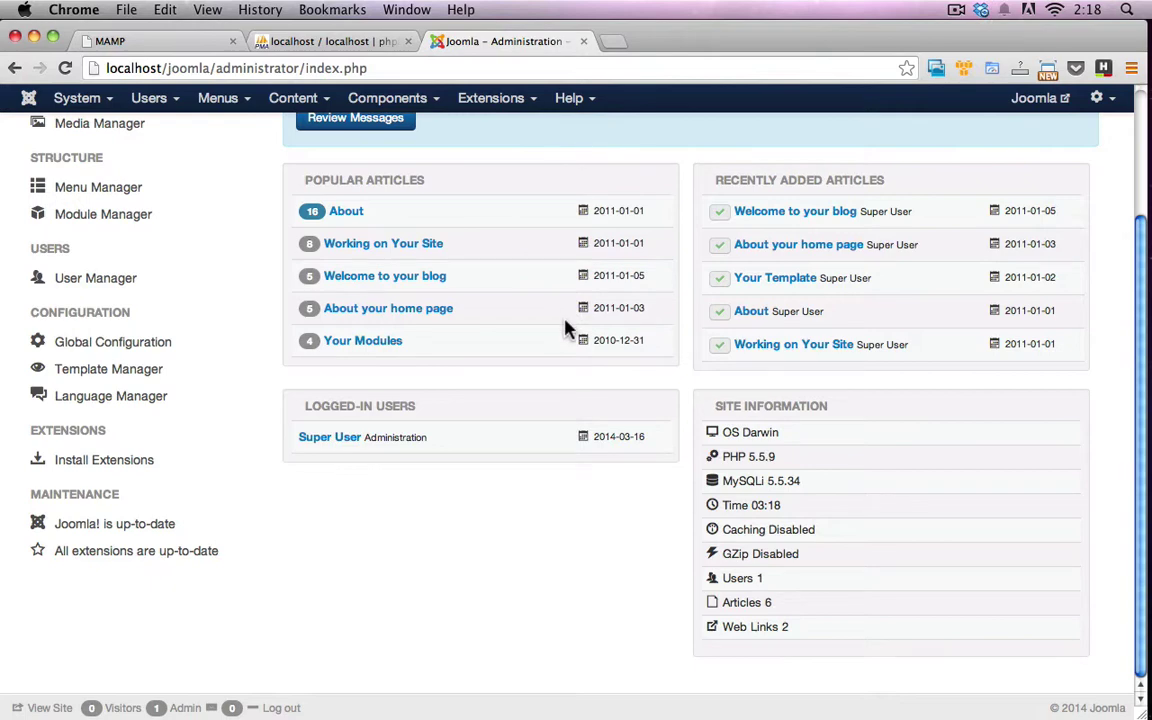
pyautogui.scroll(5, 565, 328)
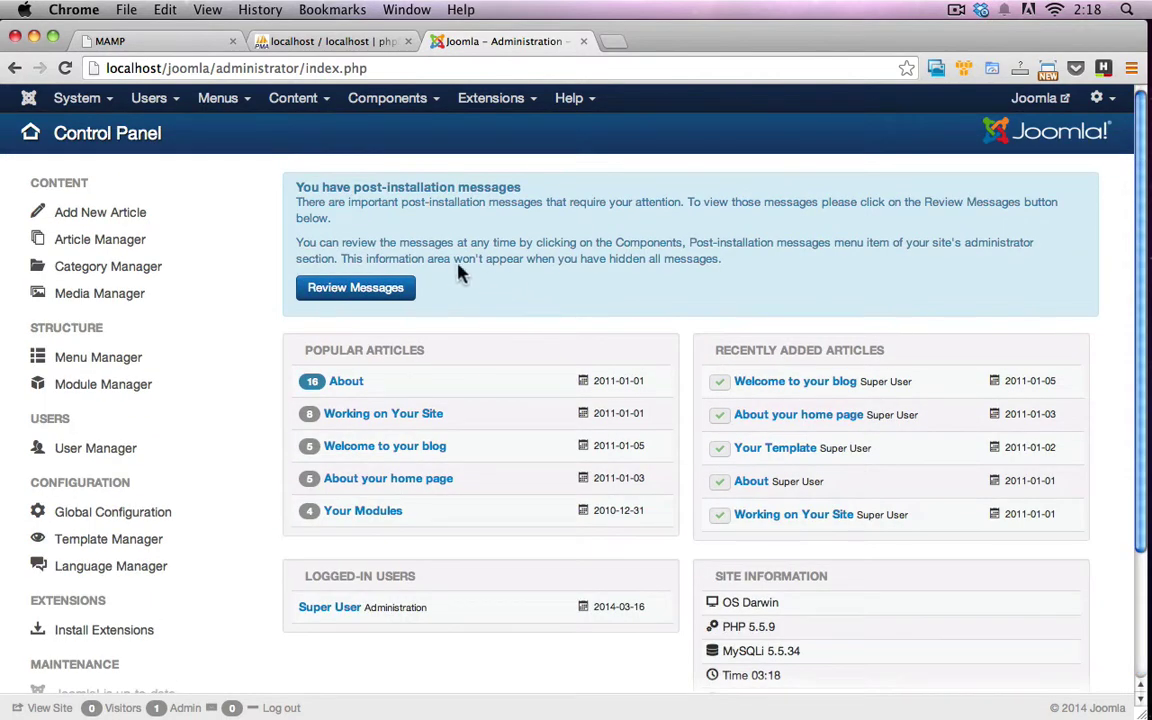
pyautogui.click(172, 121)
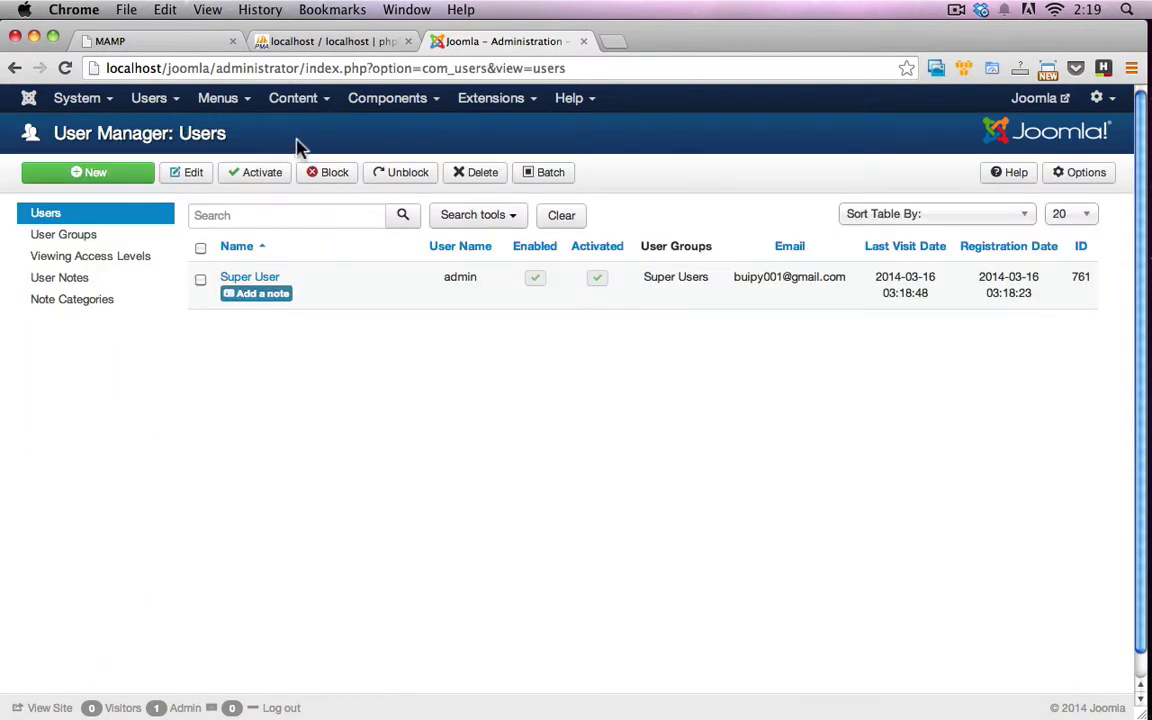
# Open the front end at localhost/joomla in a new tab and browse the sample blog posts
pyautogui.click(1037, 104)
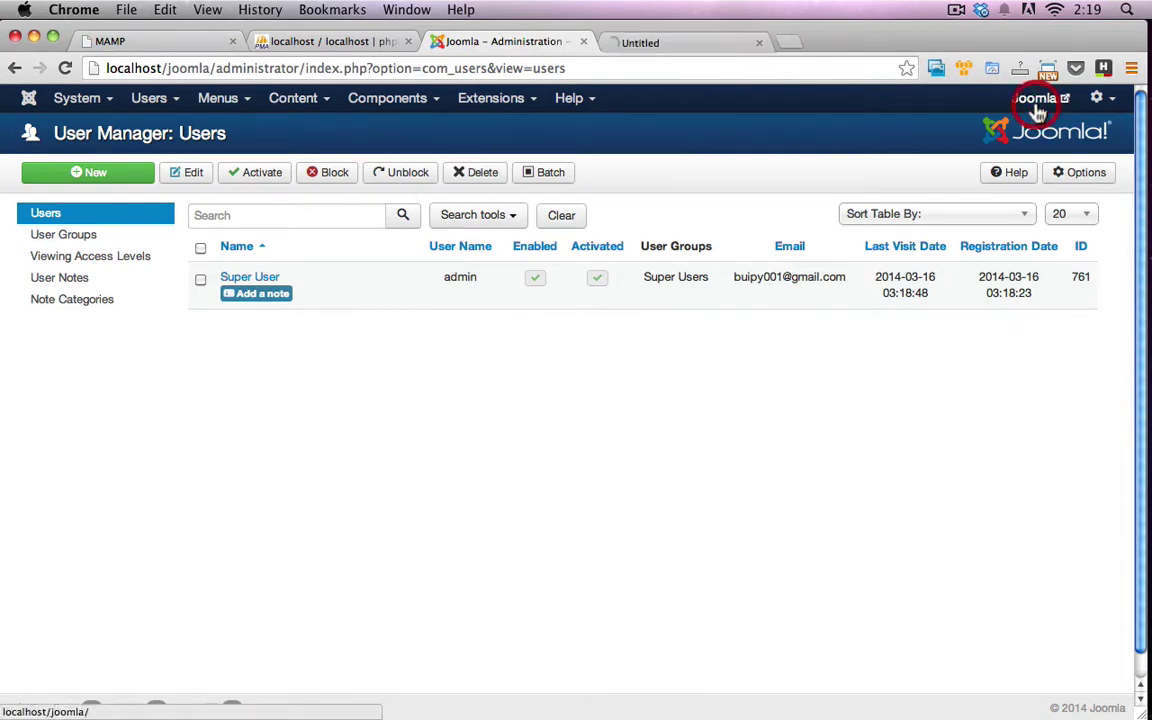
pyautogui.click(690, 42)
pyautogui.scroll(-1, 697, 253)
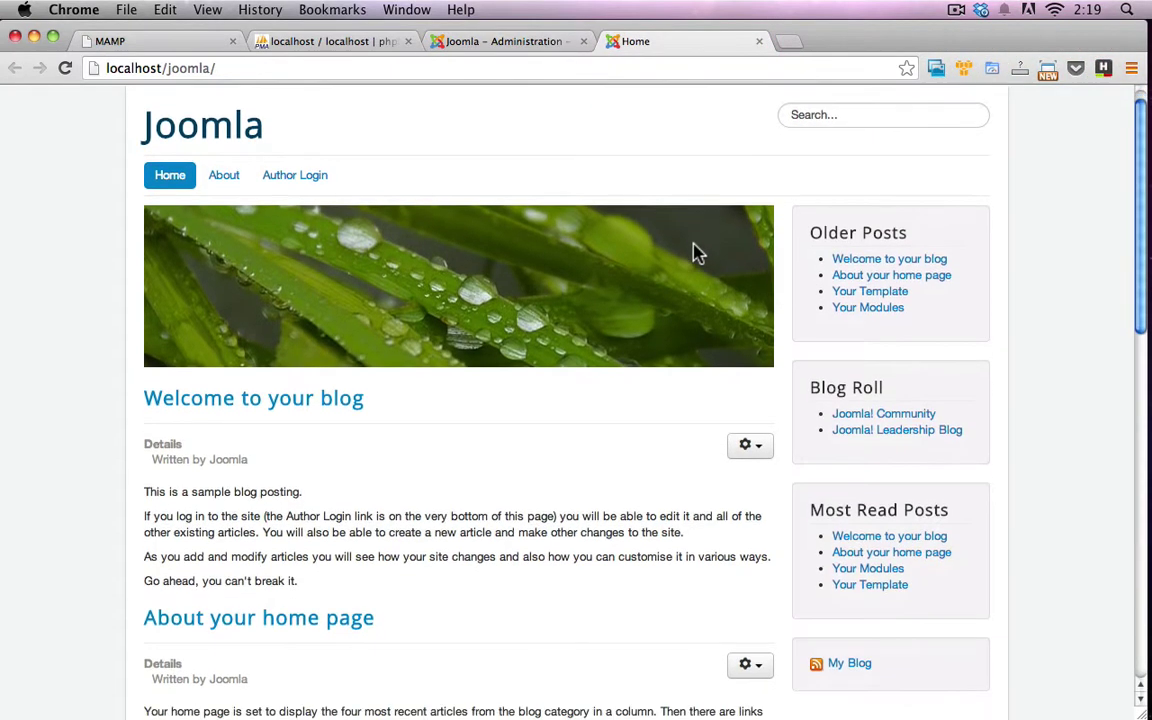
pyautogui.scroll(-5, 697, 253)
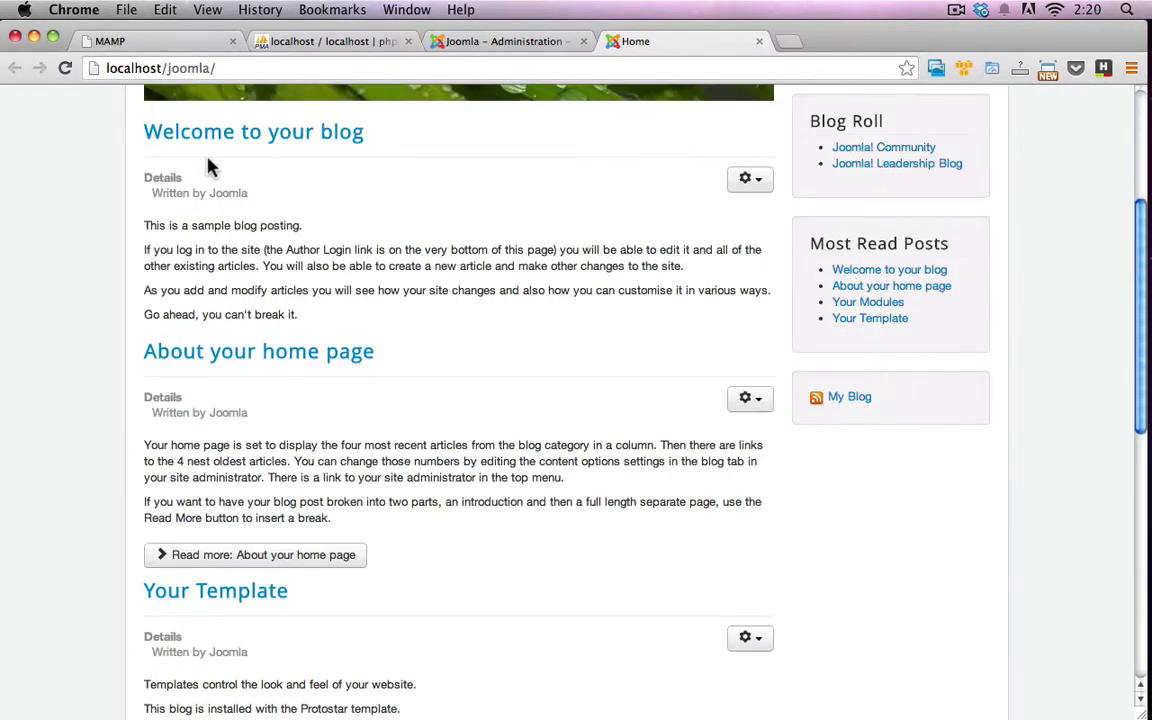
pyautogui.scroll(-2, 270, 343)
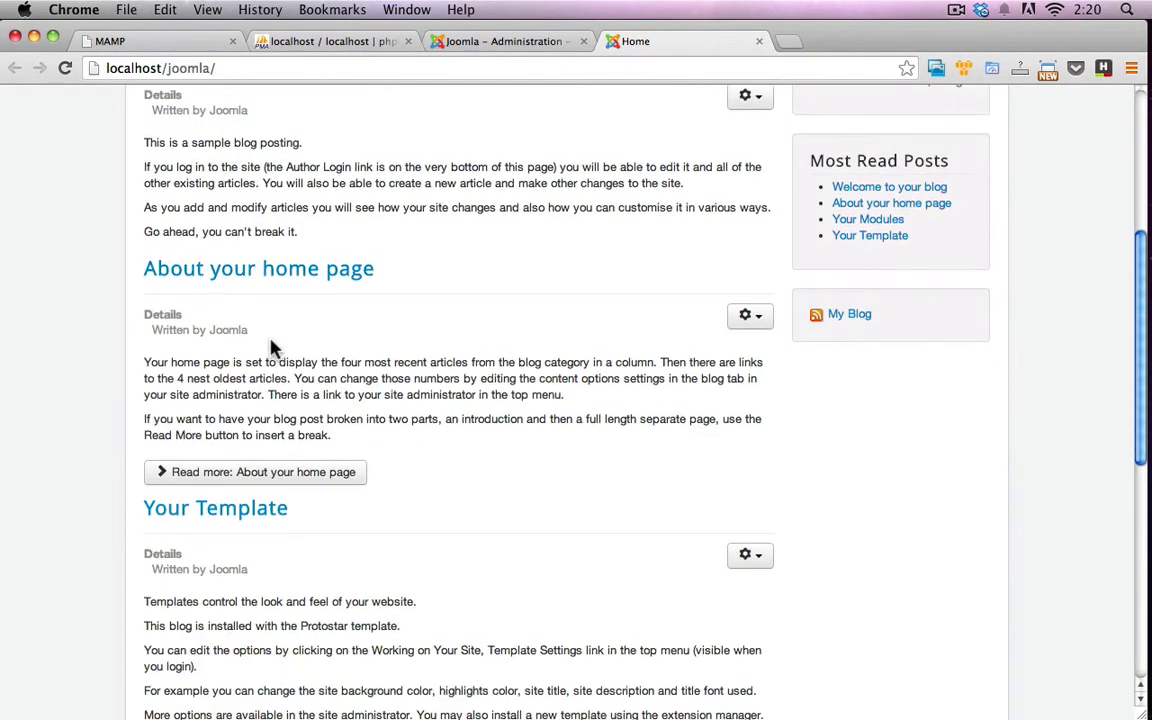
pyautogui.scroll(-10, 271, 345)
pyautogui.scroll(11, 300, 370)
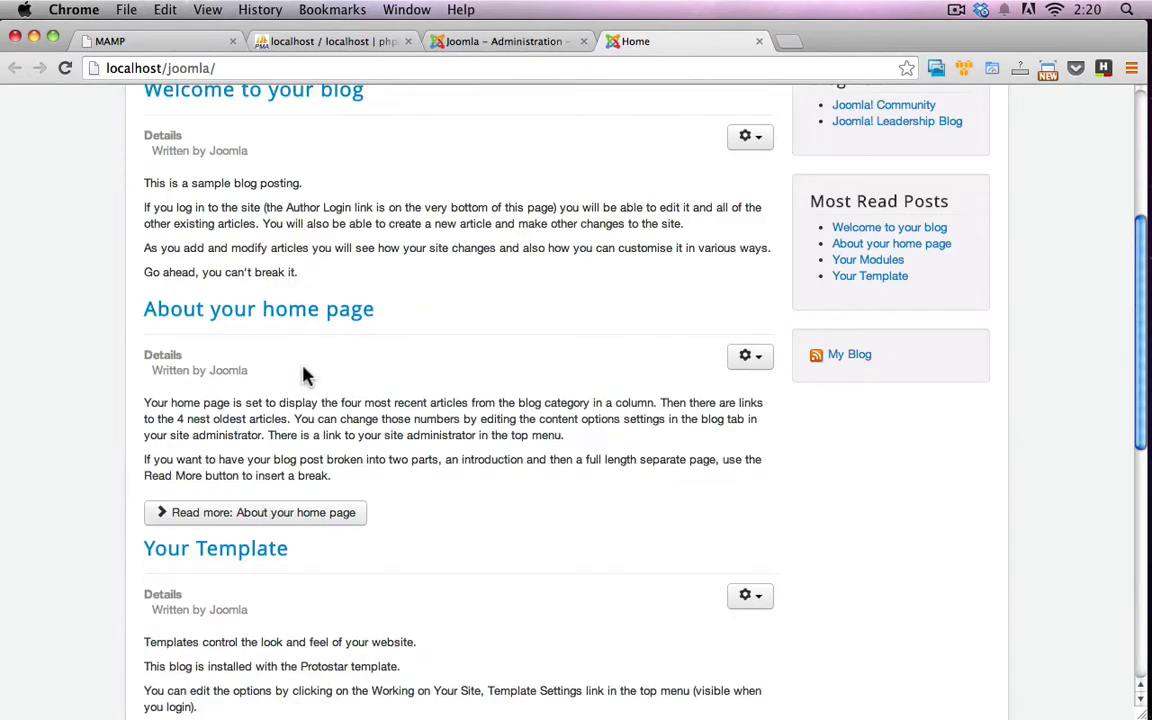
pyautogui.scroll(4, 305, 375)
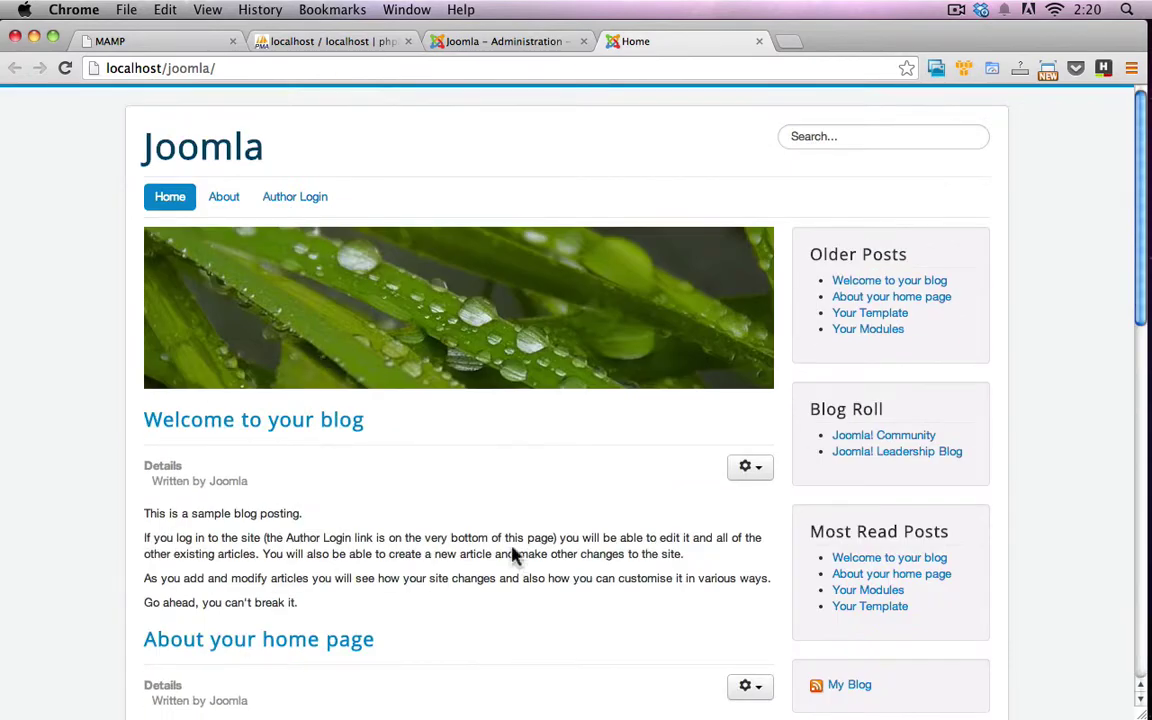
# Go to Content > Article Manager from the Administration tab and start a new article
pyautogui.click(527, 45)
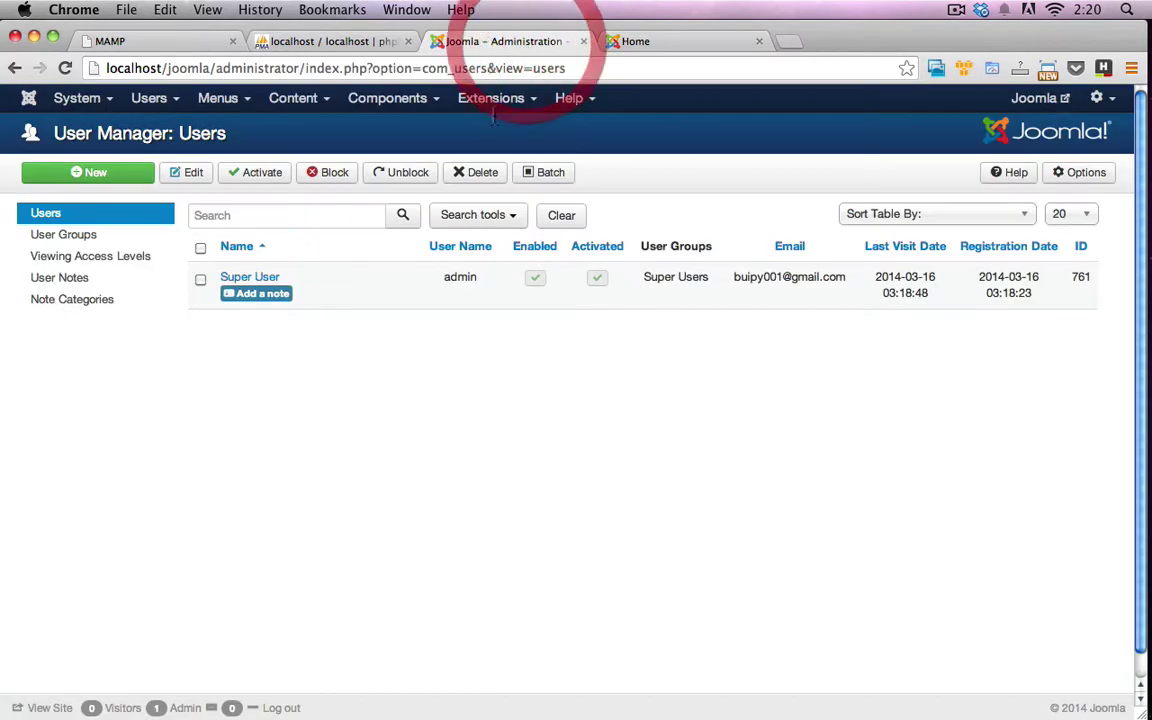
pyautogui.click(322, 104)
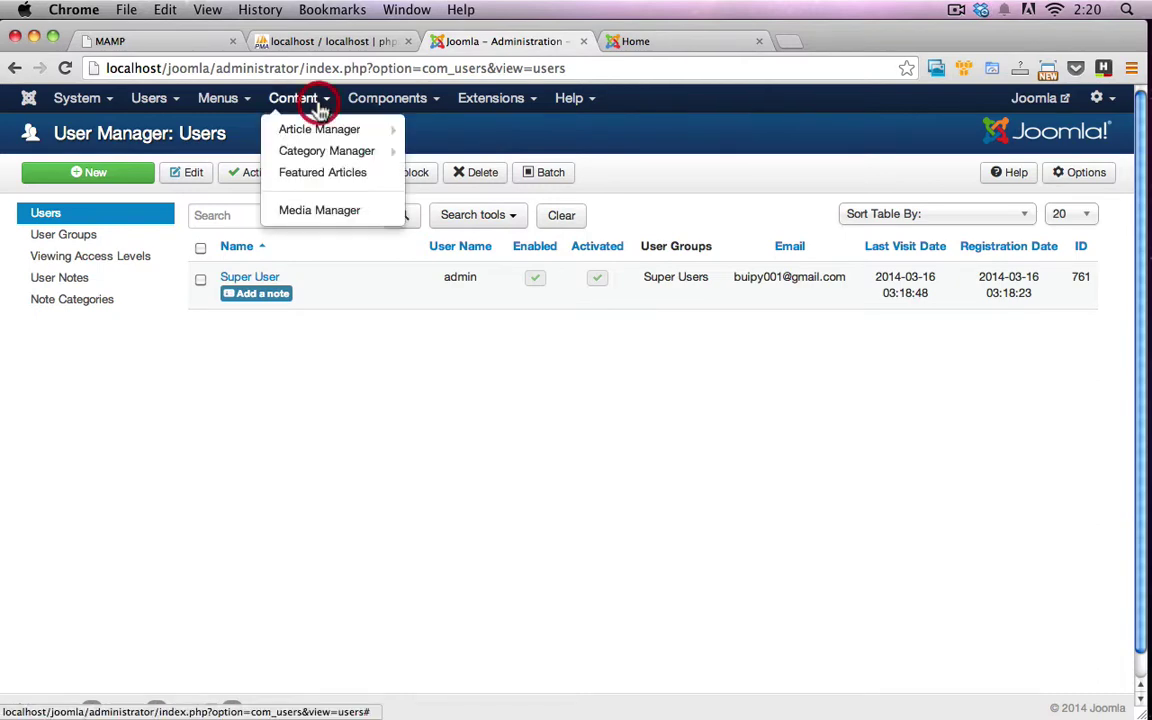
pyautogui.click(320, 129)
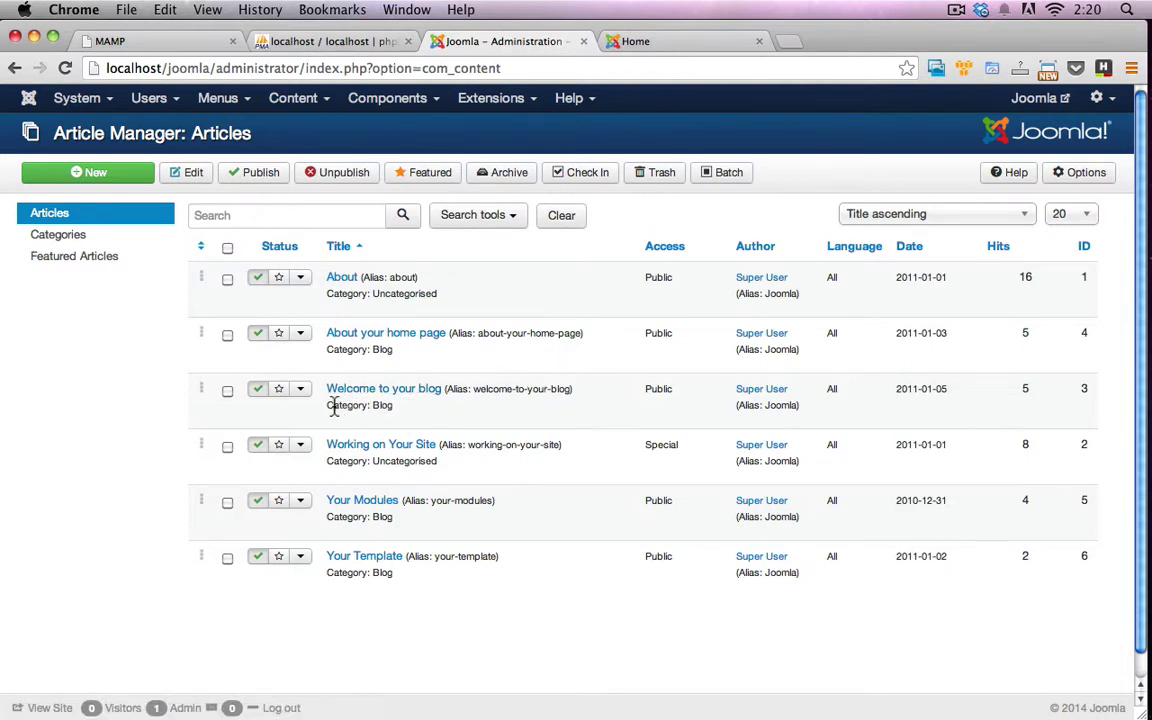
pyautogui.click(381, 399)
pyautogui.click(78, 172)
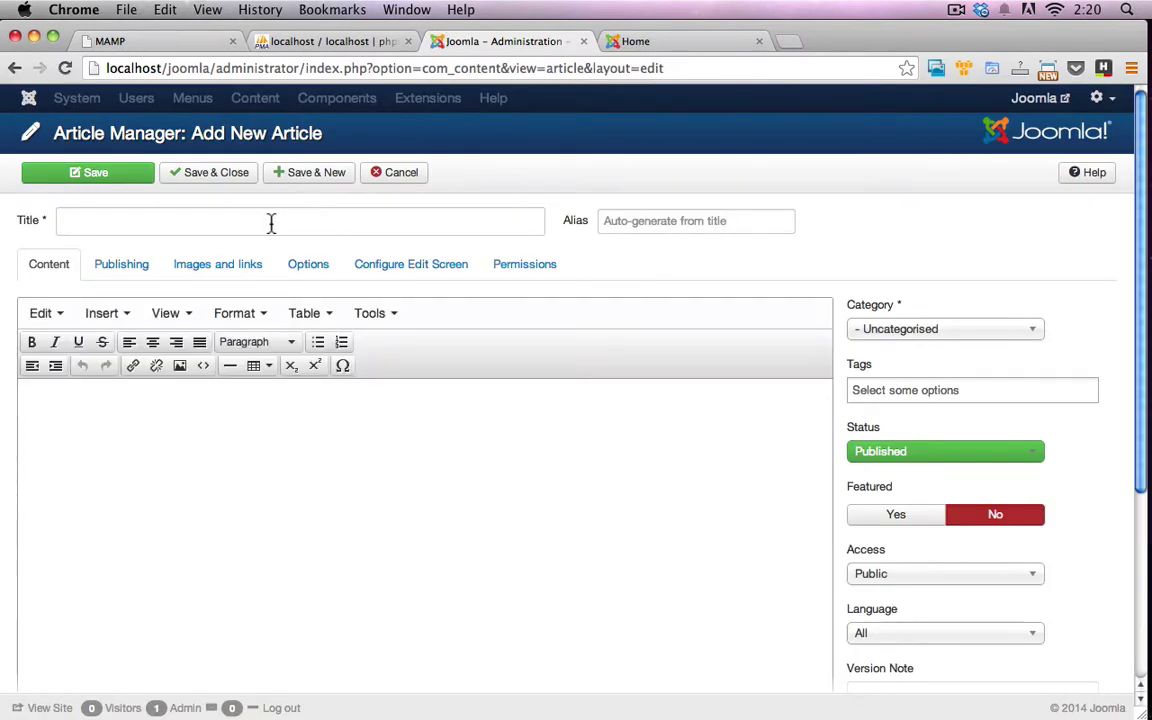
# Title the article 'This is my new blog post on my new Joomla site' and begin the body 'This is some'
pyautogui.click(260, 224)
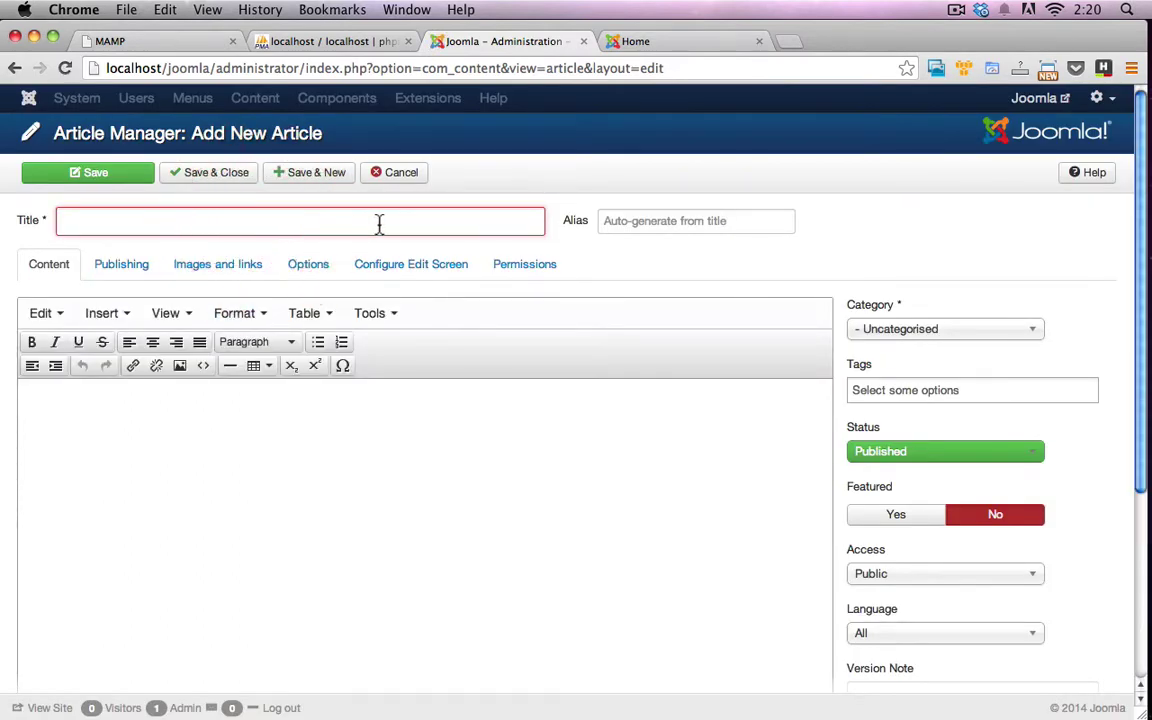
pyautogui.write('This is')
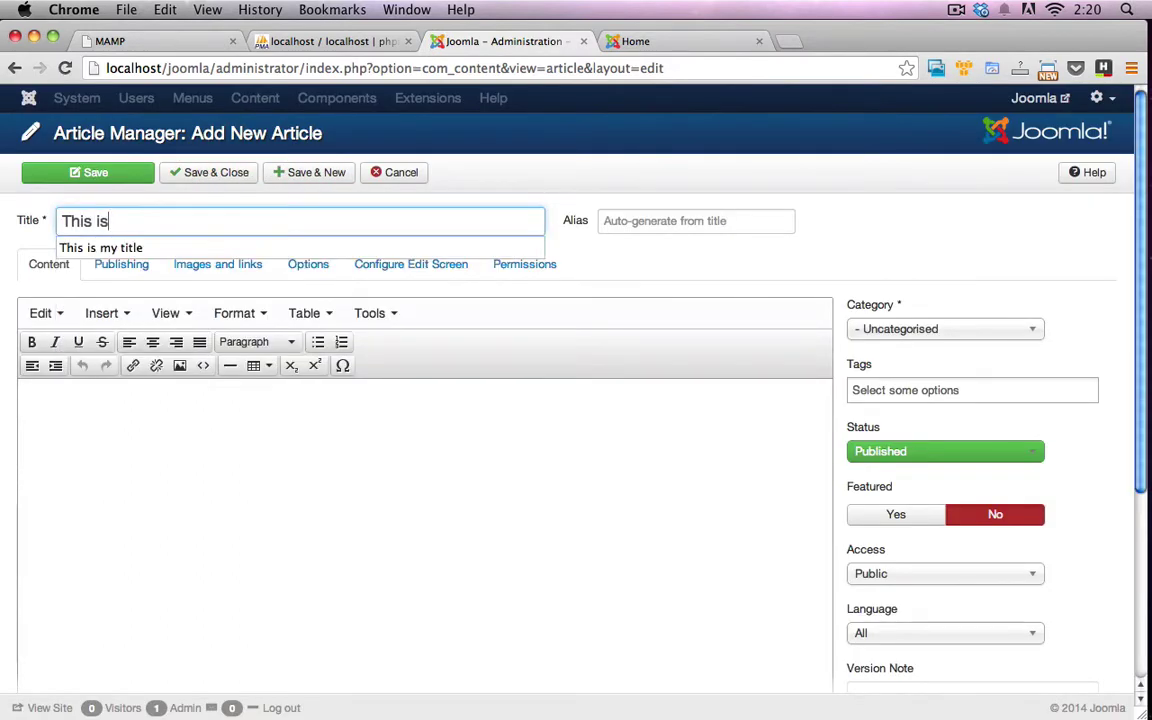
pyautogui.write(' my new ')
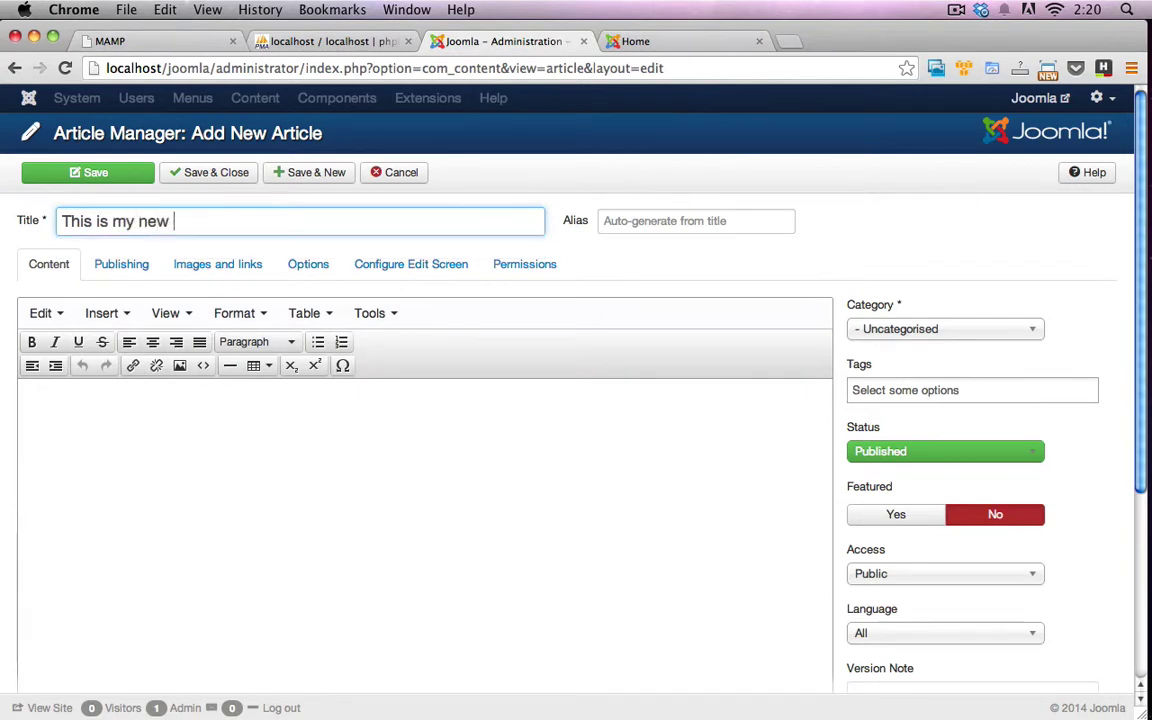
pyautogui.write('blog post ')
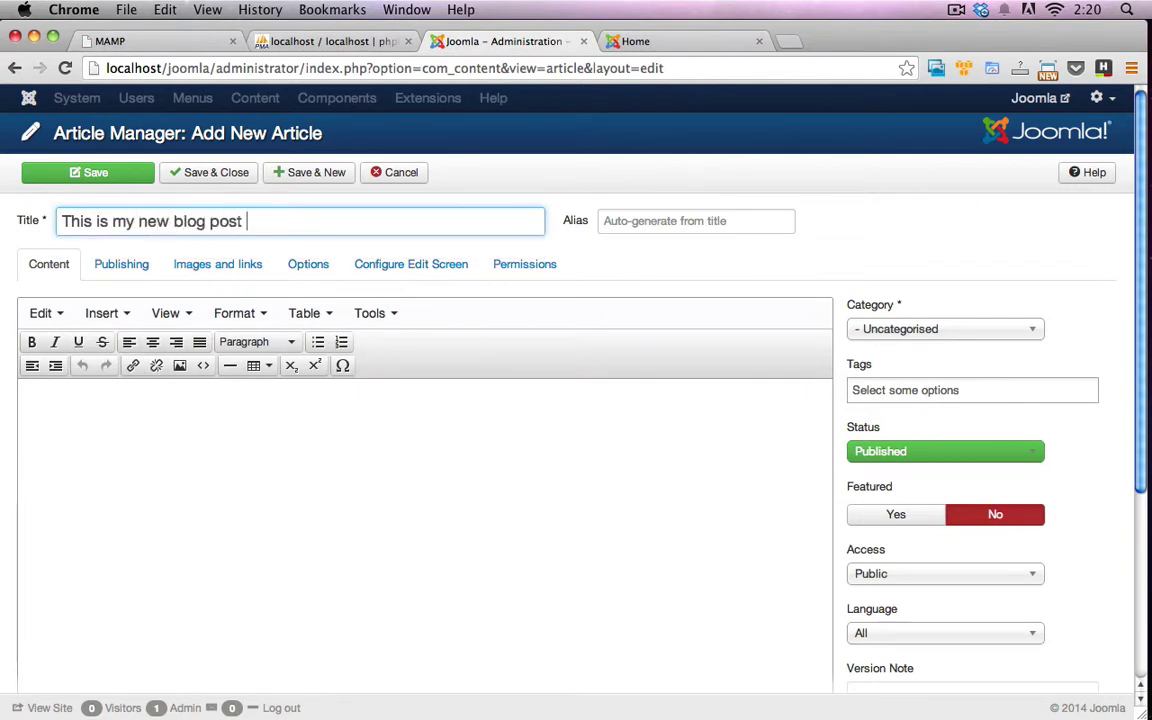
pyautogui.write('on my new Joo')
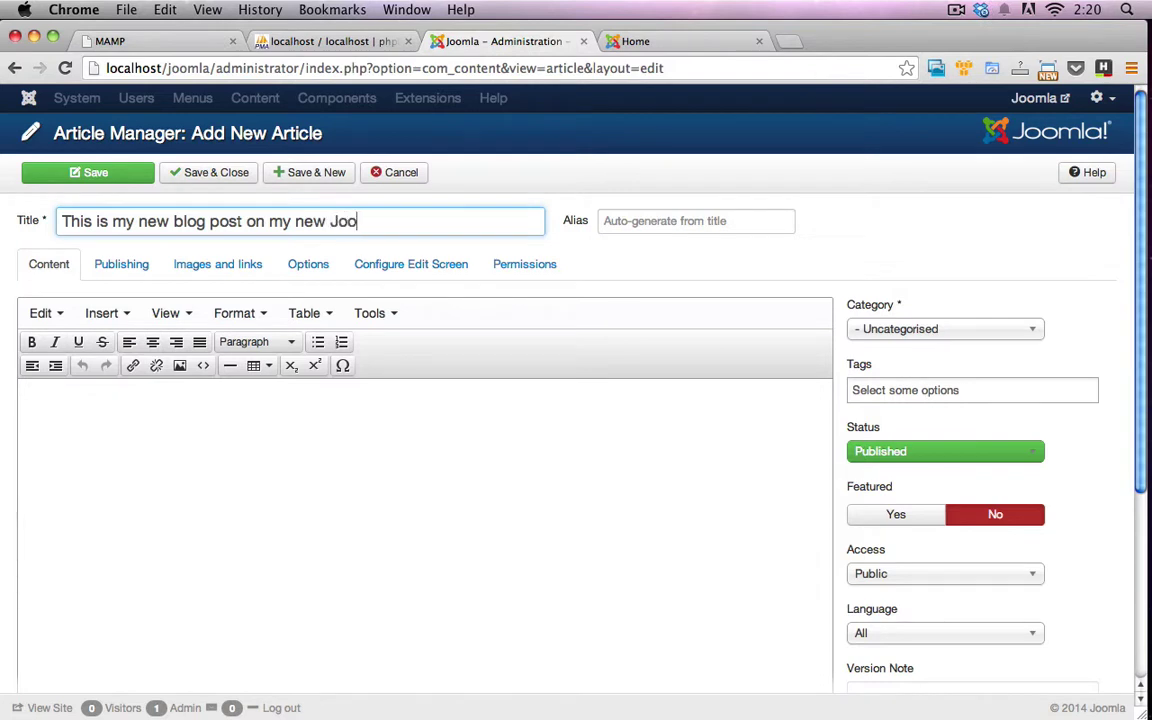
pyautogui.write('mla site')
pyautogui.click(330, 488)
pyautogui.write('This is')
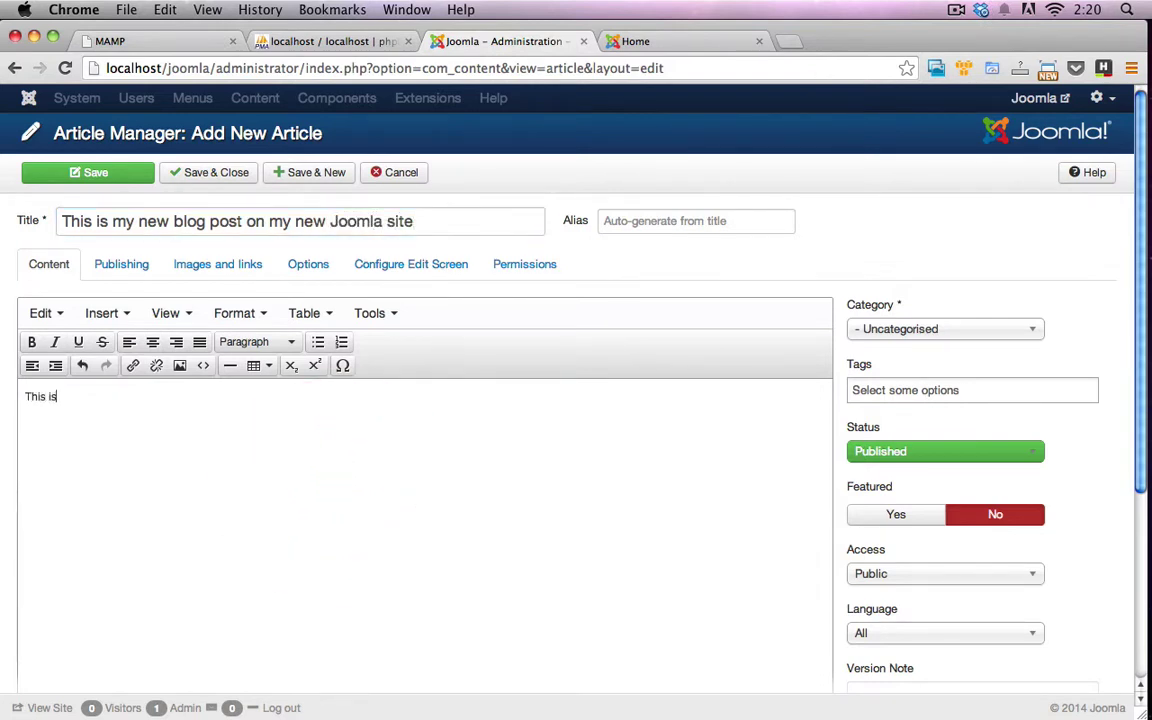
pyautogui.write(' some test copy for my very first post')
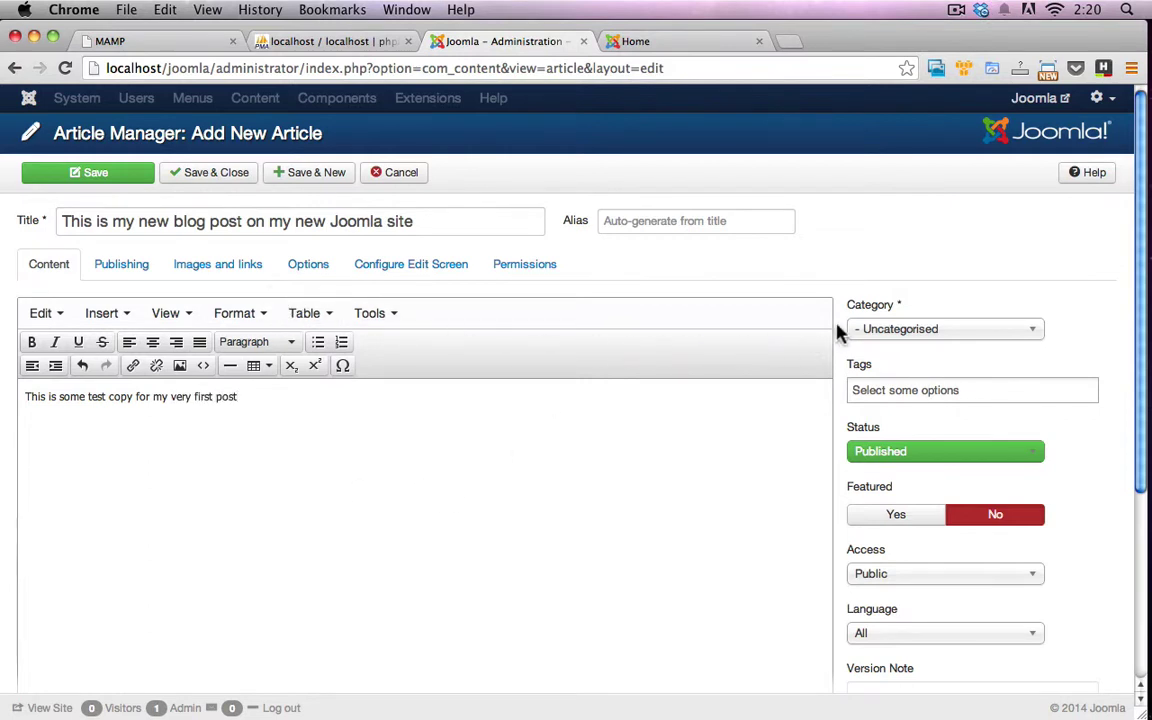
# File the article under the Blog category and tag it Blog and First
pyautogui.click(933, 329)
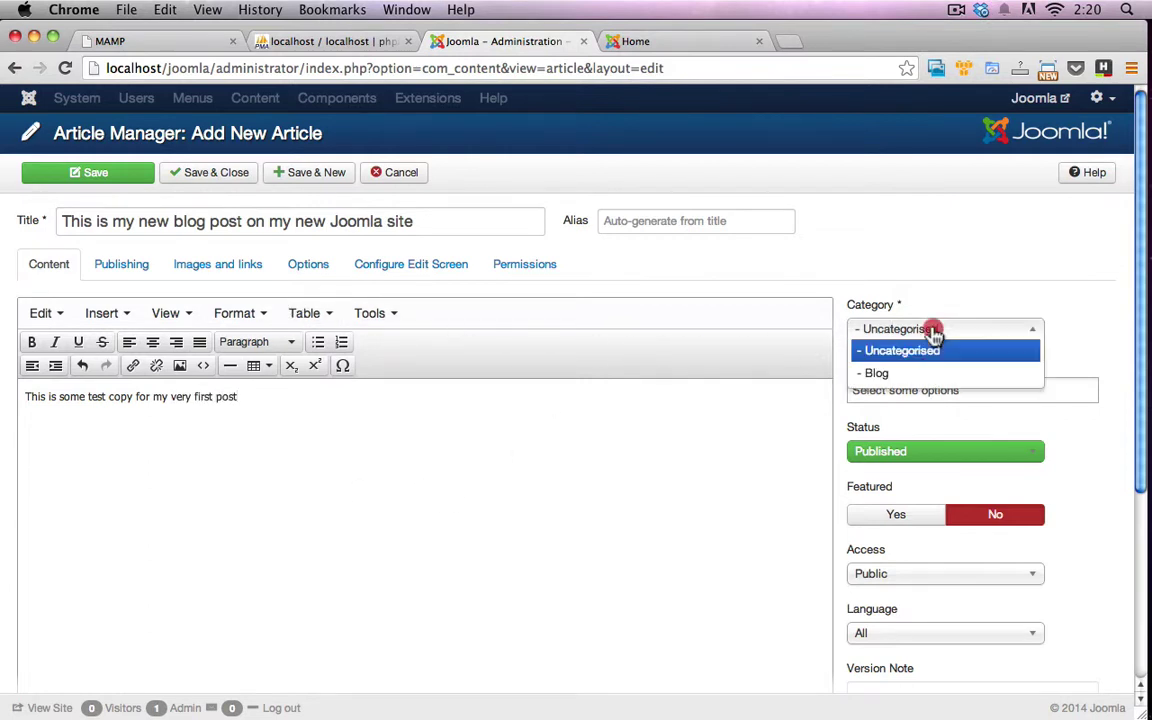
pyautogui.click(918, 374)
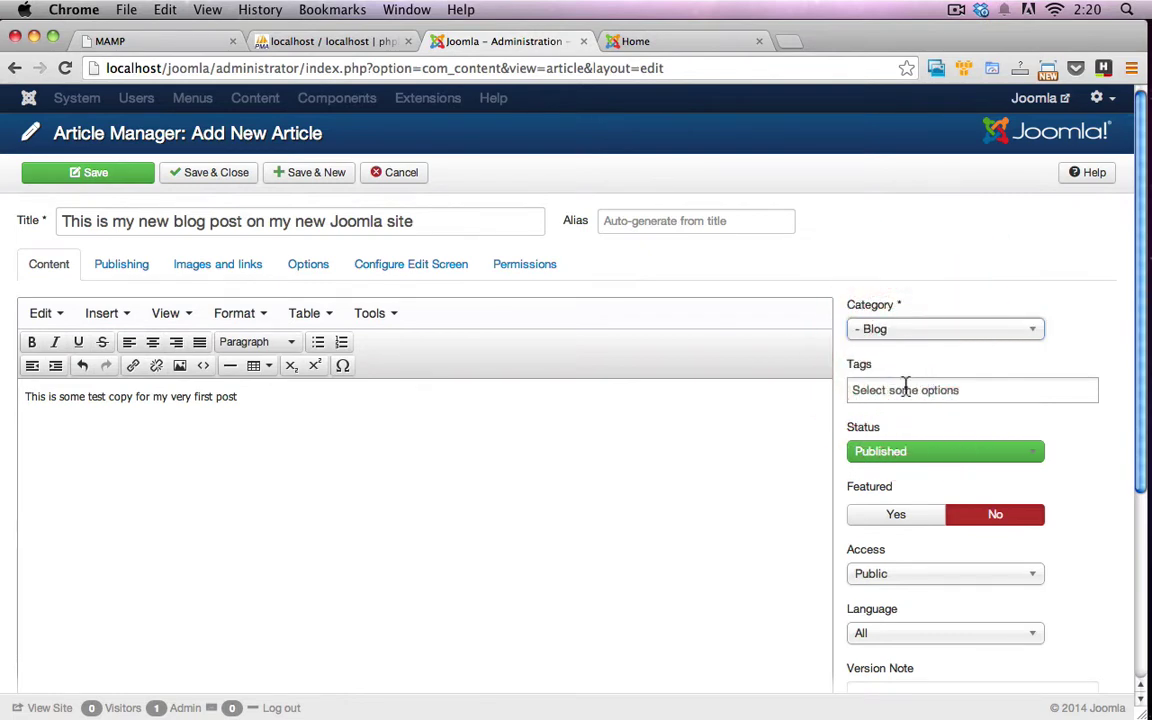
pyautogui.click(953, 386)
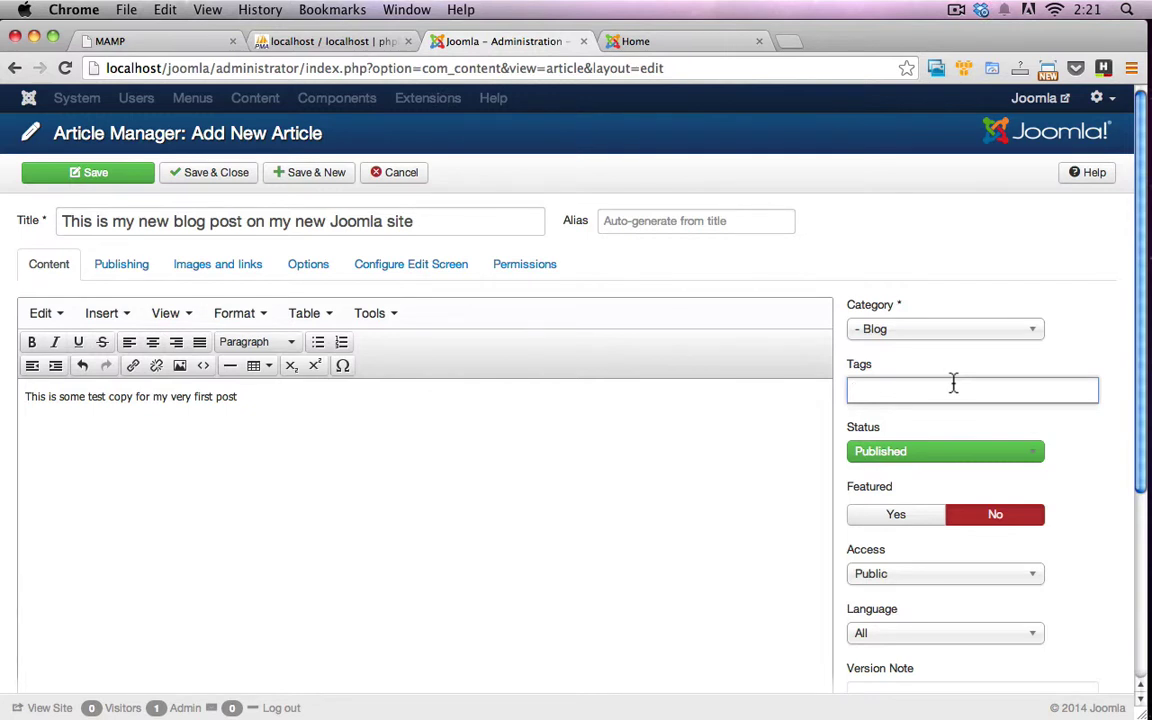
pyautogui.write('Blog')
pyautogui.press('Return')
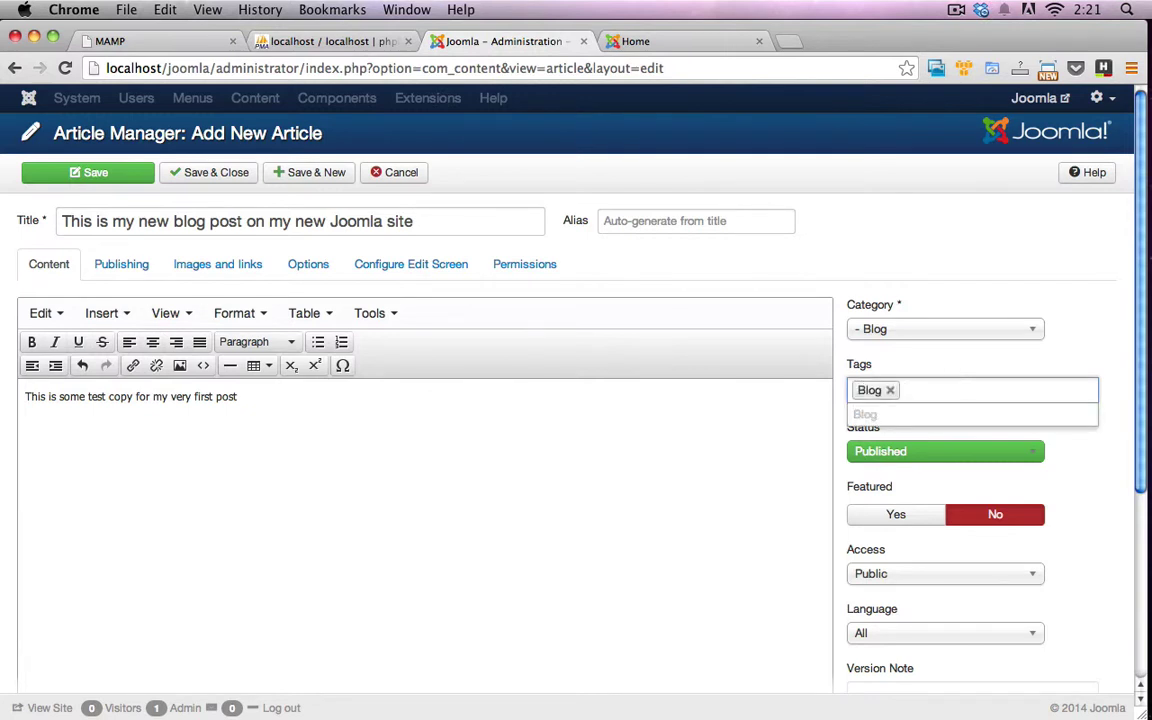
pyautogui.write('First')
pyautogui.press('Return')
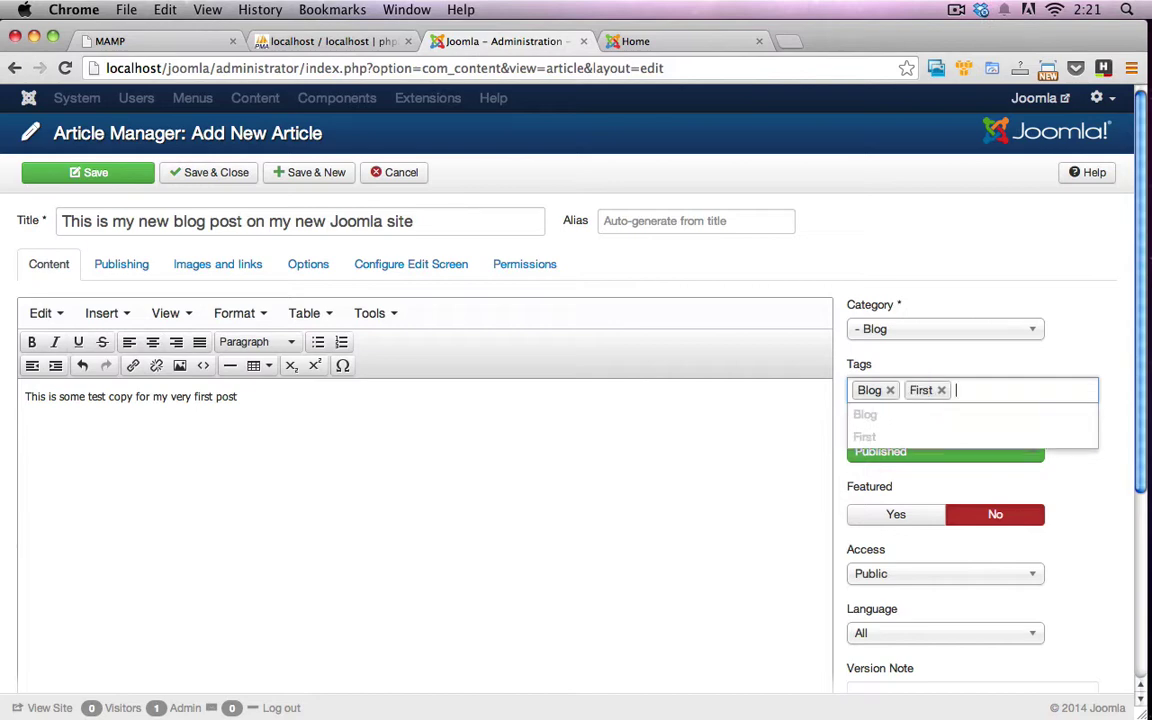
pyautogui.click(930, 220)
# Enter version note '1' and save and close the article
pyautogui.scroll(-4, 970, 555)
pyautogui.click(902, 511)
pyautogui.write('1')
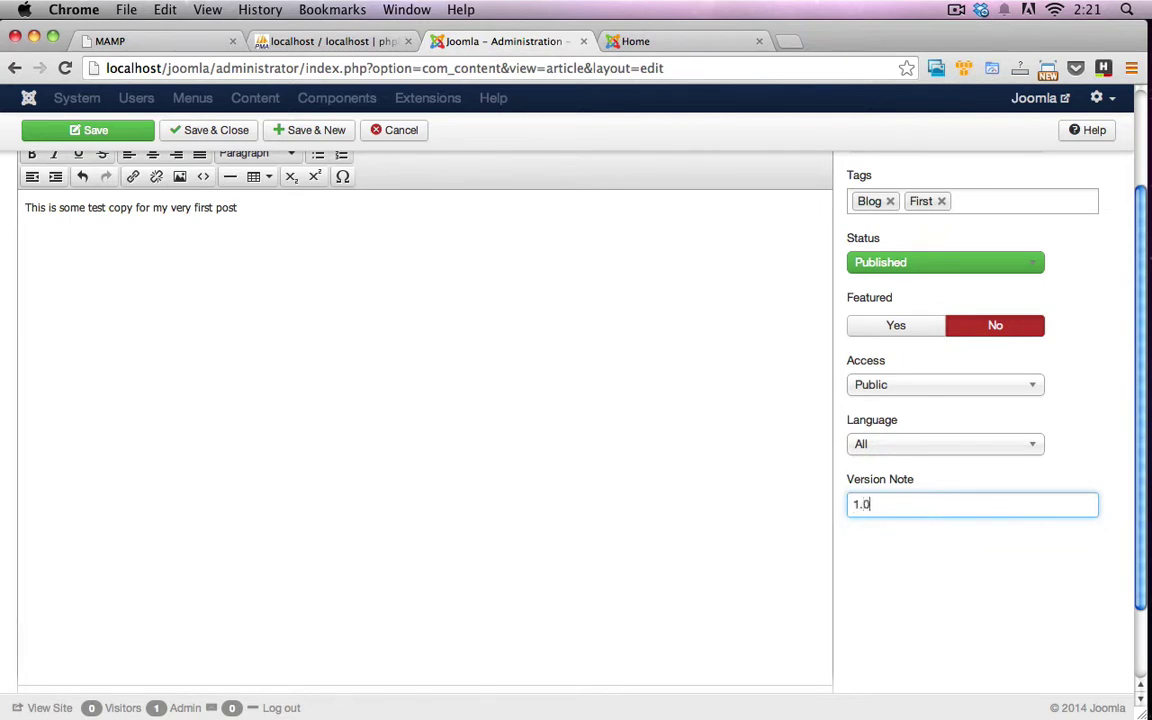
pyautogui.scroll(4, 879, 483)
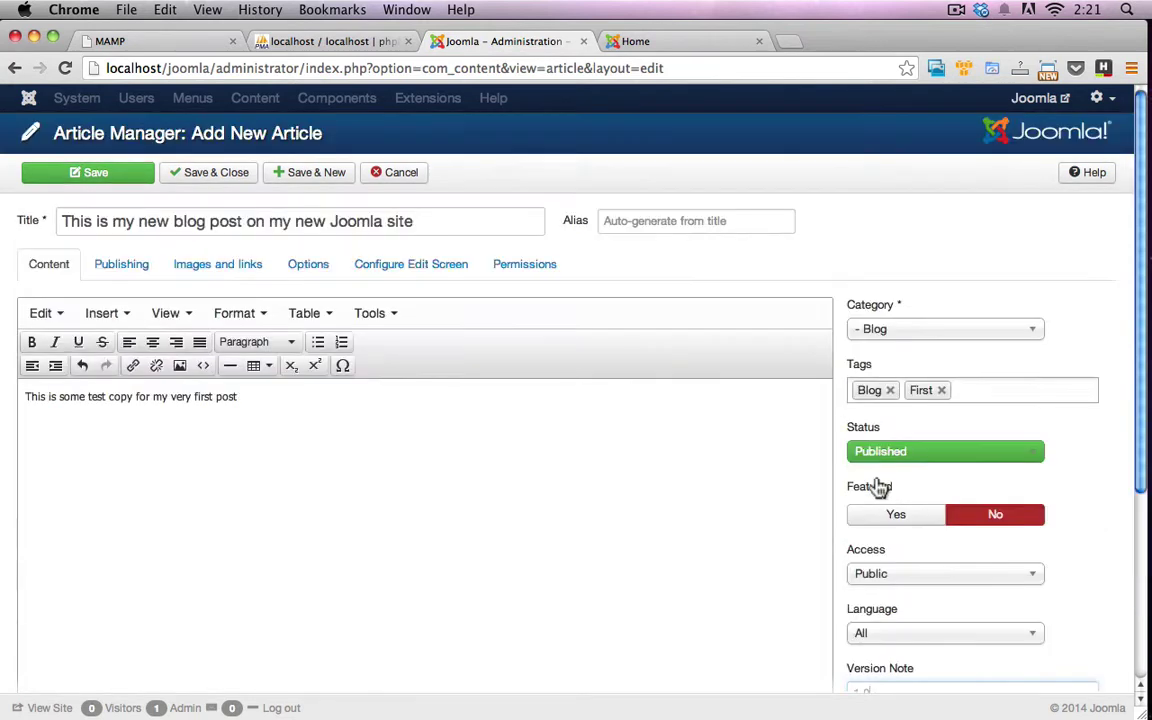
pyautogui.click(205, 180)
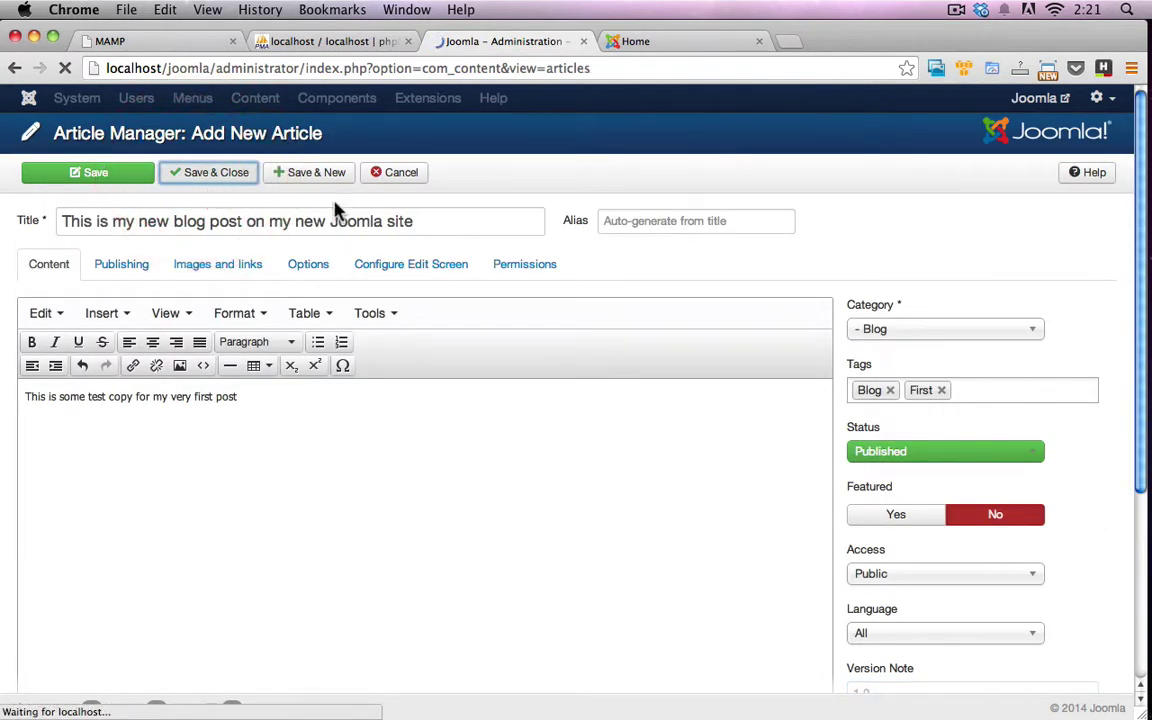
# Reload the site home page and open the new post's page with its Blog and First tags
pyautogui.click(640, 45)
pyautogui.press('super+r')
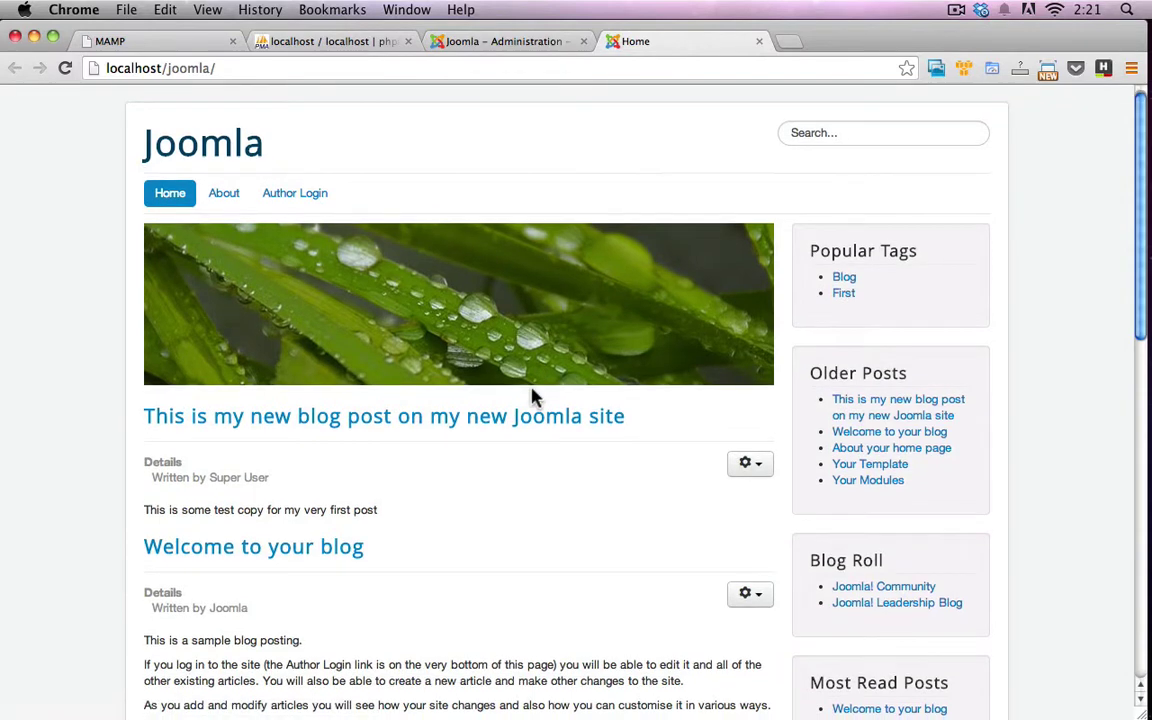
pyautogui.scroll(-2, 500, 392)
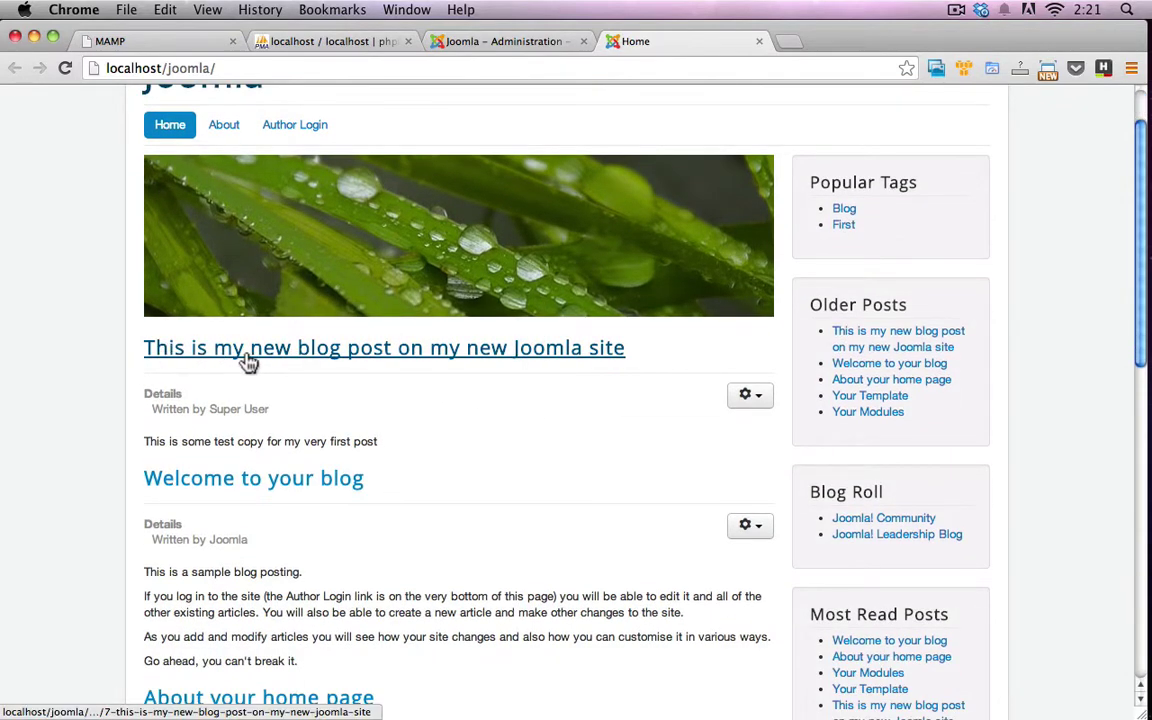
pyautogui.click(413, 350)
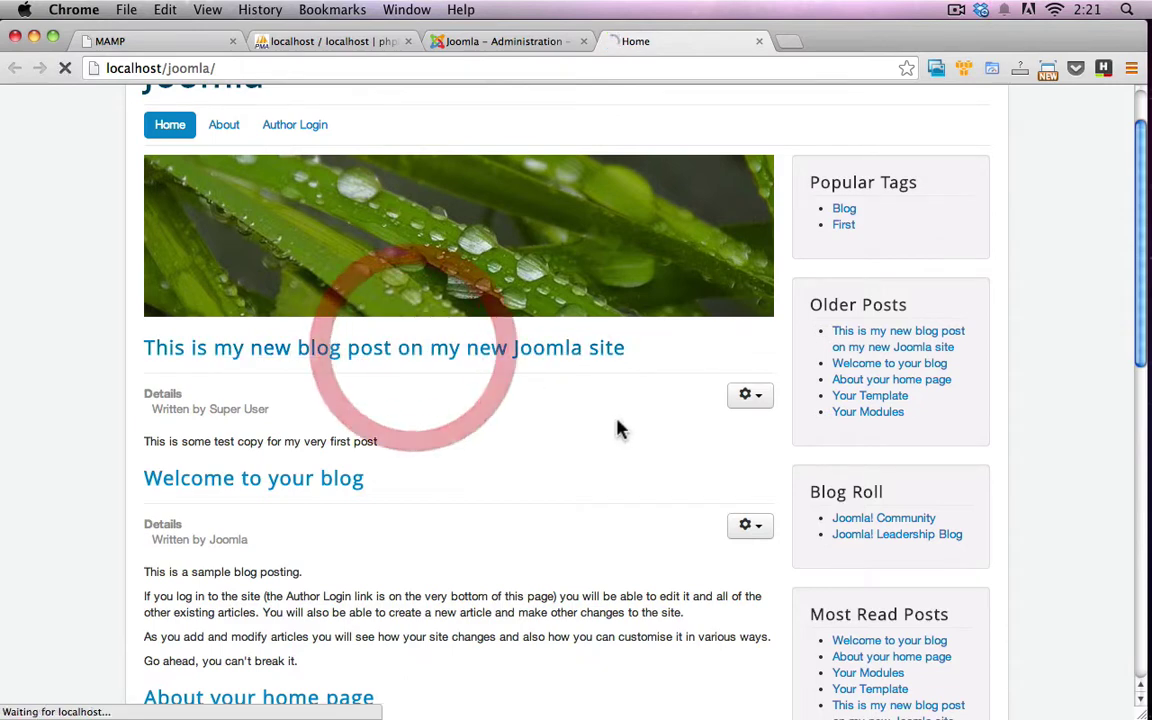
pyautogui.scroll(-3, 605, 412)
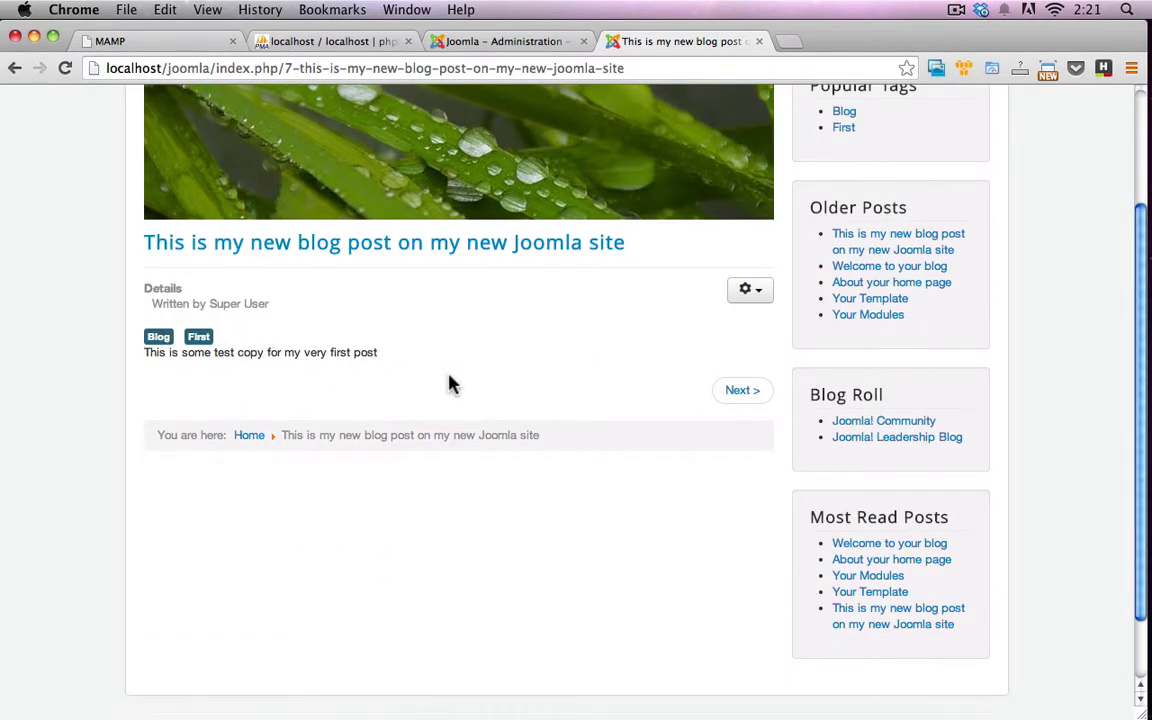
pyautogui.scroll(4, 450, 384)
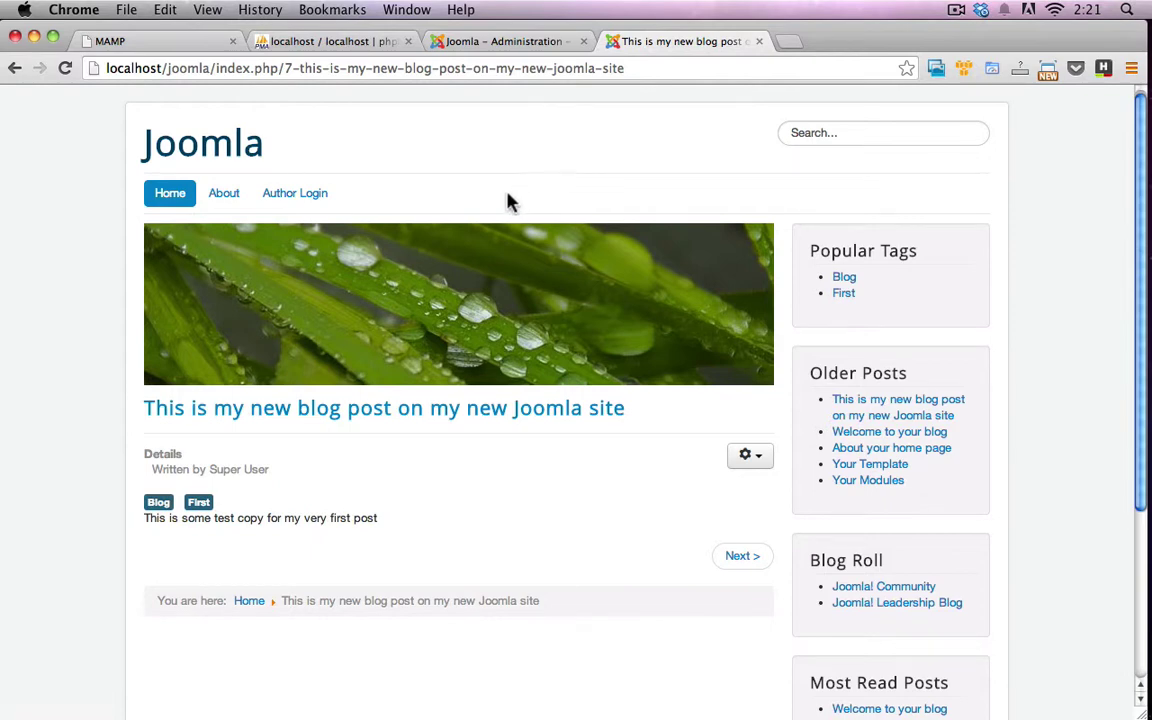
pyautogui.scroll(-2, 360, 340)
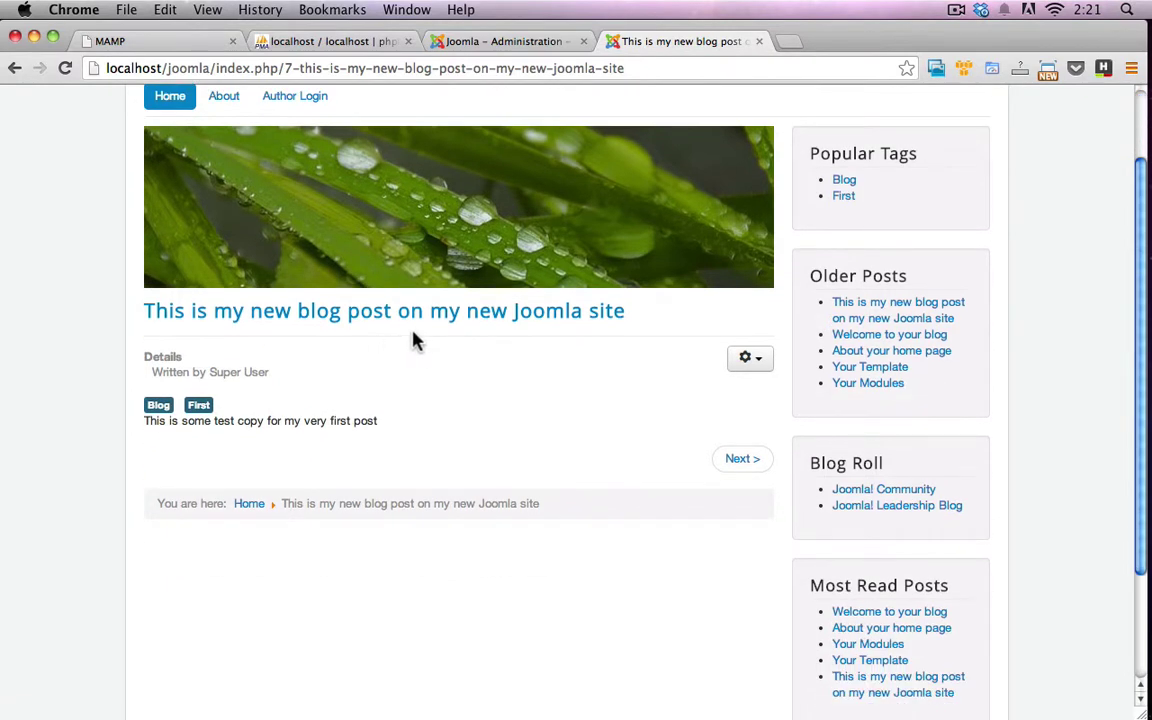
pyautogui.scroll(2, 418, 340)
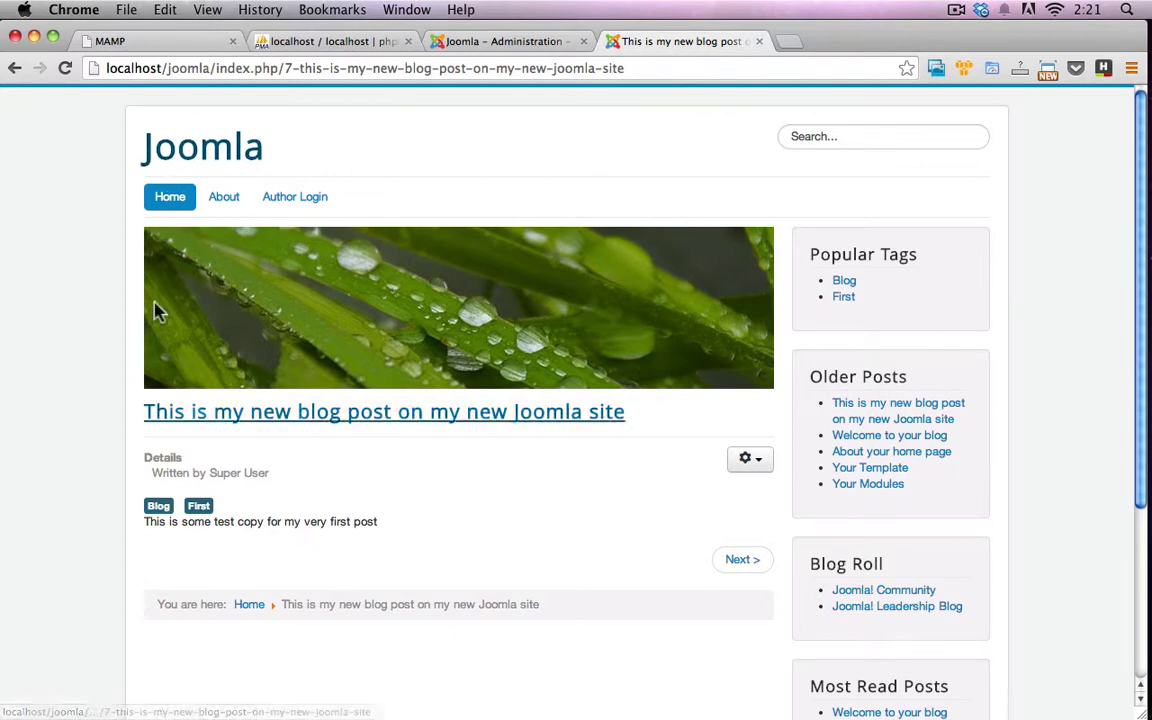
pyautogui.scroll(-3, 740, 419)
pyautogui.scroll(1, 733, 429)
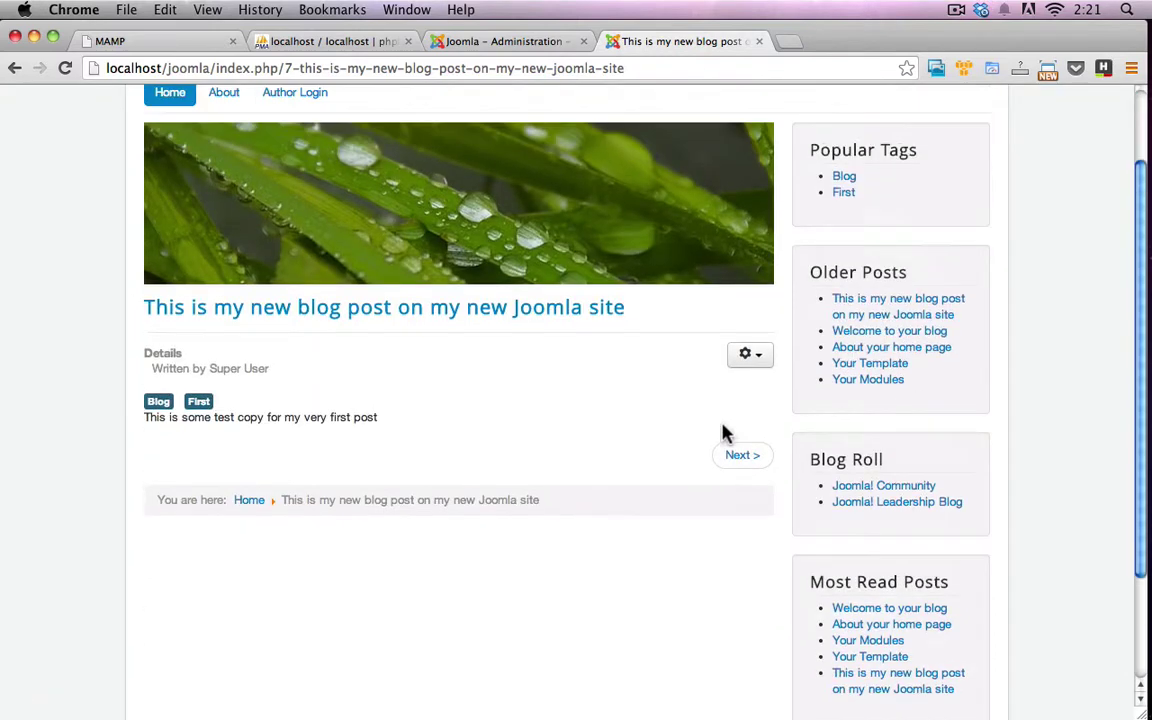
pyautogui.scroll(2, 285, 418)
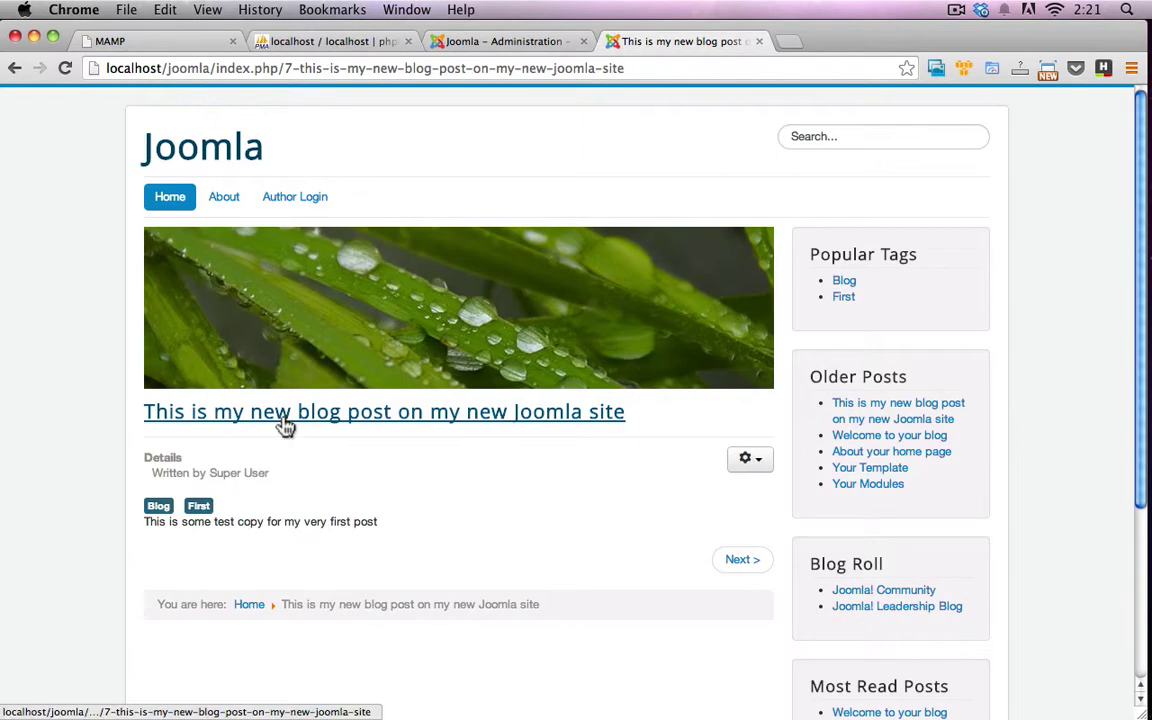